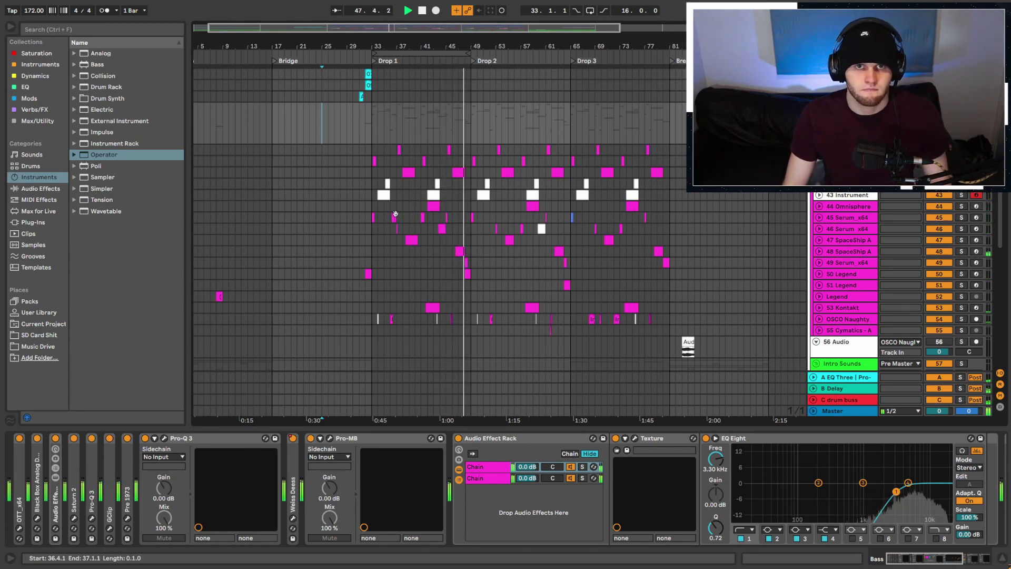
Solo track 43 Instrument and audition its clip from bar 34 in Drop 1.
{"action": "key", "text": "space"}
{"action": "left_click", "coordinate": [378, 119]}
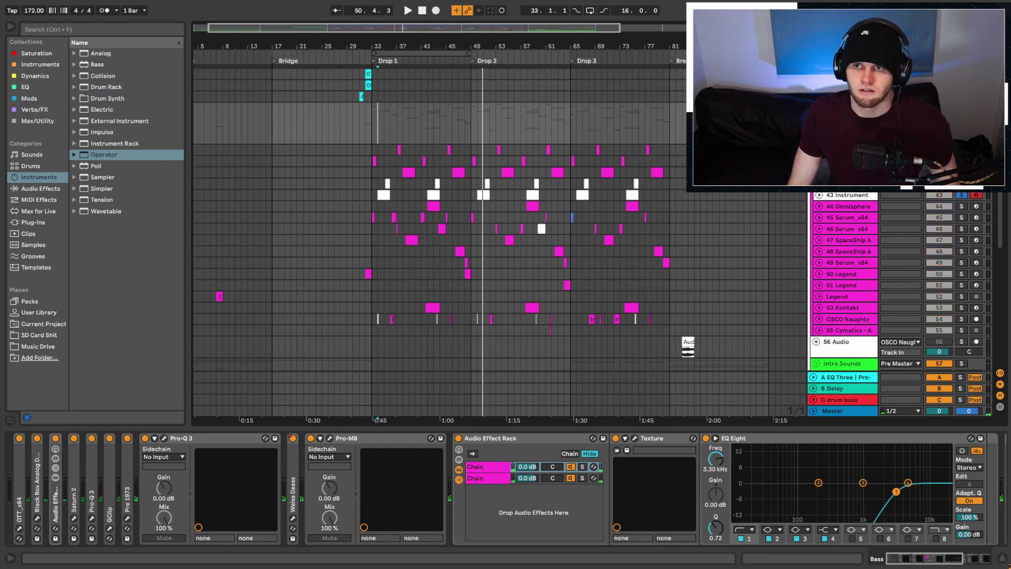
{"action": "left_click", "coordinate": [386, 193]}
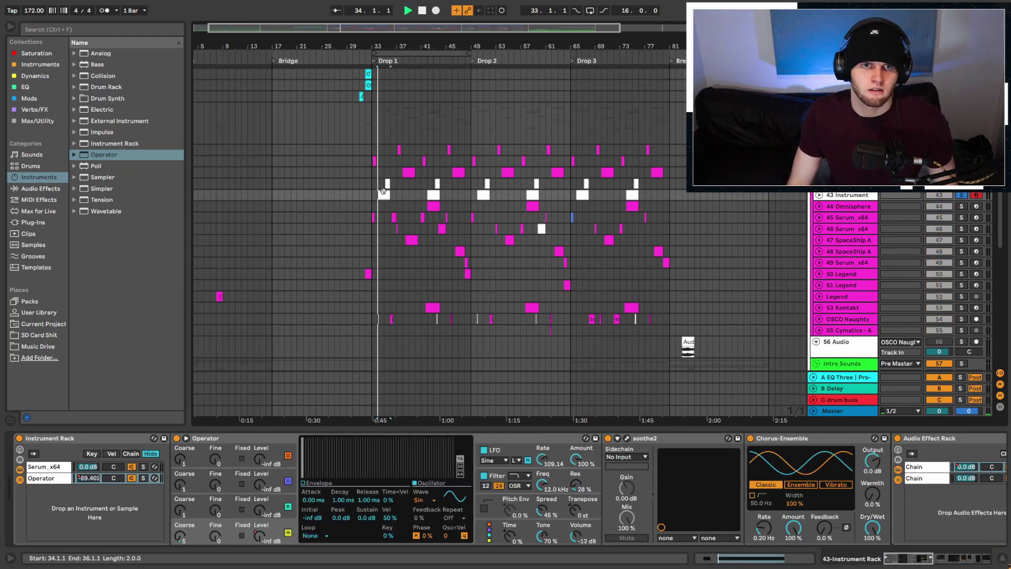
{"action": "key", "text": "space"}
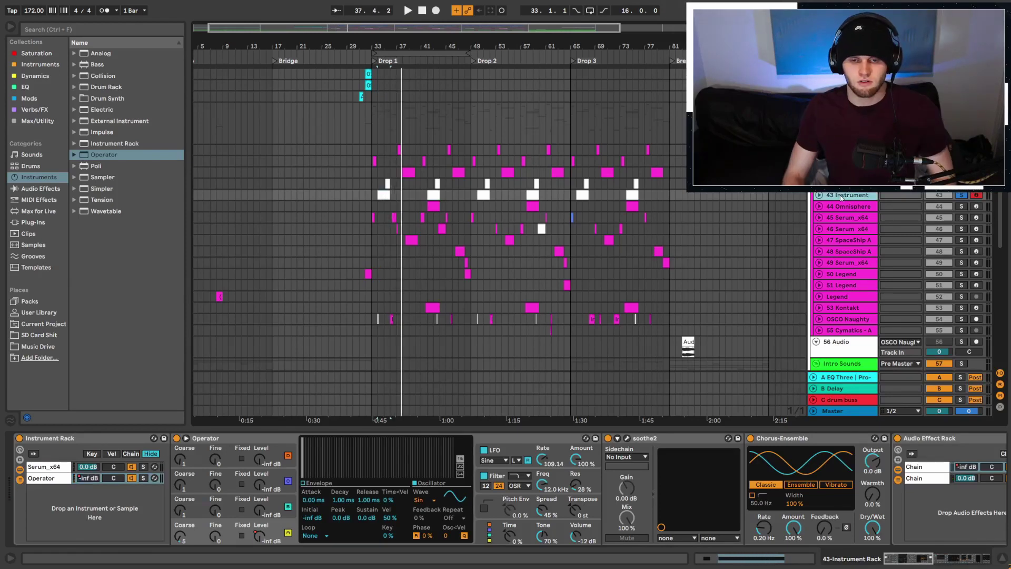
Examine the devices in track 43's Instrument Rack, including the Serum_x64 chain.
{"action": "left_click", "coordinate": [848, 183]}
{"action": "left_click", "coordinate": [848, 196]}
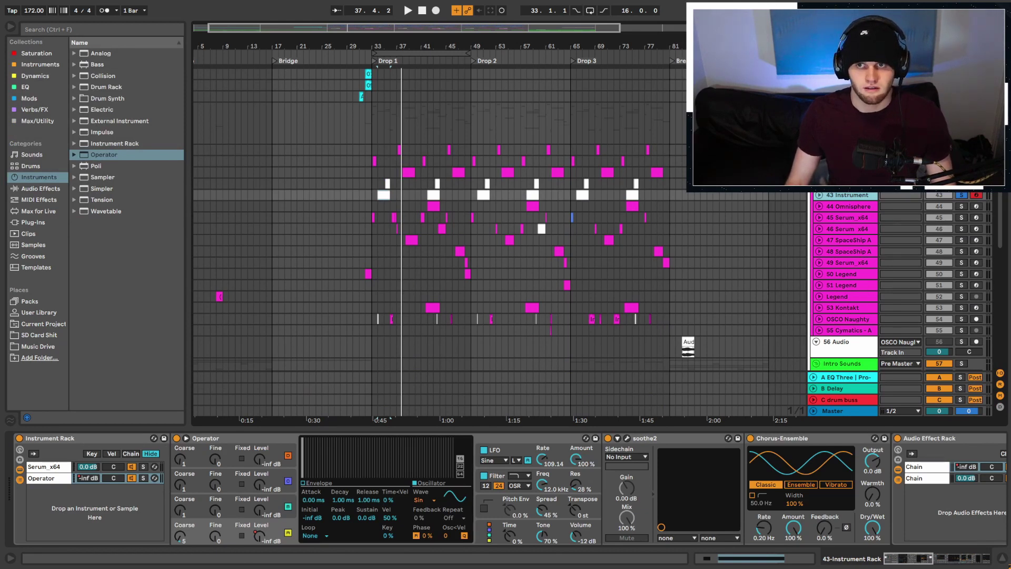
{"action": "left_click_drag", "start_coordinate": [918, 558], "coordinate": [815, 549]}
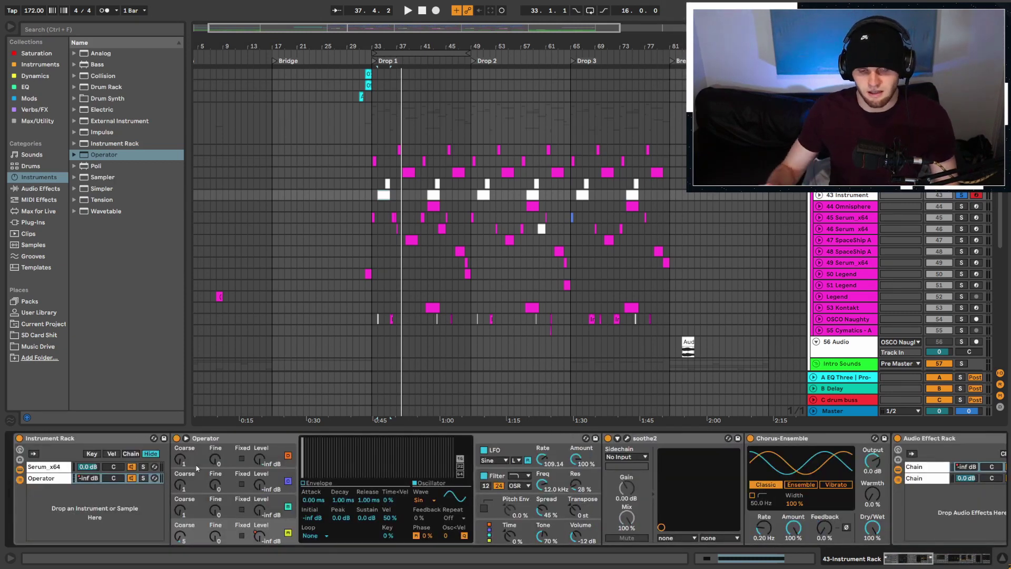
{"action": "left_click", "coordinate": [51, 468]}
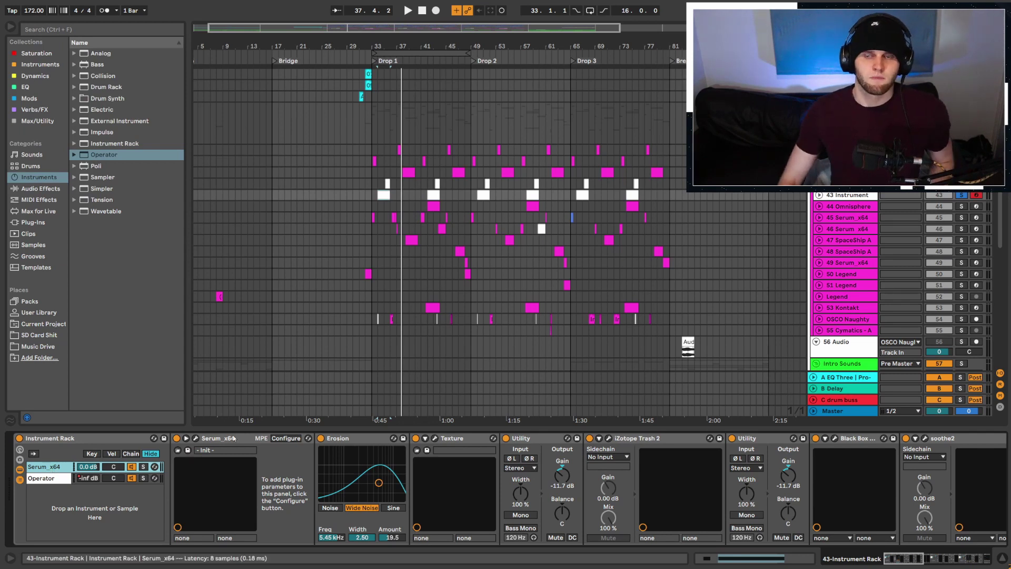
Group all effects on the Bass group track into one Audio Effect Rack and switch that rack off.
{"action": "left_click", "coordinate": [844, 117]}
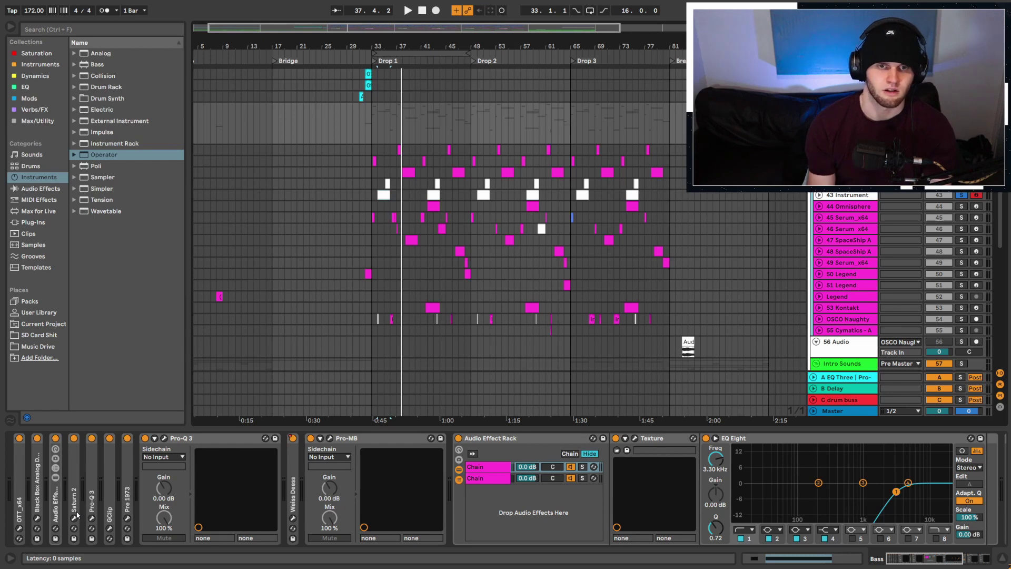
{"action": "scroll", "coordinate": [854, 463], "scroll_direction": "right", "scroll_amount": 5}
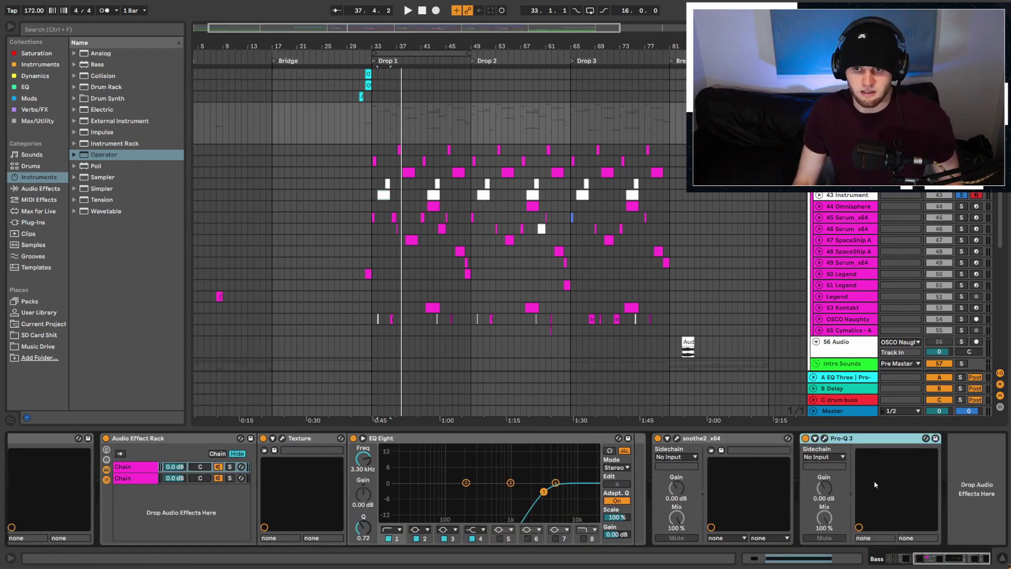
{"action": "scroll", "coordinate": [19, 477], "scroll_direction": "left", "scroll_amount": 10}
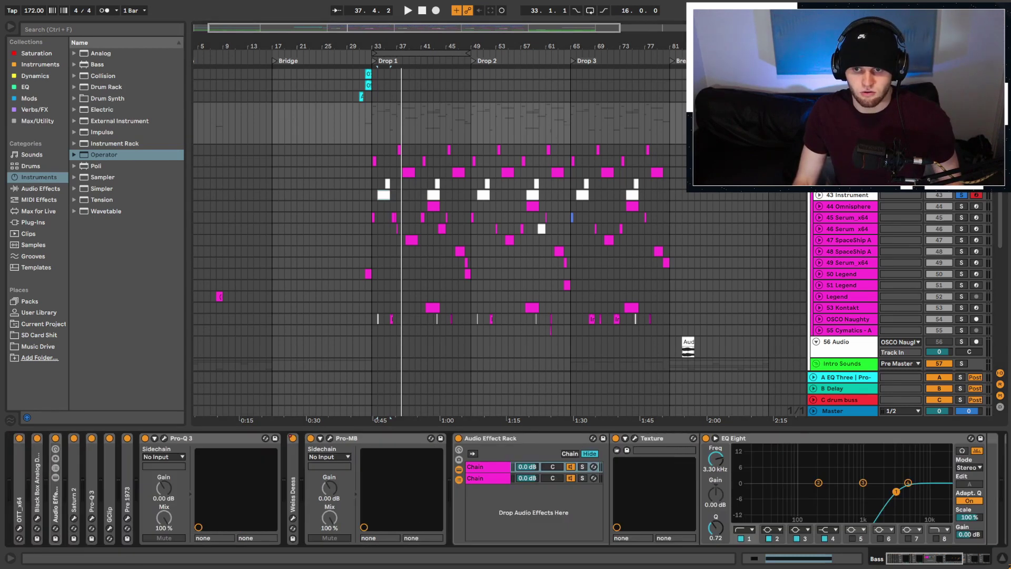
{"action": "left_click", "coordinate": [19, 477], "text": "shift"}
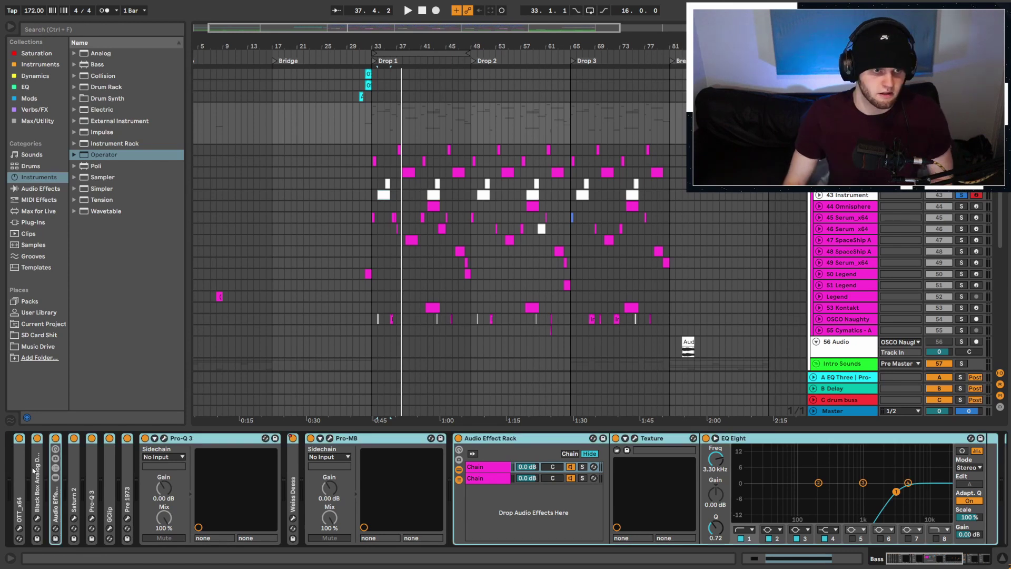
{"action": "key", "text": "ctrl+g"}
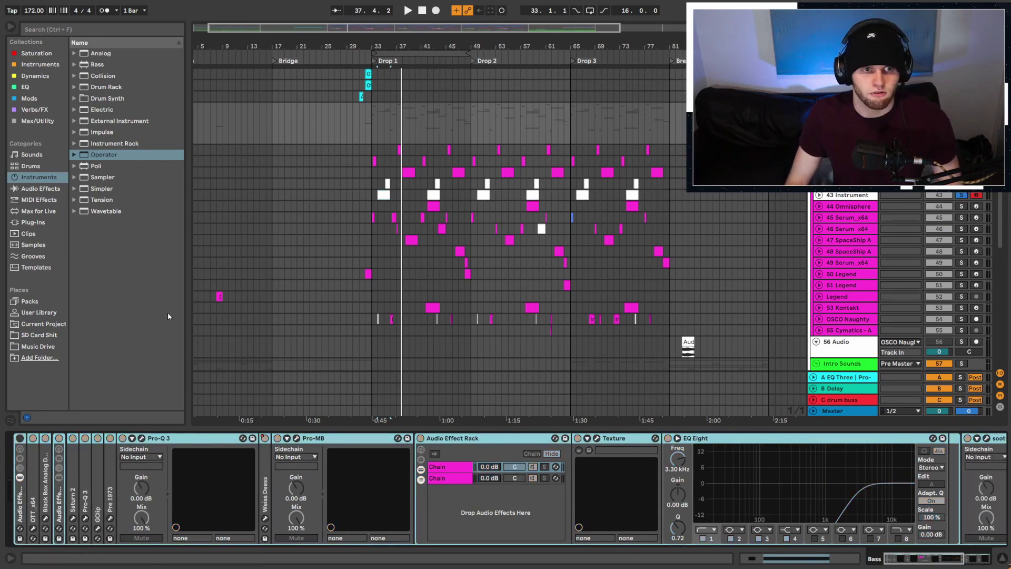
Compare the bass from bar 34 with the Bass group's new effect rack bypassed and switched back on.
{"action": "left_click", "coordinate": [380, 193]}
{"action": "key", "text": "space"}
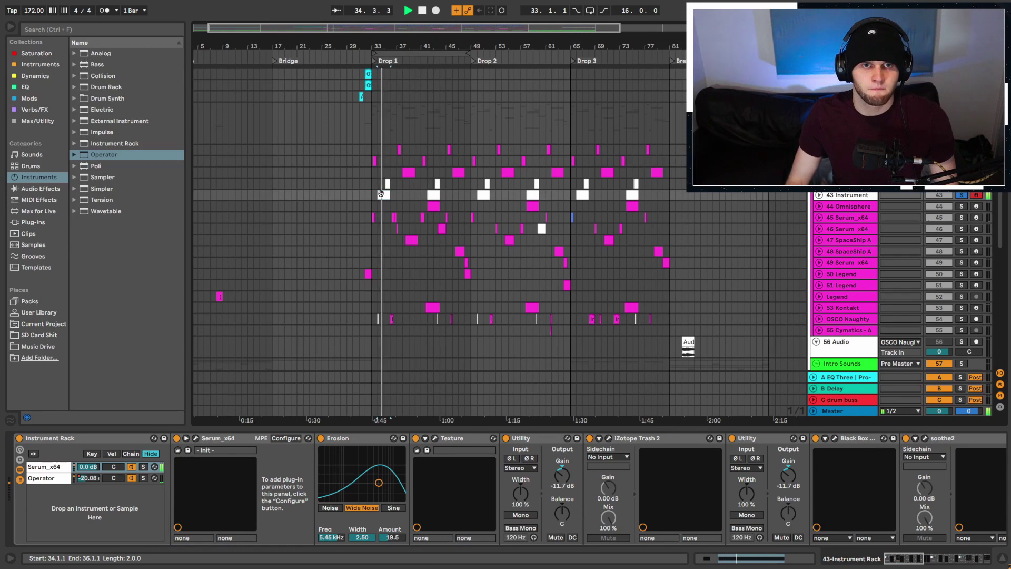
{"action": "key", "text": "space"}
{"action": "left_click", "coordinate": [378, 131]}
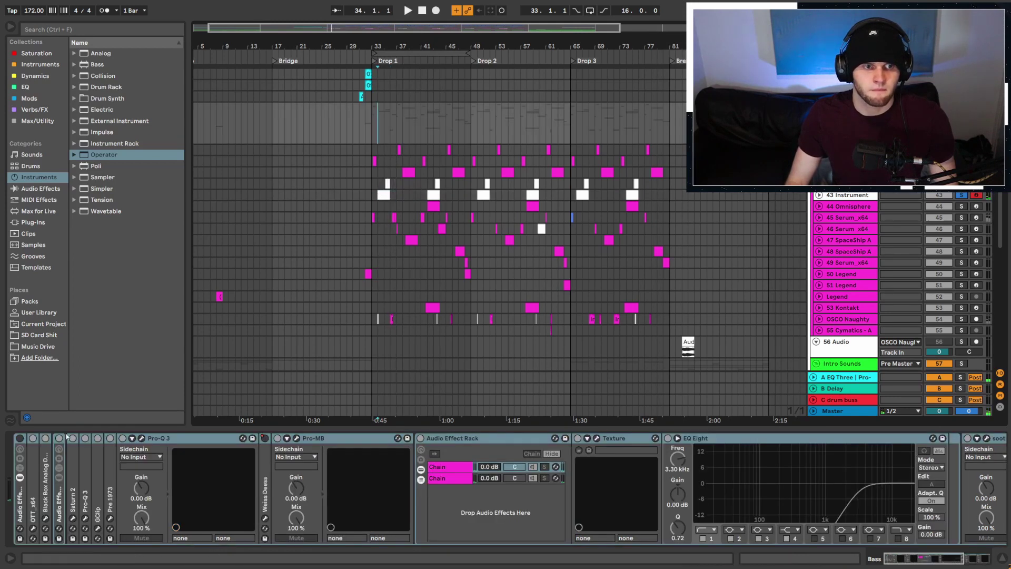
{"action": "key", "text": "space"}
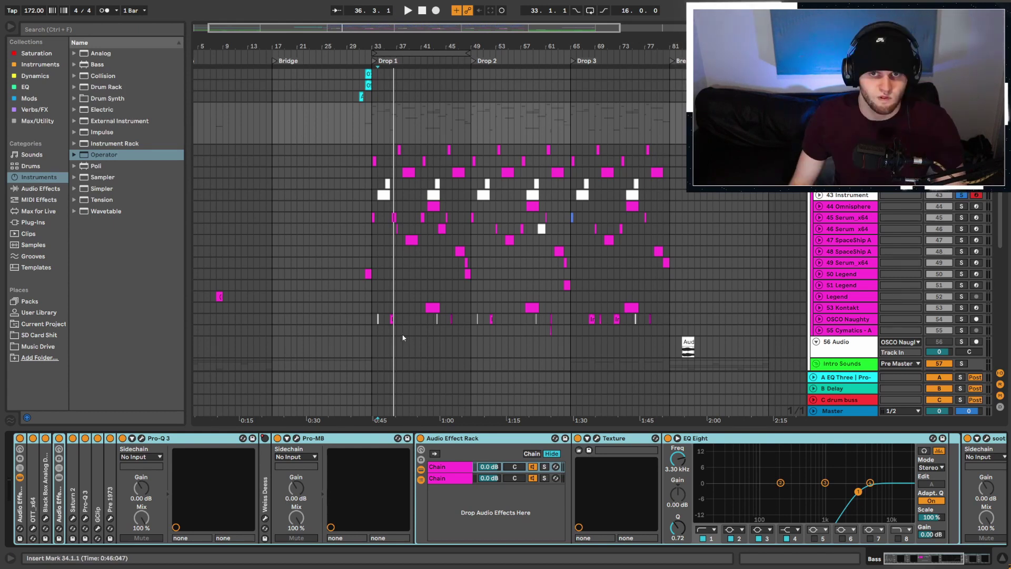
Examine the device chains of track 43 and the Bass group in turn.
{"action": "scroll", "coordinate": [402, 334], "scroll_direction": "down", "scroll_amount": 3}
{"action": "scroll", "coordinate": [798, 207], "scroll_direction": "up", "scroll_amount": 1}
{"action": "scroll", "coordinate": [799, 203], "scroll_direction": "up", "scroll_amount": 2}
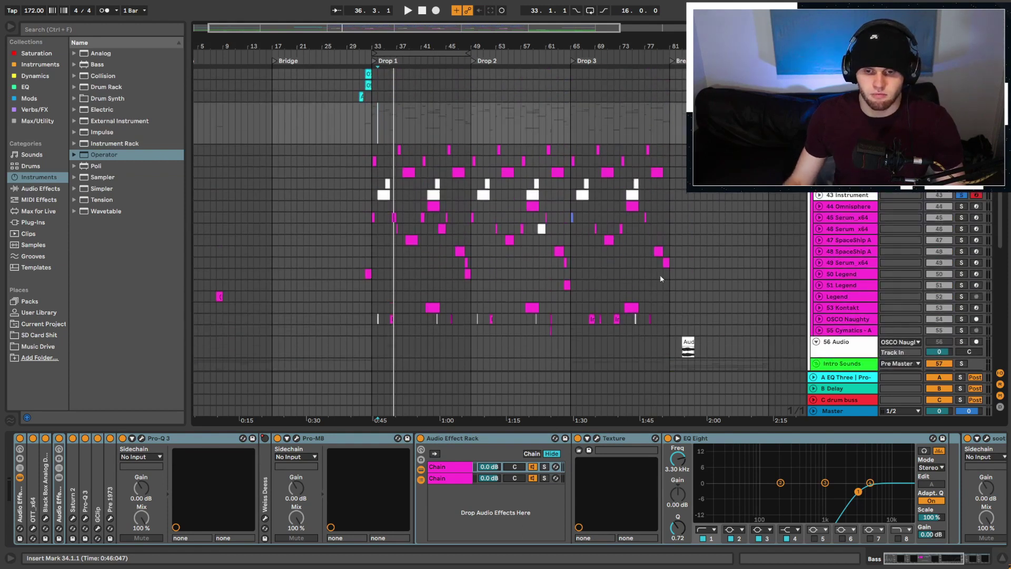
{"action": "left_click", "coordinate": [861, 197]}
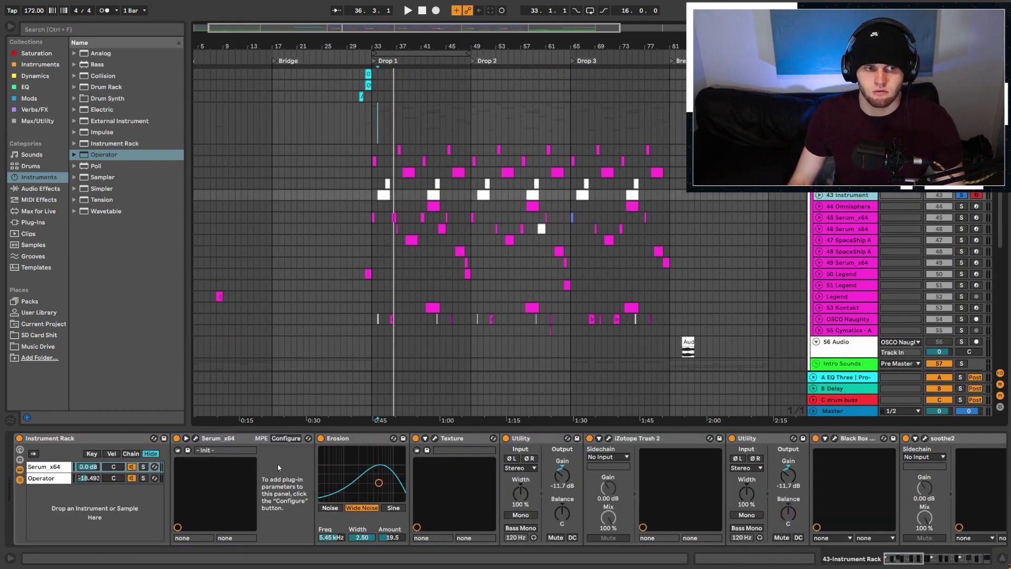
{"action": "left_click", "coordinate": [858, 123]}
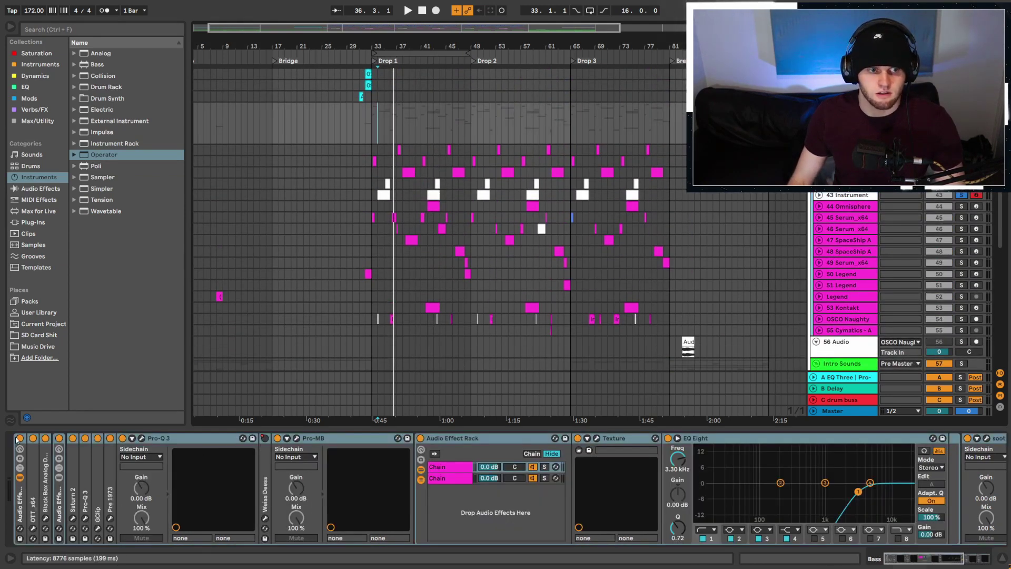
{"action": "left_click", "coordinate": [858, 195]}
{"action": "left_click", "coordinate": [962, 195]}
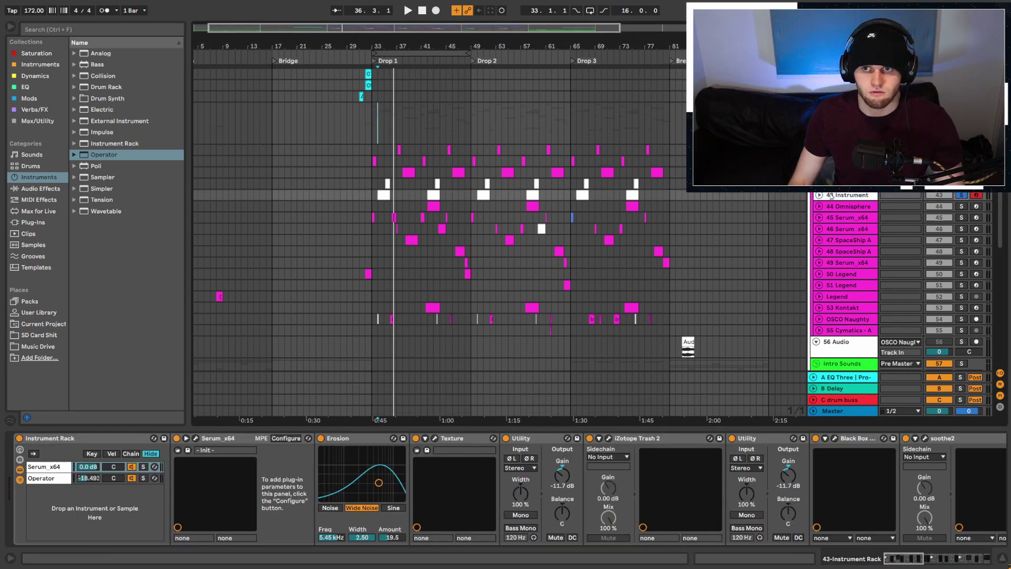
Turn off the Operator chain and the effects following Serum_x64 in track 43's Instrument Rack, and audition the clip.
{"action": "left_click", "coordinate": [48, 467]}
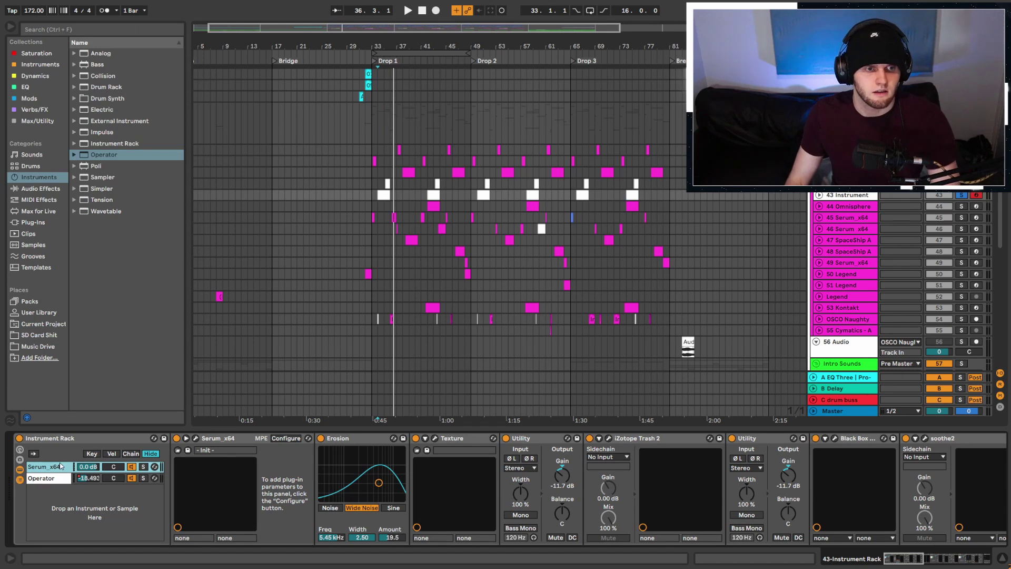
{"action": "left_click", "coordinate": [63, 478]}
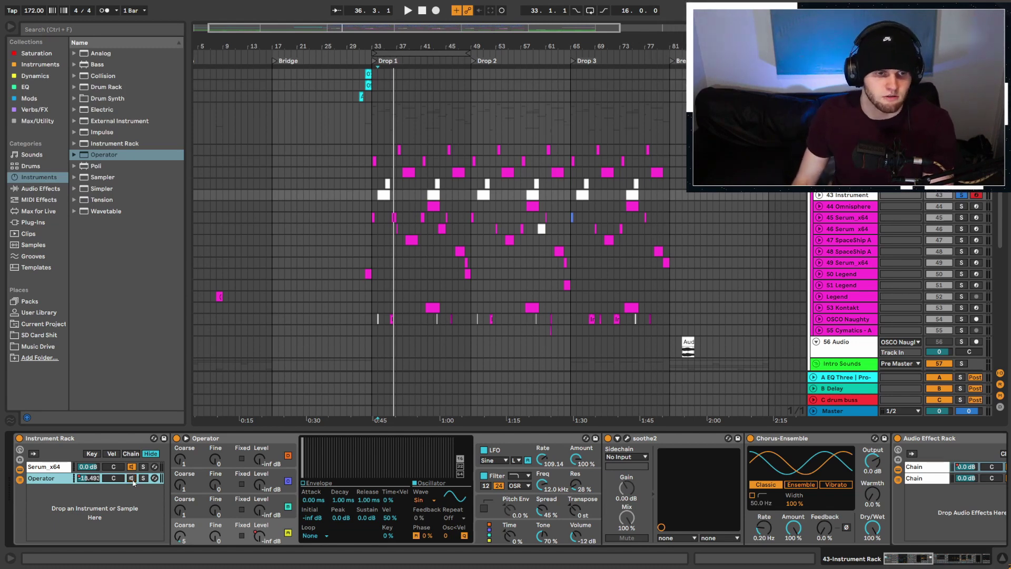
{"action": "left_click", "coordinate": [108, 467]}
{"action": "scroll", "coordinate": [810, 437], "scroll_direction": "right", "scroll_amount": 15}
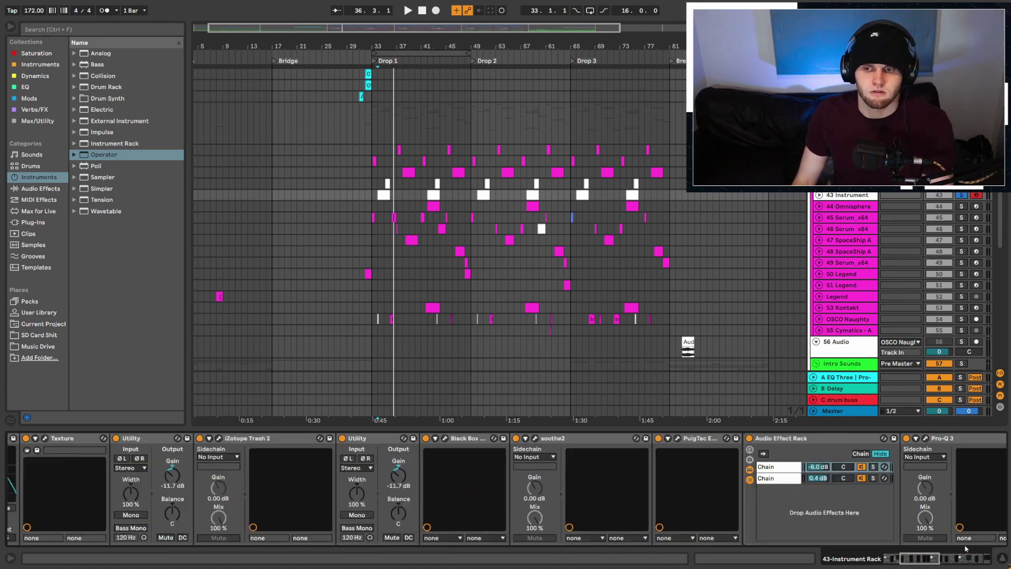
{"action": "scroll", "coordinate": [917, 564], "scroll_direction": "right", "scroll_amount": 10}
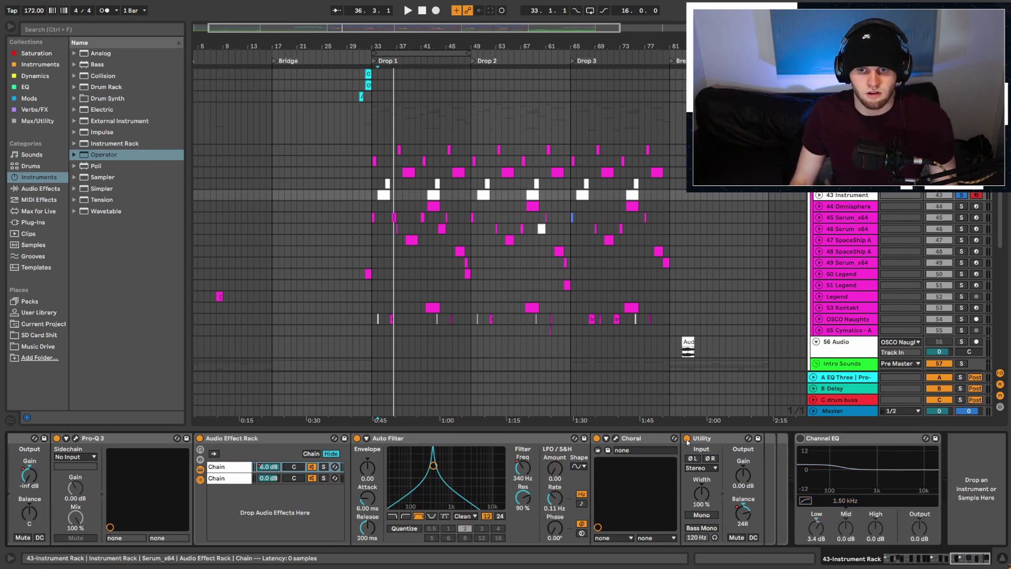
{"action": "scroll", "coordinate": [869, 556], "scroll_direction": "left", "scroll_amount": 20}
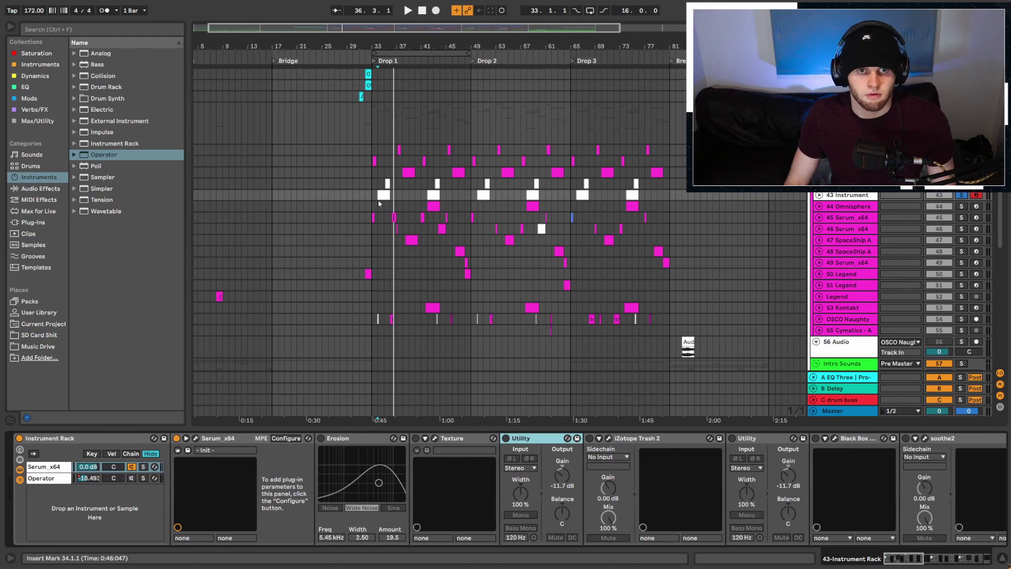
{"action": "left_click", "coordinate": [381, 195]}
{"action": "key", "text": "space"}
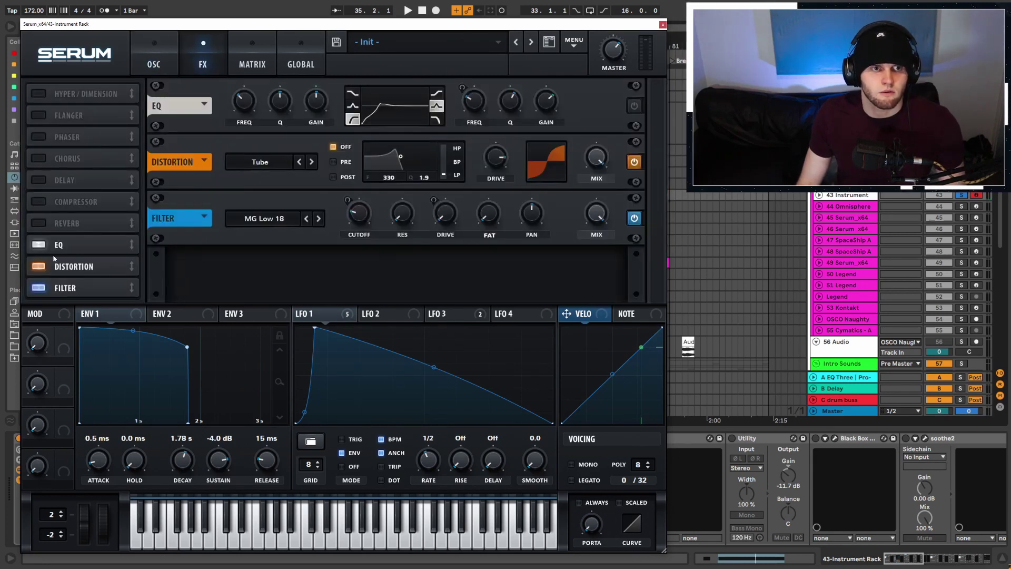
Strip the Serum patch down by disabling its effects, oscillator B, noise and filter, and audition the remaining sound.
{"action": "left_click", "coordinate": [34, 245]}
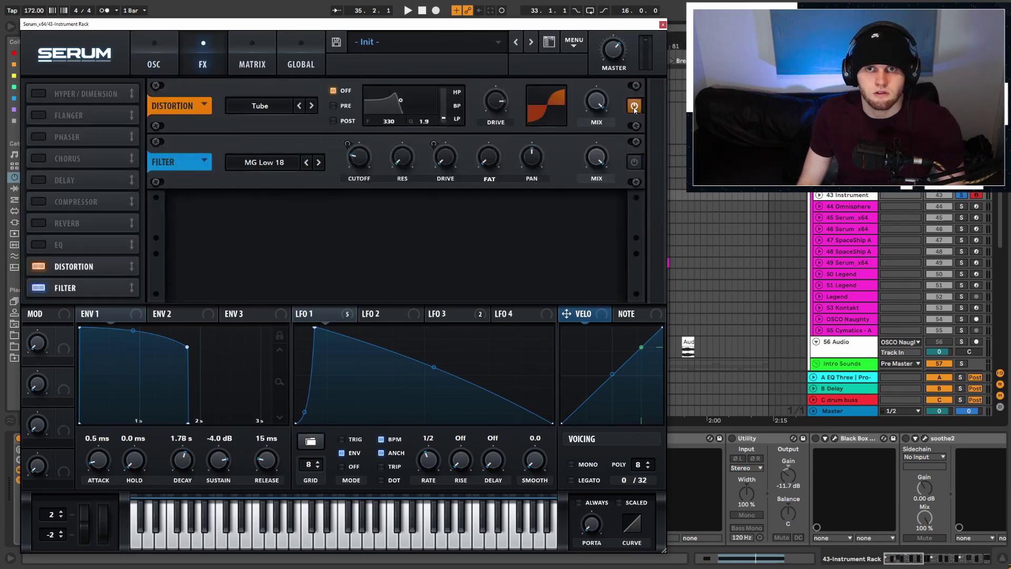
{"action": "left_click", "coordinate": [153, 60]}
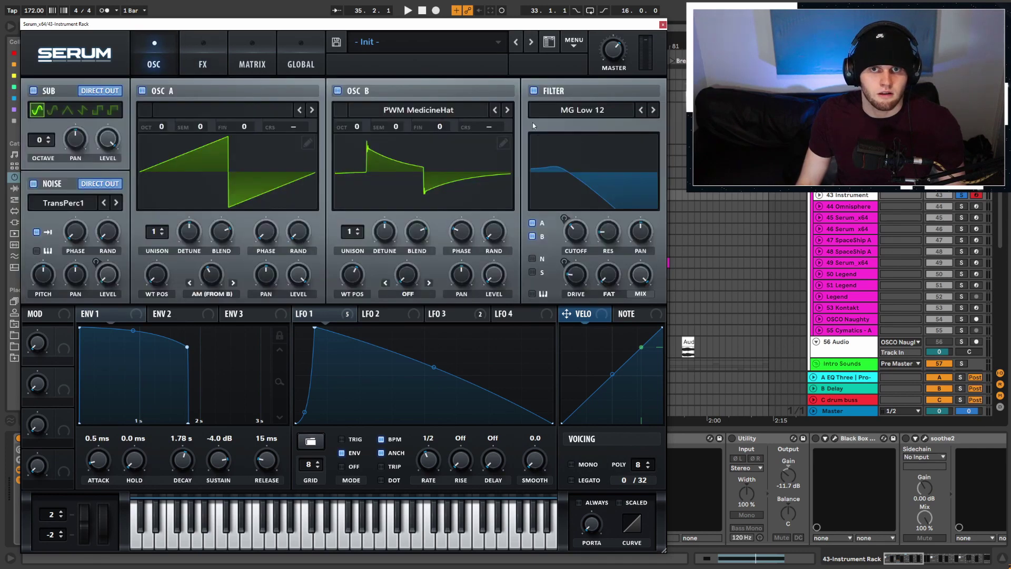
{"action": "left_click", "coordinate": [337, 90]}
{"action": "left_click", "coordinate": [34, 184]}
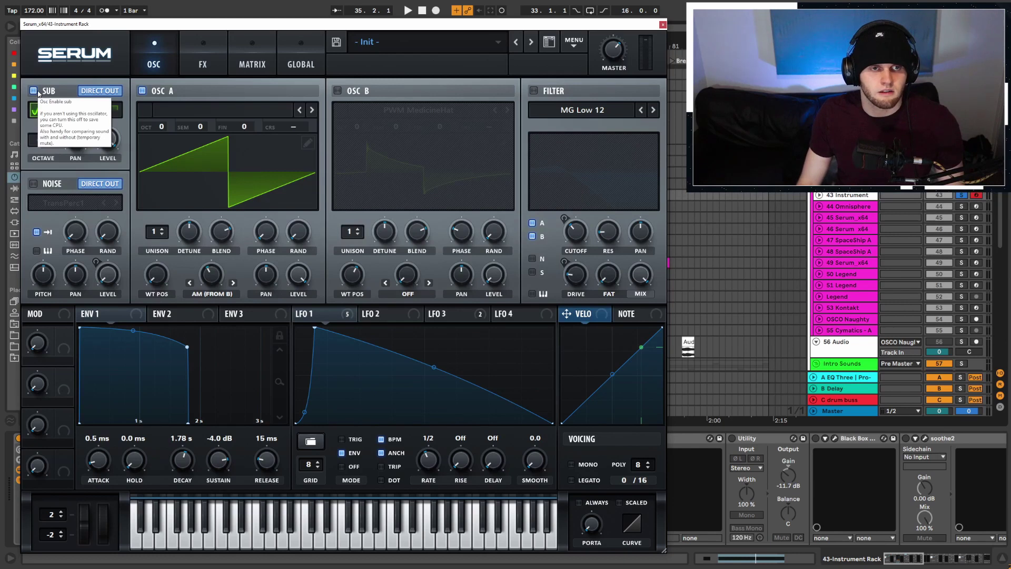
{"action": "key", "text": "space"}
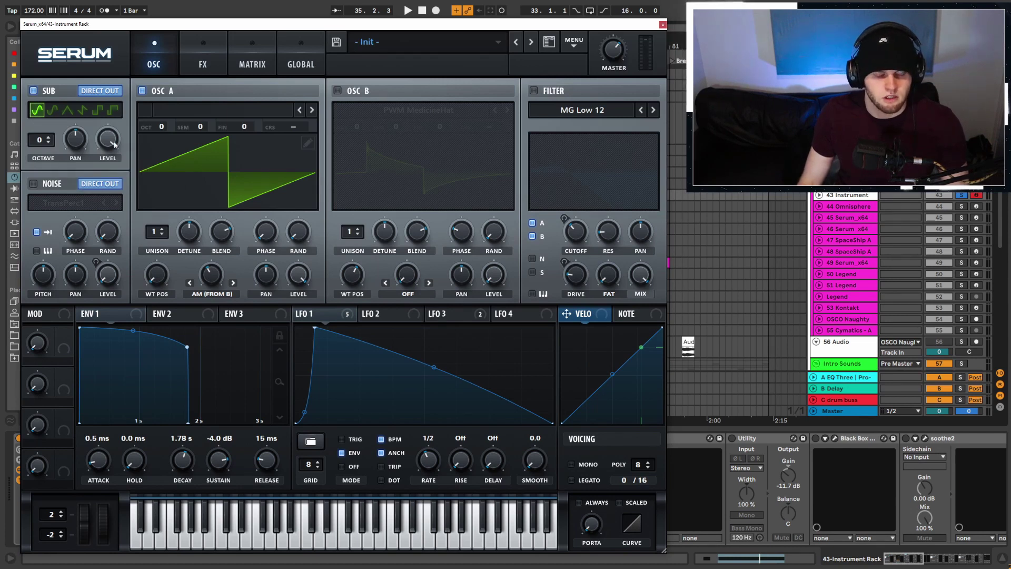
Examine LFO 3's curve and its matrix routings to Mast.Tun and Noise Level.
{"action": "left_click", "coordinate": [252, 64]}
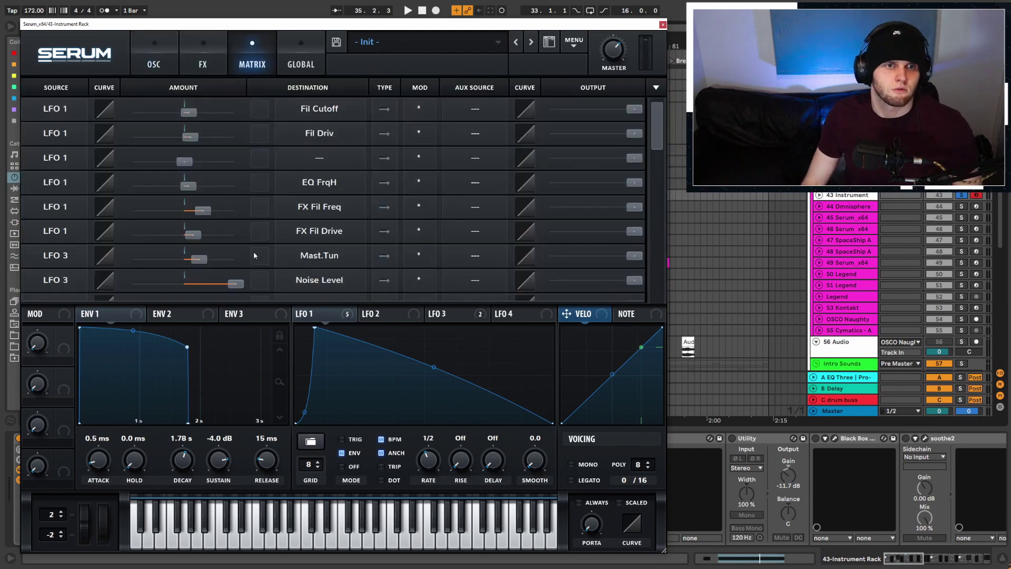
{"action": "left_click", "coordinate": [449, 313]}
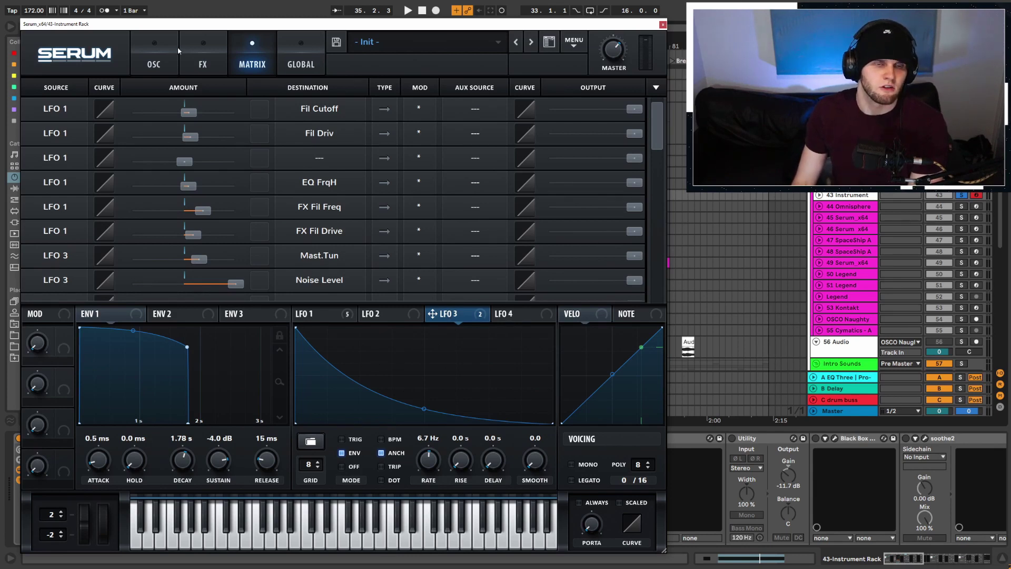
Re-enable Serum's noise oscillator and show where TransPerc1 sits in the Attacks_Misc noise category.
{"action": "left_click", "coordinate": [154, 58]}
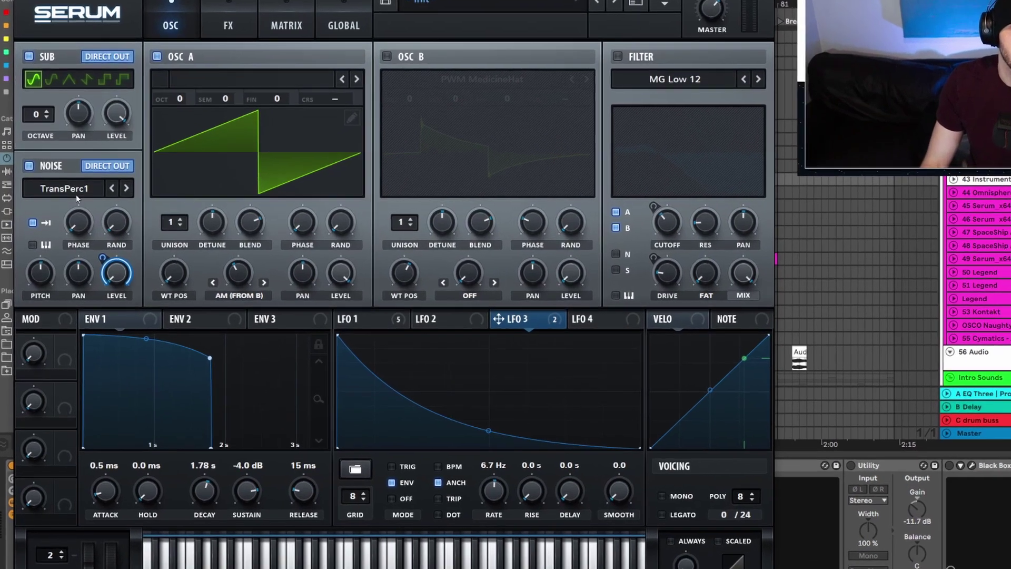
{"action": "left_click", "coordinate": [73, 205]}
{"action": "mouse_move", "coordinate": [56, 212]}
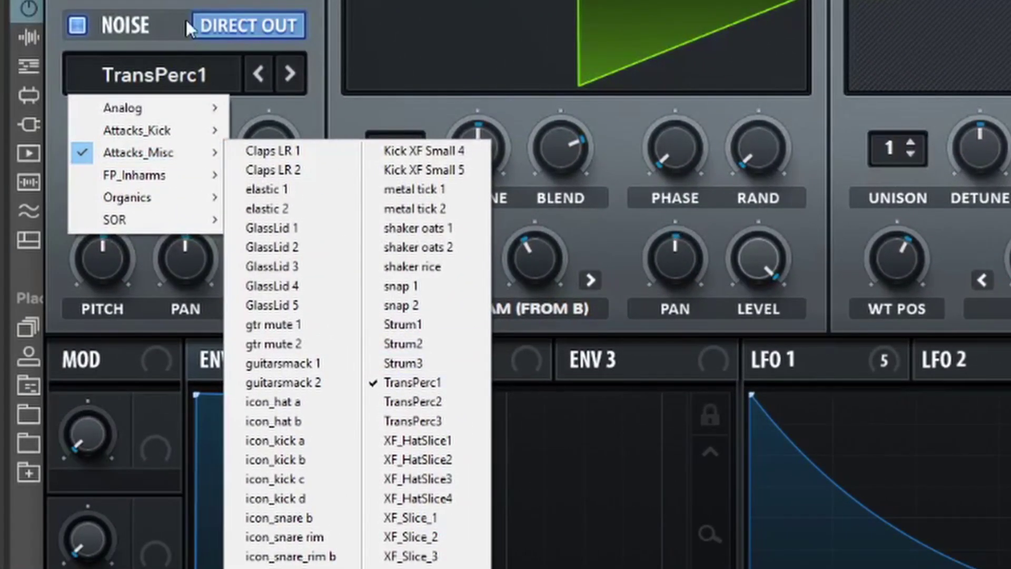
{"action": "left_click", "coordinate": [96, 44]}
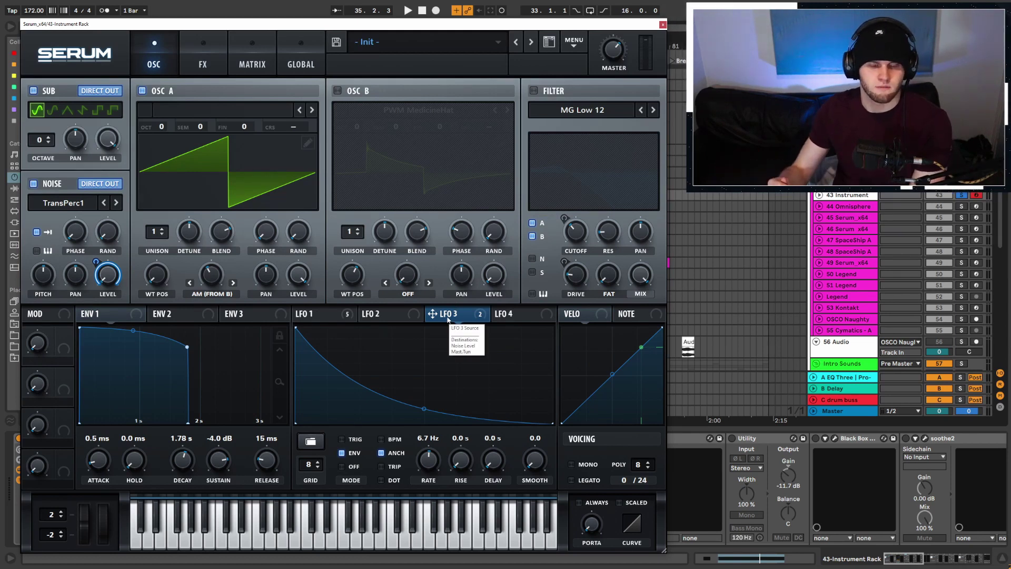
Disable oscillator A and the sub oscillator one after the other, auditioning the patch after each change.
{"action": "left_click", "coordinate": [141, 91]}
{"action": "key", "text": "space"}
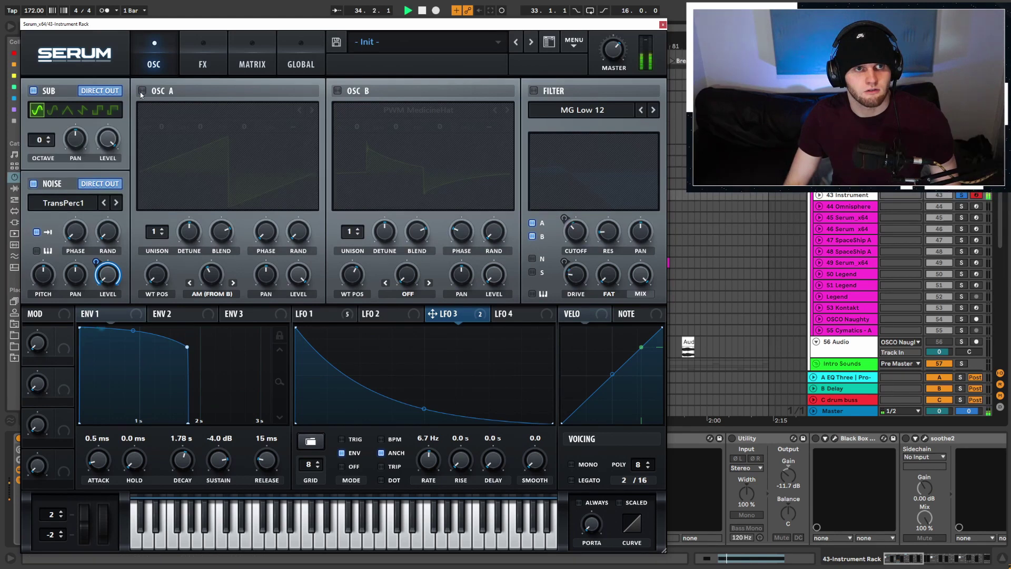
{"action": "key", "text": "space"}
{"action": "left_click", "coordinate": [33, 91]}
{"action": "key", "text": "space"}
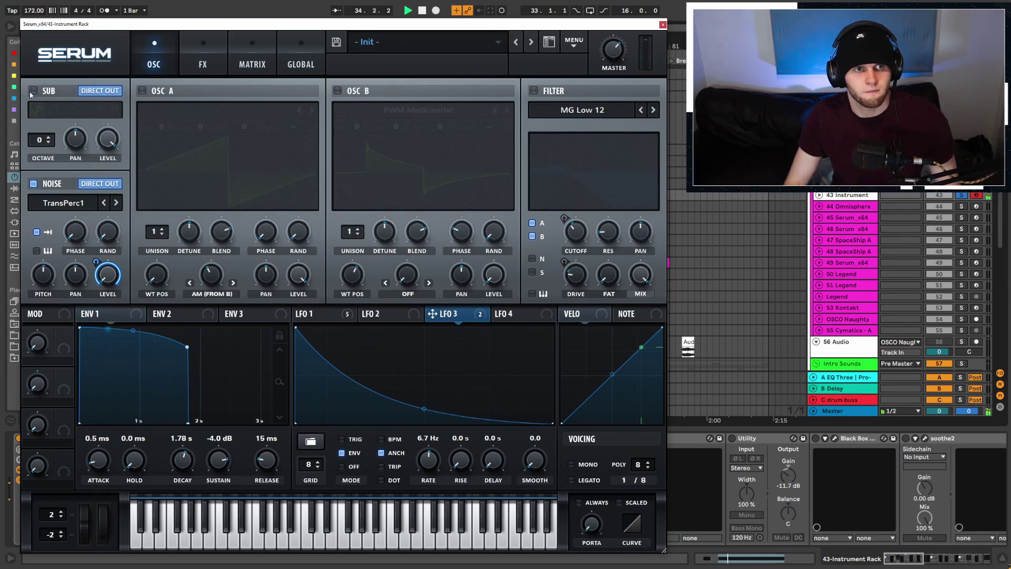
Stop playback and re-enable Serum's sub oscillator and oscillator A, leaving oscillator B disabled.
{"action": "key", "text": "space"}
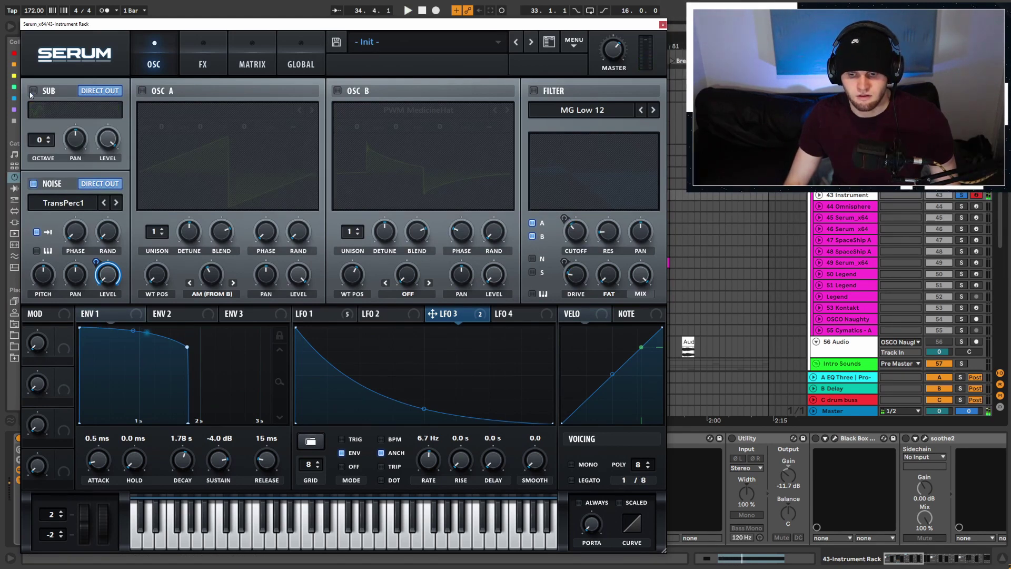
{"action": "left_click", "coordinate": [32, 92]}
{"action": "left_click", "coordinate": [142, 91]}
{"action": "left_click", "coordinate": [337, 91]}
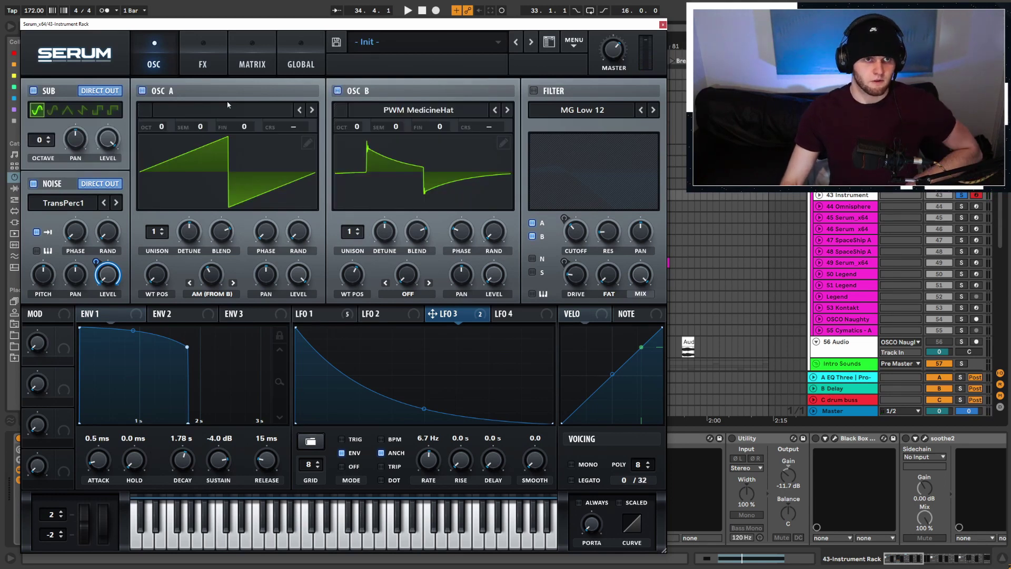
{"action": "left_click", "coordinate": [337, 92]}
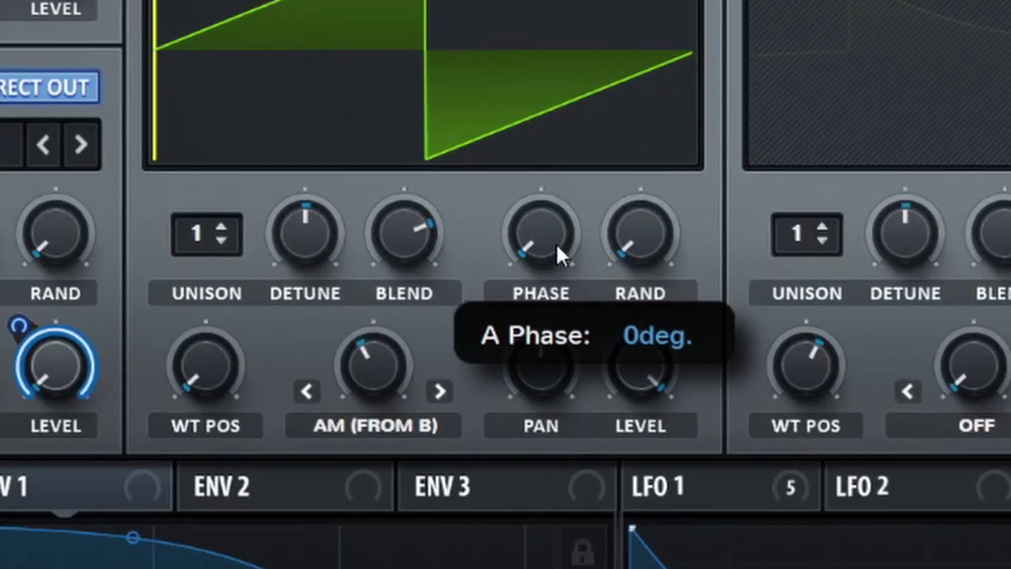
Demonstrate oscillator A's phase at 175 degrees and its random phase at 93%, returning each to its starting position.
{"action": "mouse_move", "coordinate": [294, 235]}
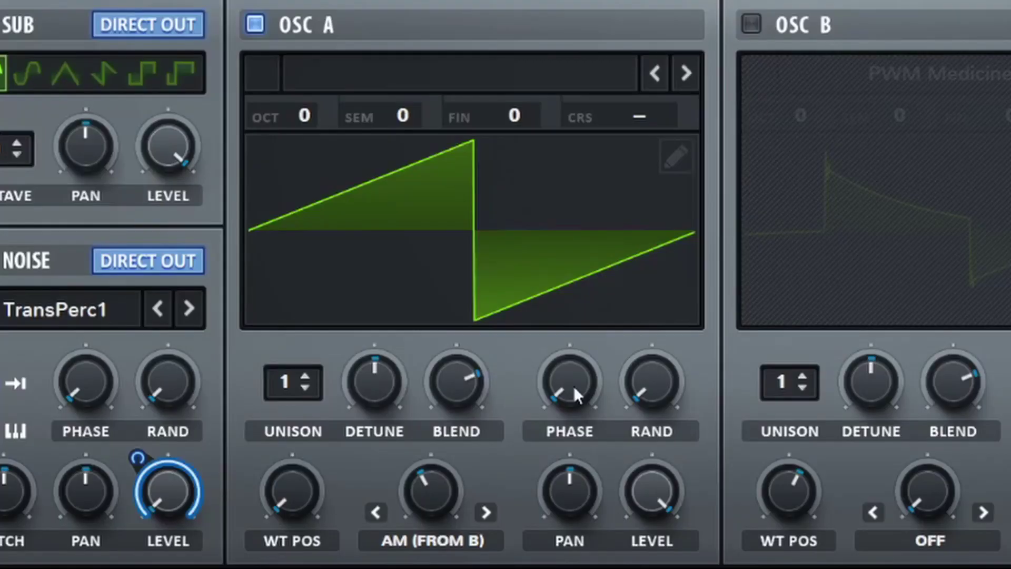
{"action": "left_click_drag", "start_coordinate": [267, 232], "coordinate": [270, 183]}
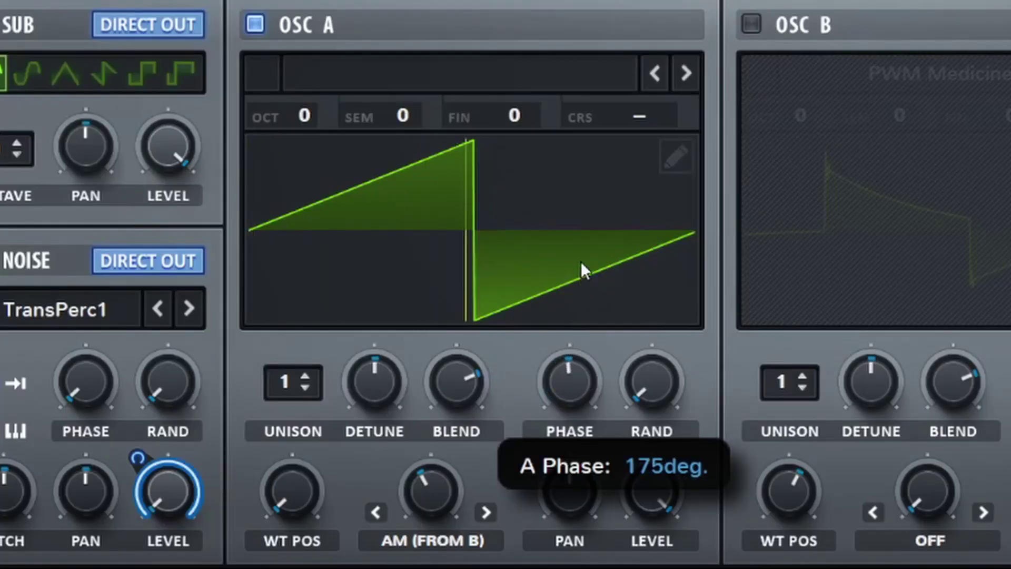
{"action": "mouse_move", "coordinate": [583, 270]}
{"action": "left_mouse_down"}
{"action": "mouse_move", "coordinate": [580, 258]}
{"action": "mouse_move", "coordinate": [588, 335]}
{"action": "mouse_move", "coordinate": [531, 314]}
{"action": "mouse_move", "coordinate": [498, 353]}
{"action": "mouse_move", "coordinate": [497, 249]}
{"action": "mouse_move", "coordinate": [491, 316]}
{"action": "mouse_move", "coordinate": [524, 215]}
{"action": "mouse_move", "coordinate": [526, 362]}
{"action": "left_mouse_up"}
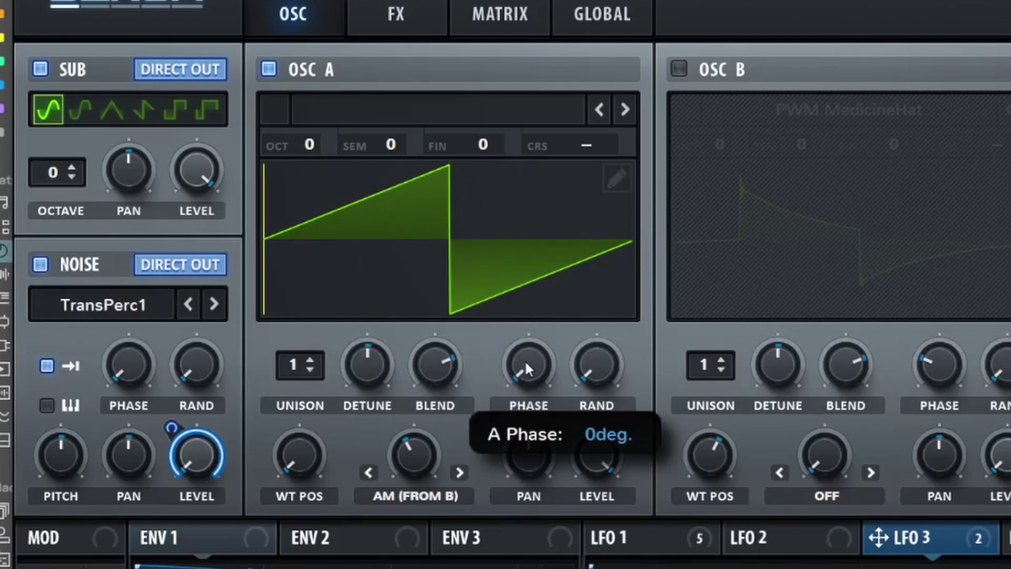
{"action": "left_click_drag", "start_coordinate": [596, 364], "coordinate": [602, 329]}
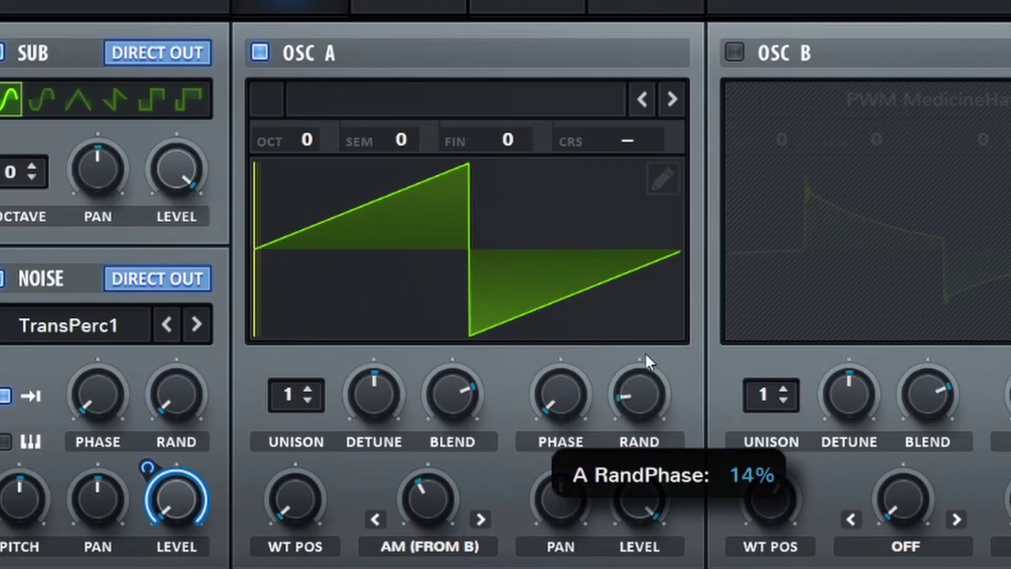
{"action": "mouse_move", "coordinate": [645, 353]}
{"action": "left_mouse_down"}
{"action": "mouse_move", "coordinate": [671, 241]}
{"action": "mouse_move", "coordinate": [663, 232]}
{"action": "mouse_move", "coordinate": [680, 391]}
{"action": "mouse_move", "coordinate": [670, 235]}
{"action": "mouse_move", "coordinate": [691, 269]}
{"action": "left_mouse_up"}
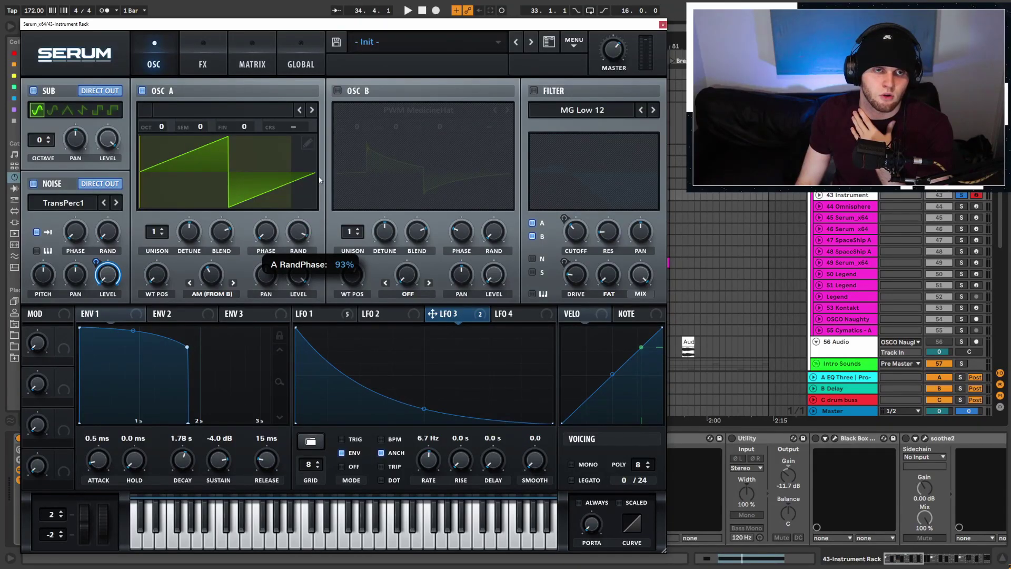
{"action": "left_click_drag", "start_coordinate": [320, 179], "coordinate": [319, 216]}
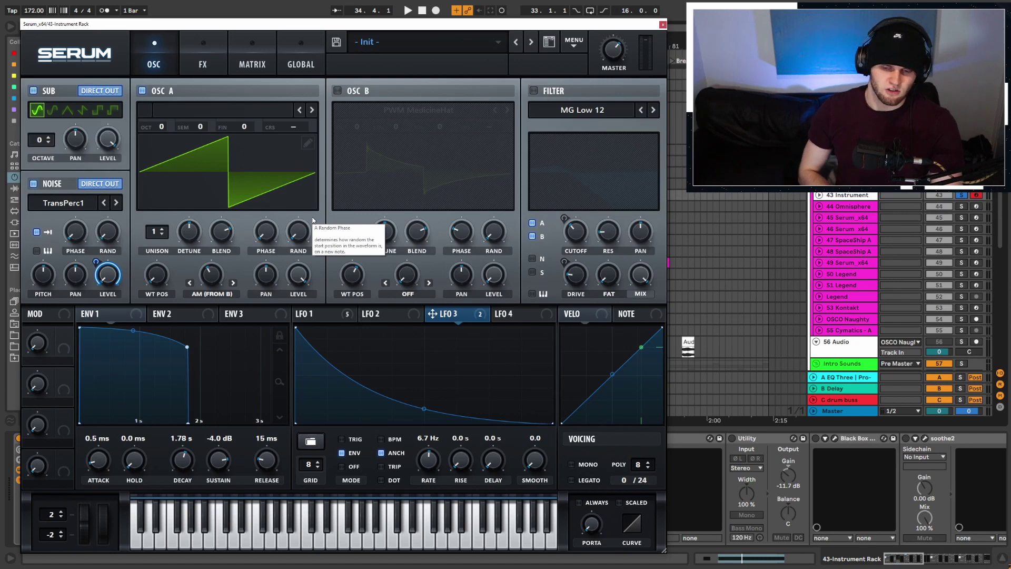
Re-enable oscillator B, show its PWM MedicineHat wavetable in the Analog category, and audition the AM (From B) warp on oscillator A.
{"action": "left_click", "coordinate": [337, 91]}
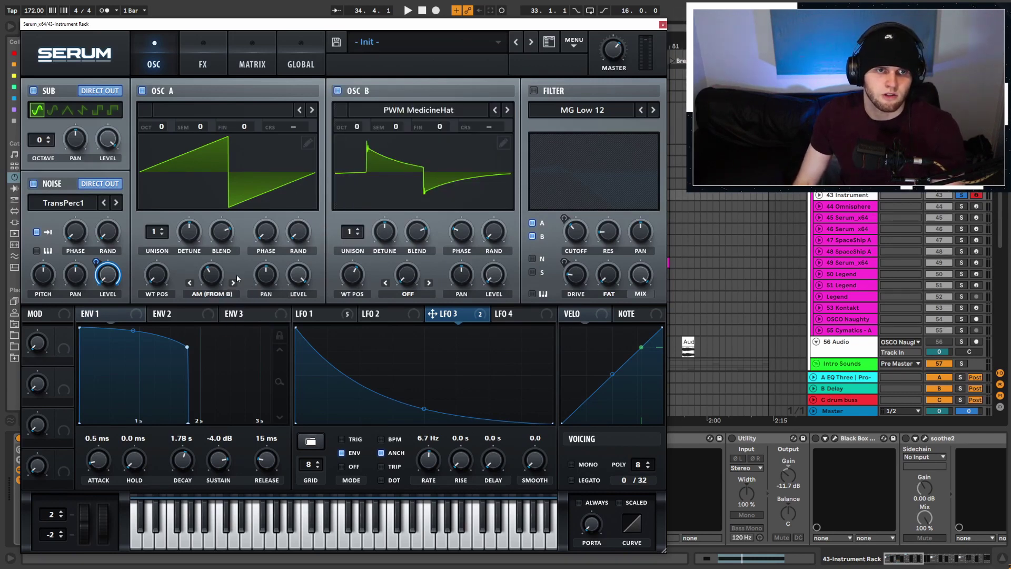
{"action": "left_click", "coordinate": [214, 296]}
{"action": "left_click", "coordinate": [407, 109]}
{"action": "left_click", "coordinate": [405, 109]}
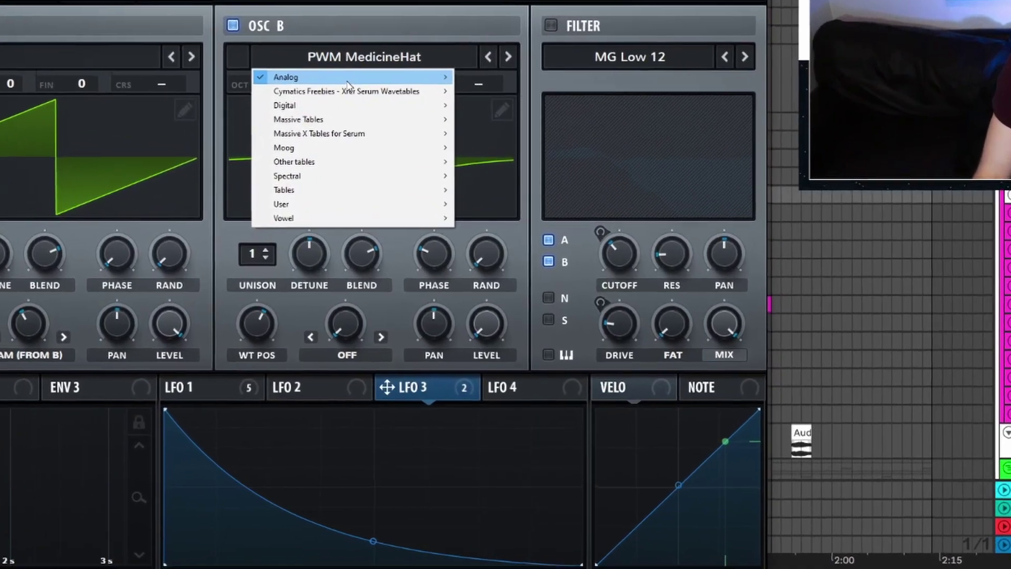
{"action": "mouse_move", "coordinate": [315, 92]}
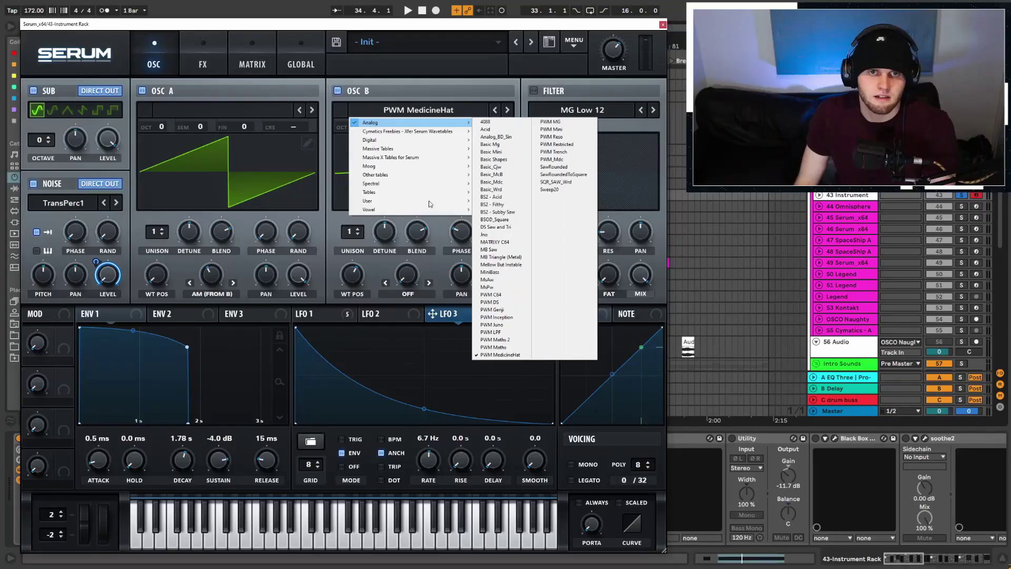
{"action": "left_click", "coordinate": [487, 553]}
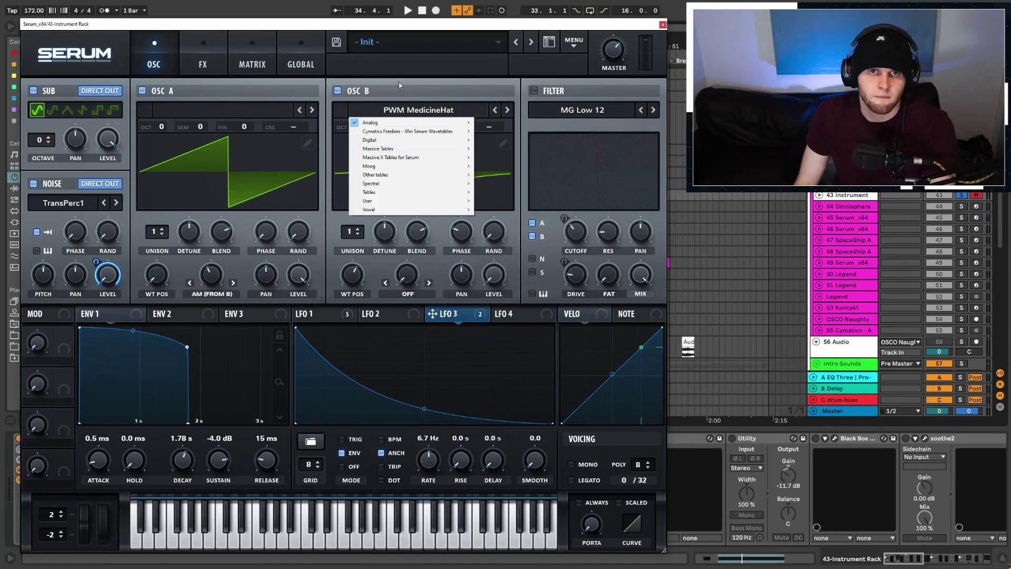
{"action": "mouse_move", "coordinate": [354, 283]}
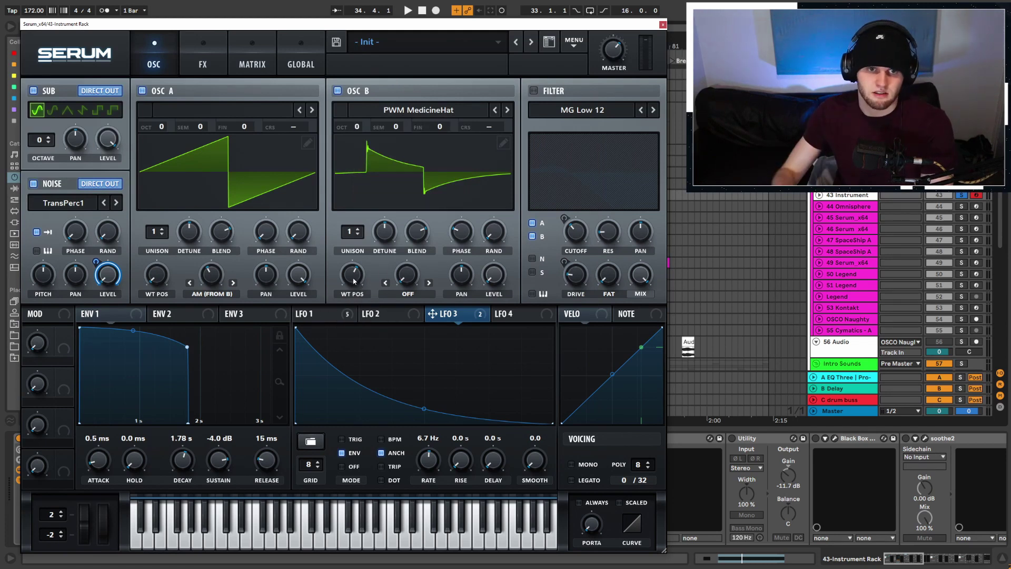
{"action": "mouse_move", "coordinate": [459, 238]}
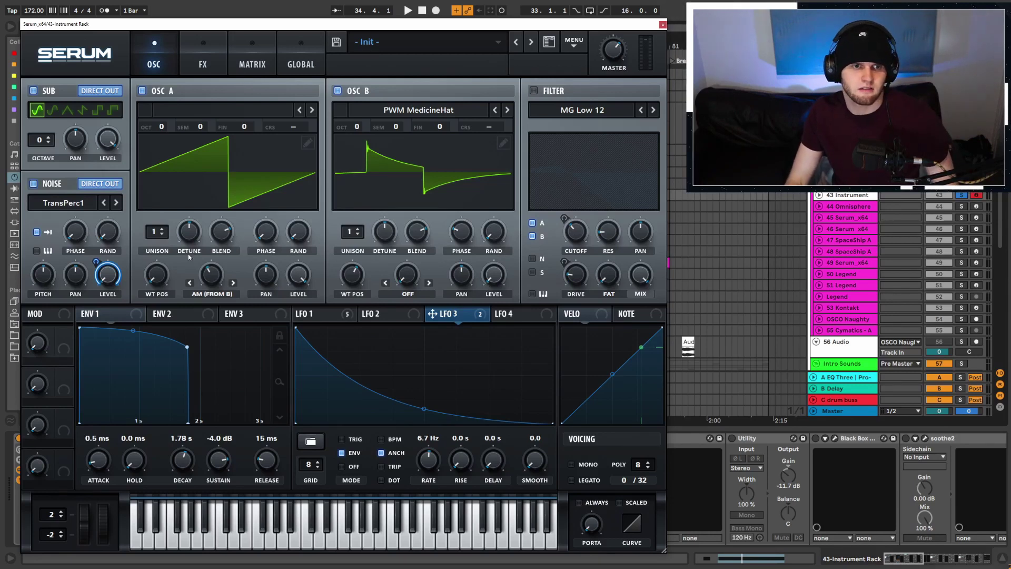
{"action": "key", "text": "space"}
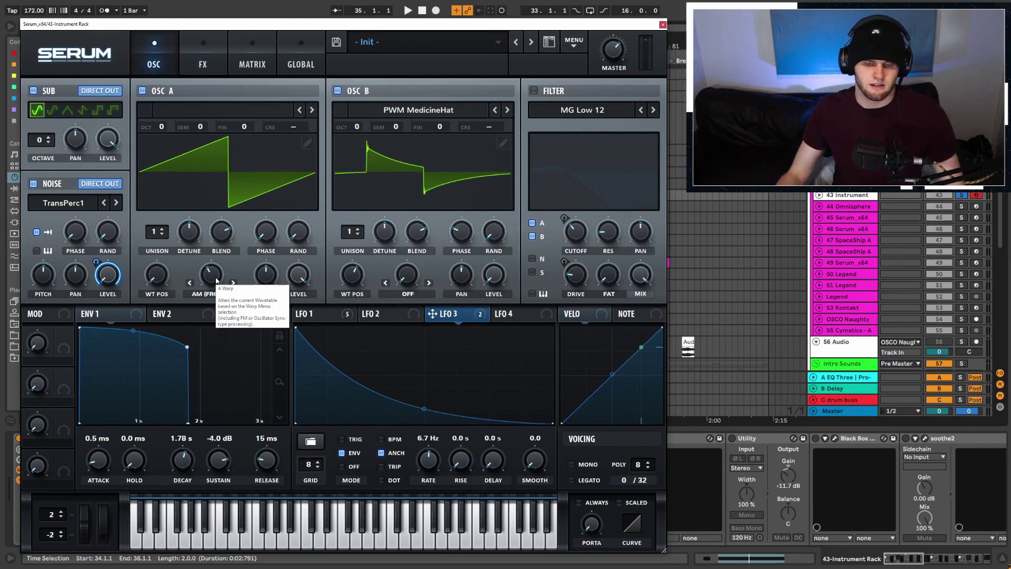
Enable Serum's MG Low 12 filter, audition it, and display the LFO 1 curve that modulates it.
{"action": "left_click", "coordinate": [532, 91]}
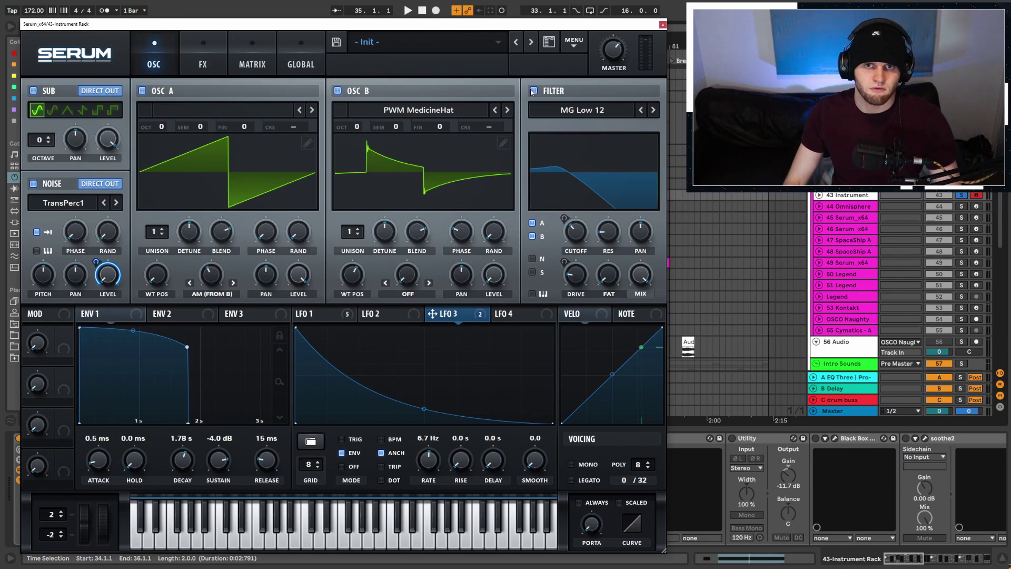
{"action": "key", "text": "space"}
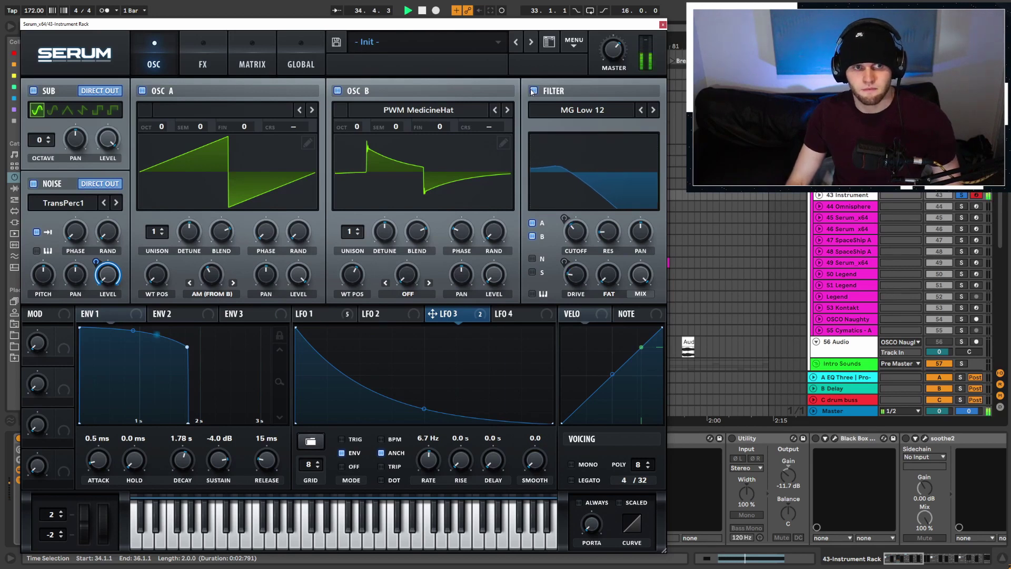
{"action": "key", "text": "space"}
{"action": "left_click", "coordinate": [311, 313]}
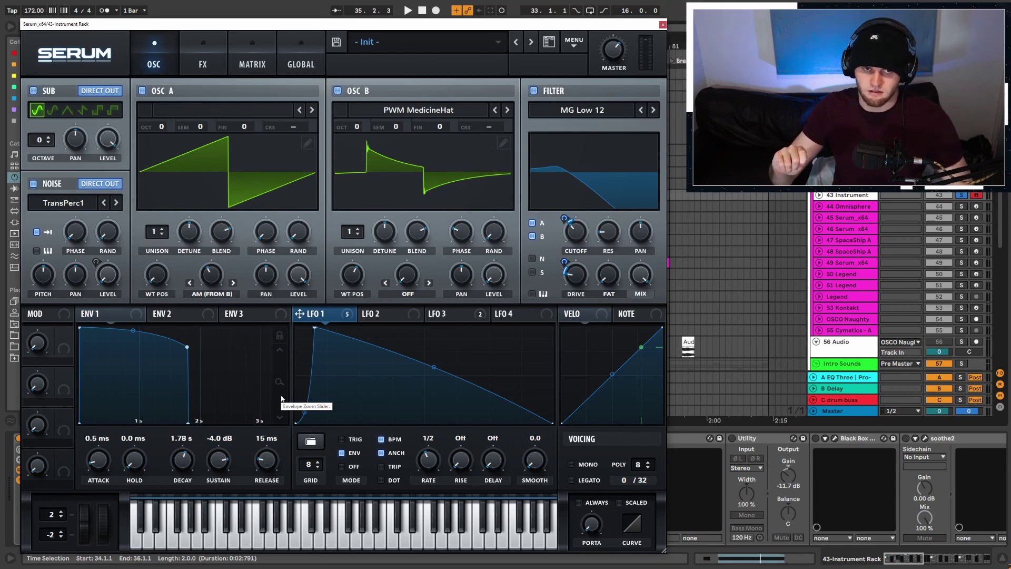
Reveal the bass clips behind the Serum window and look over the patch's distortion and filter effects.
{"action": "left_click_drag", "start_coordinate": [290, 26], "coordinate": [592, 261]}
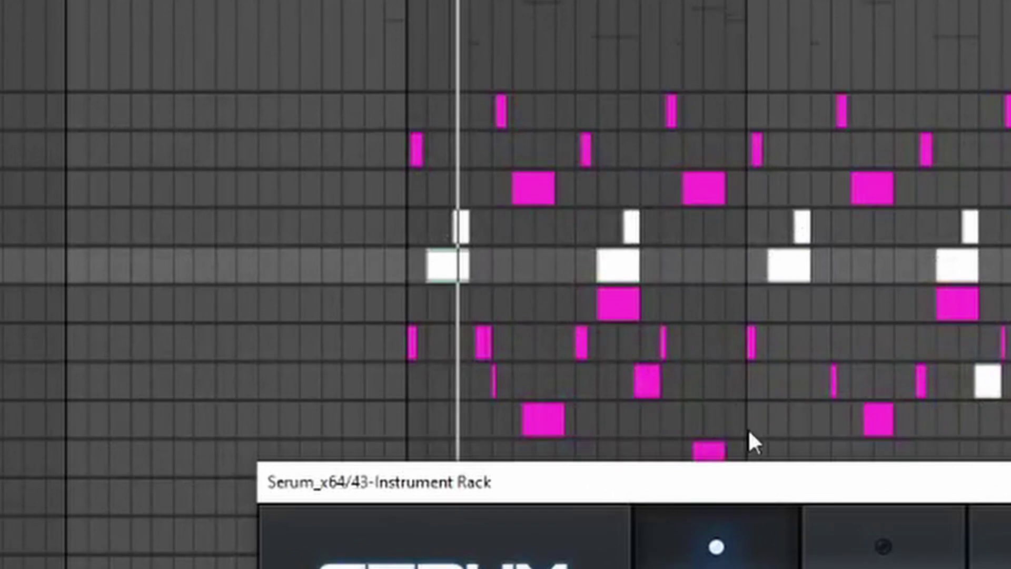
{"action": "left_click_drag", "start_coordinate": [748, 433], "coordinate": [221, 26]}
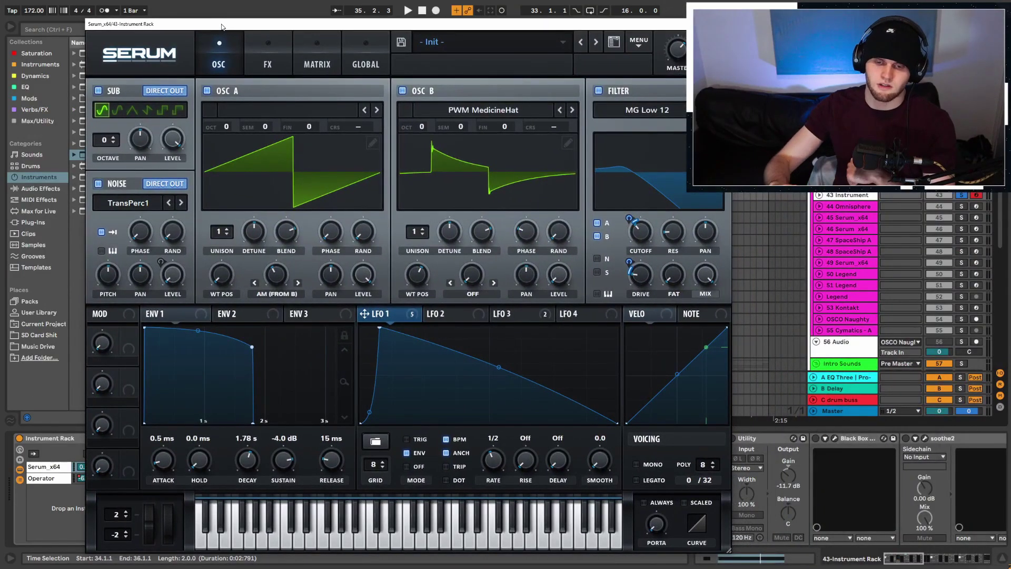
{"action": "left_click", "coordinate": [257, 50]}
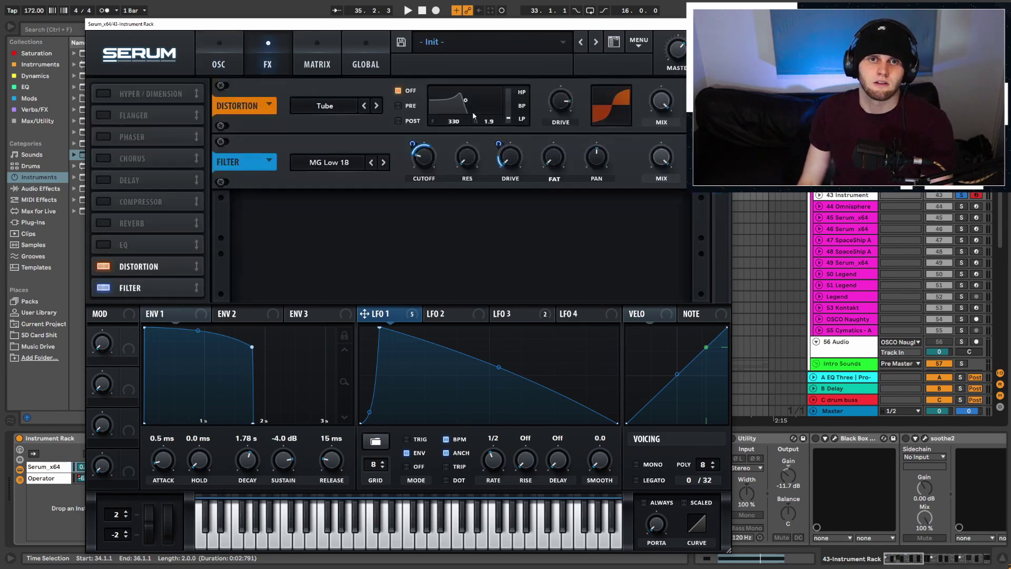
{"action": "left_click", "coordinate": [221, 53]}
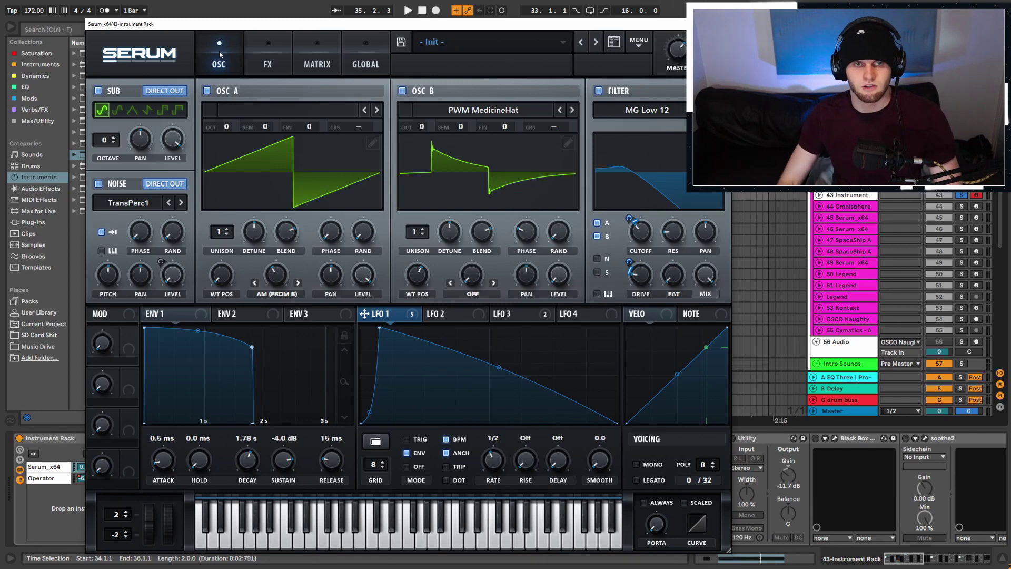
Audition the patch with its effects bypassed and re-enable the Tube distortion for comparison.
{"action": "left_click_drag", "start_coordinate": [243, 27], "coordinate": [188, 23]}
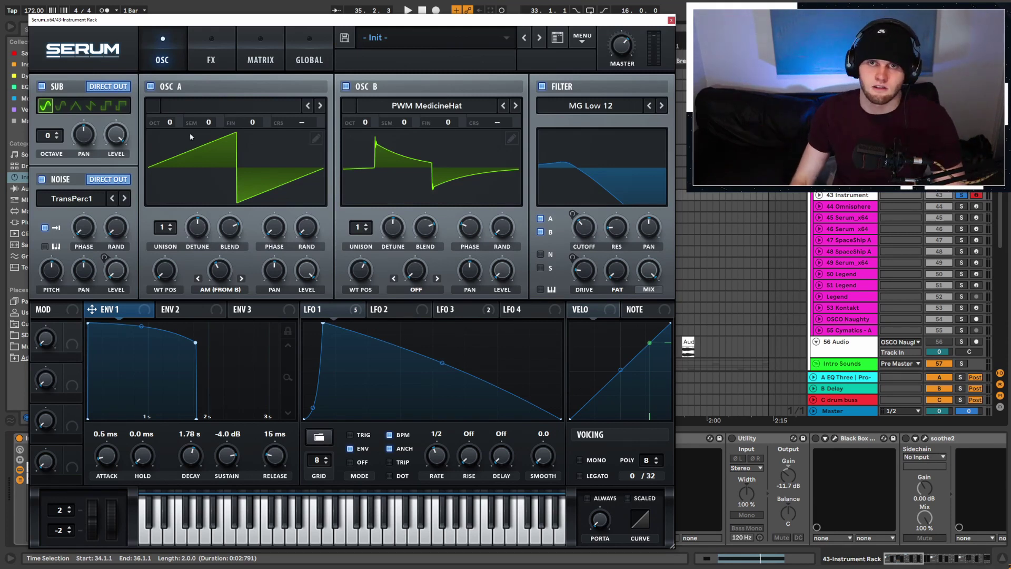
{"action": "left_click_drag", "start_coordinate": [646, 24], "coordinate": [628, 16]}
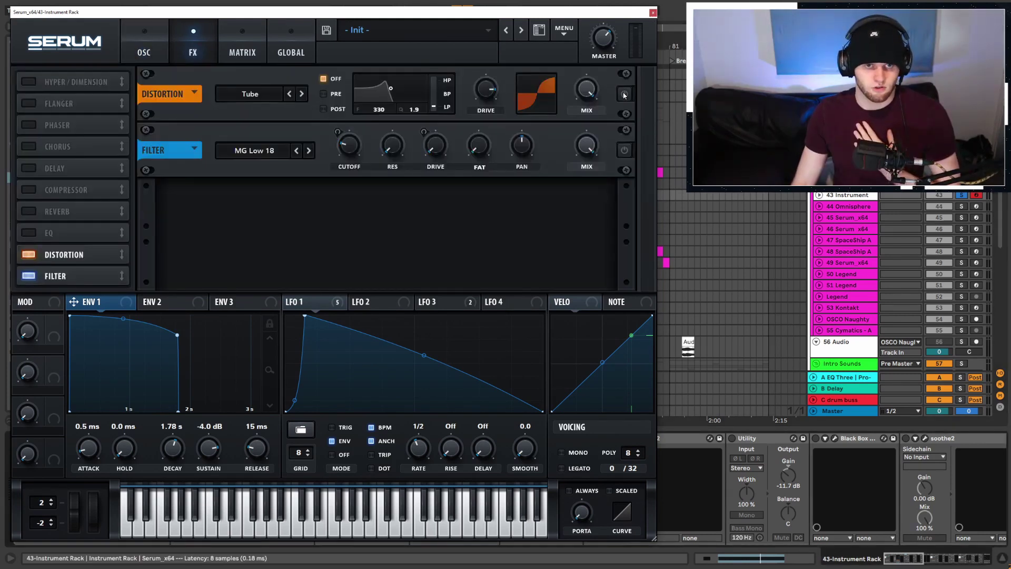
{"action": "key", "text": "space"}
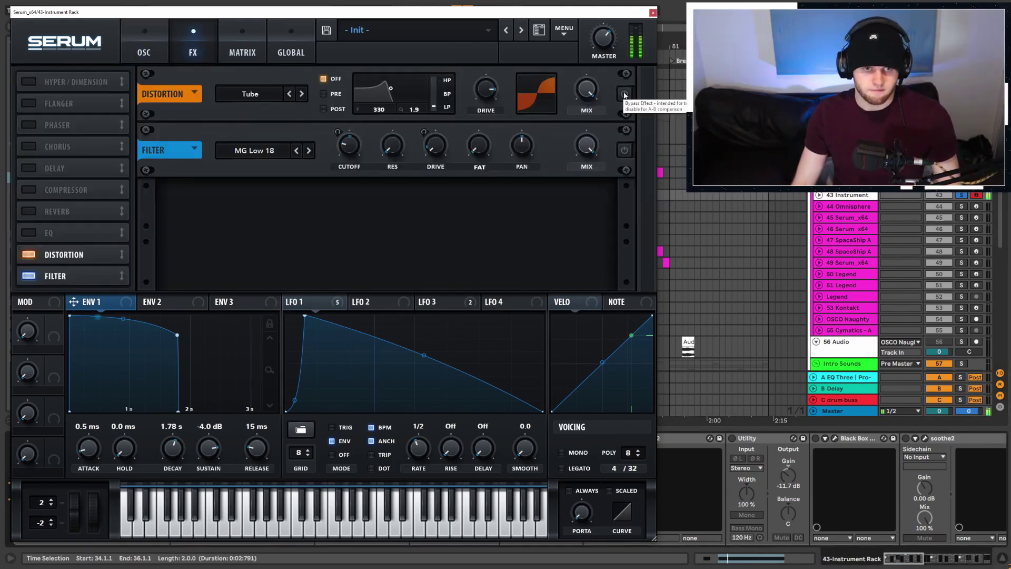
{"action": "left_click", "coordinate": [624, 94]}
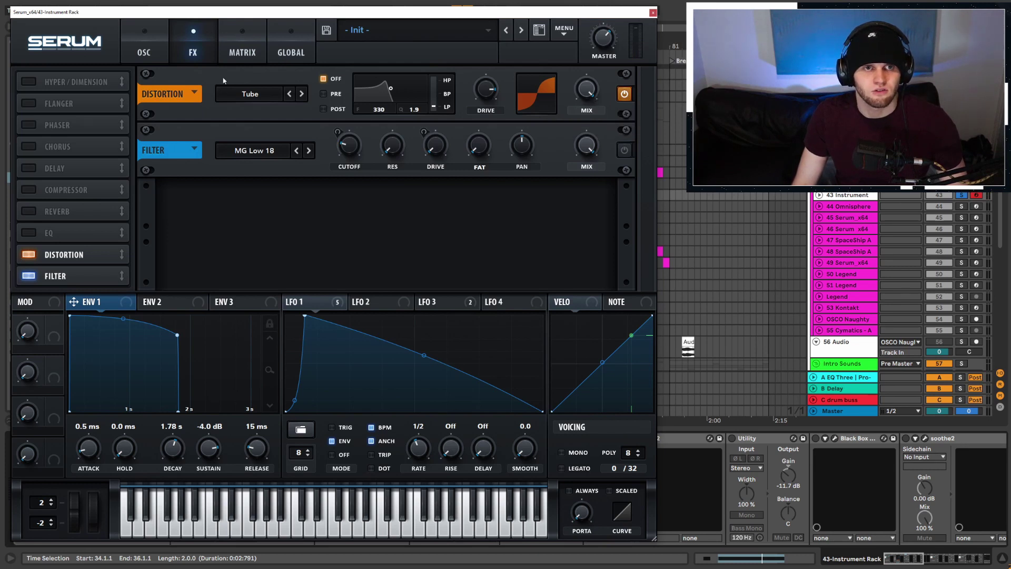
Show the available distortion types, keeping Tube selected.
{"action": "left_click", "coordinate": [247, 94]}
{"action": "left_click", "coordinate": [247, 108]}
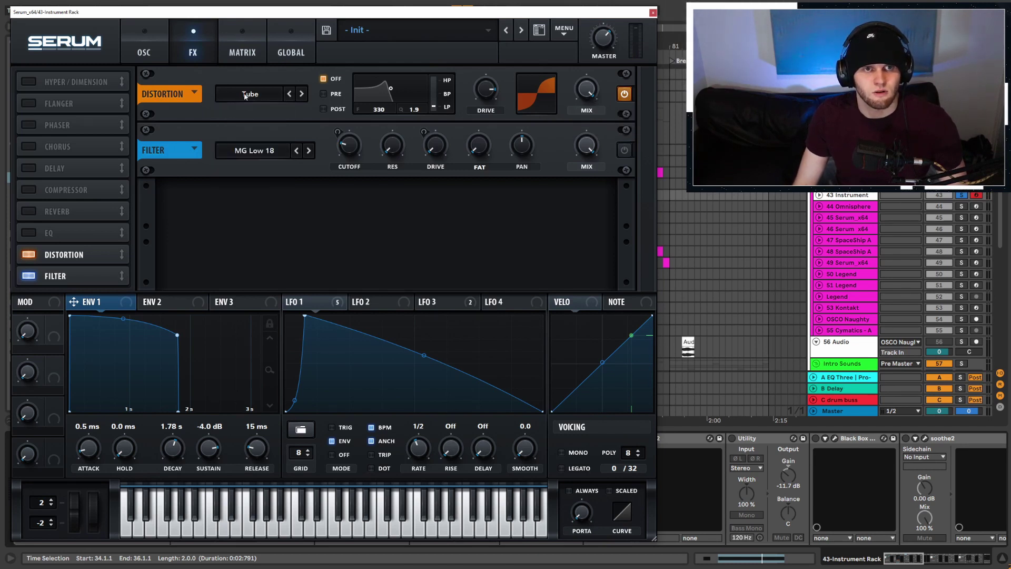
{"action": "left_click", "coordinate": [250, 93]}
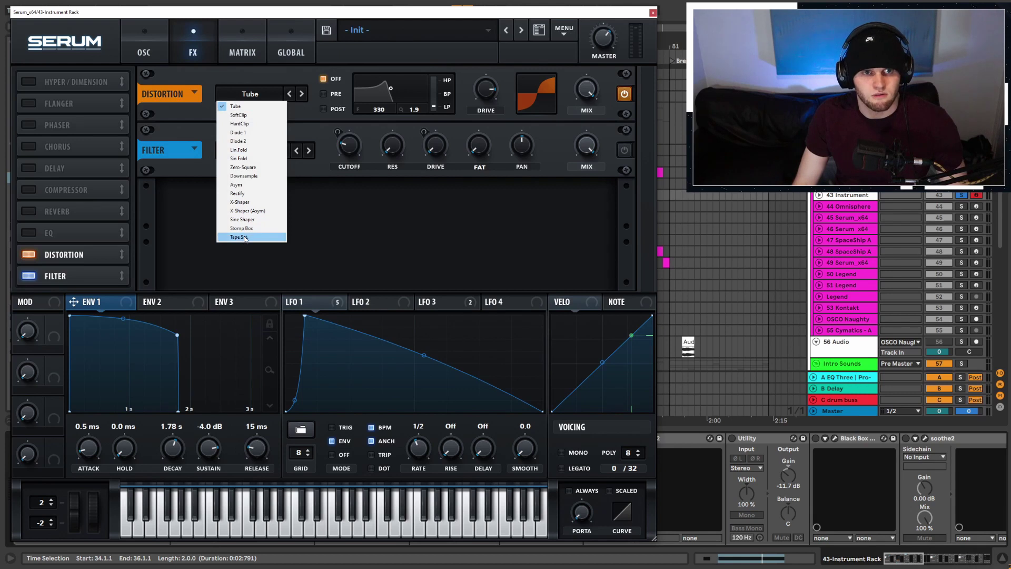
{"action": "left_click", "coordinate": [244, 91]}
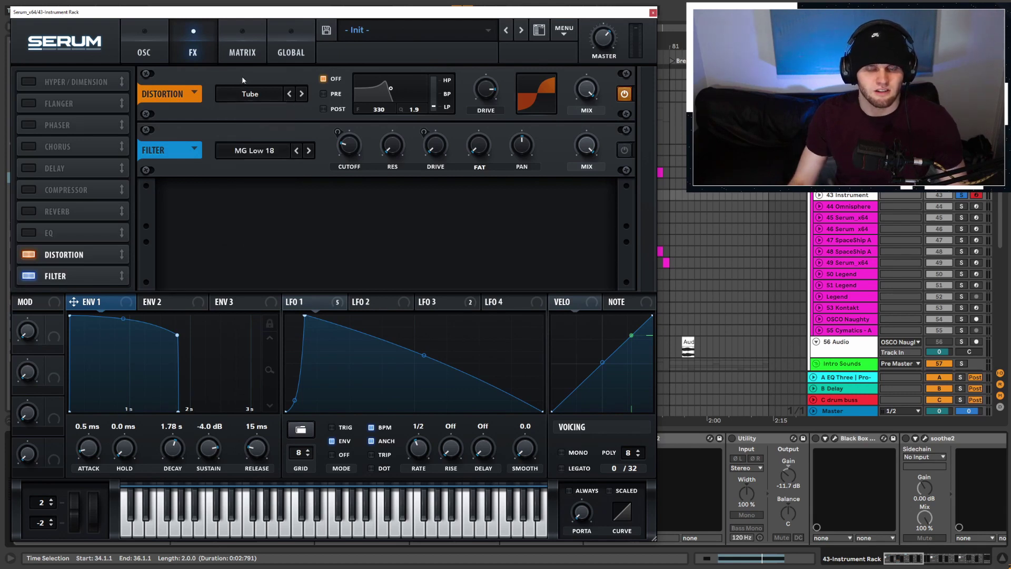
Re-enable the MG Low 18 filter effect and demonstrate a slower rise on LFO 1, restoring its original curve.
{"action": "left_click", "coordinate": [624, 151]}
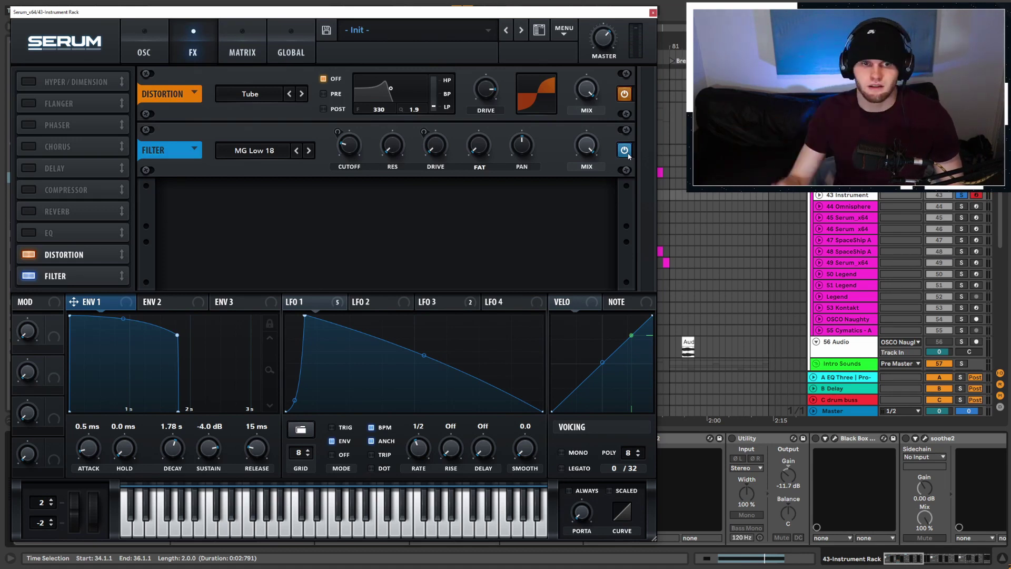
{"action": "left_click_drag", "start_coordinate": [305, 314], "coordinate": [320, 299]}
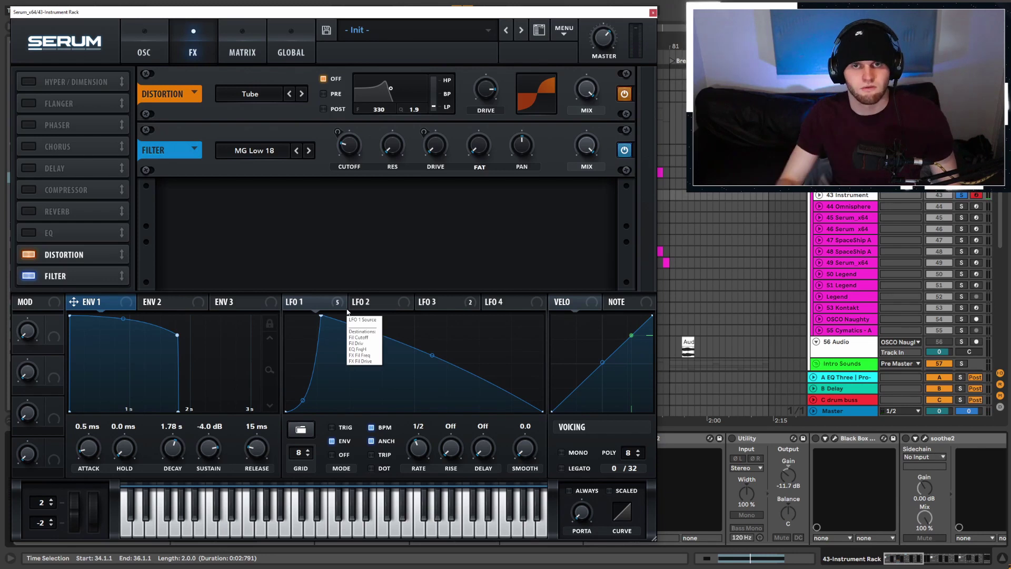
{"action": "left_click_drag", "start_coordinate": [321, 314], "coordinate": [306, 313]}
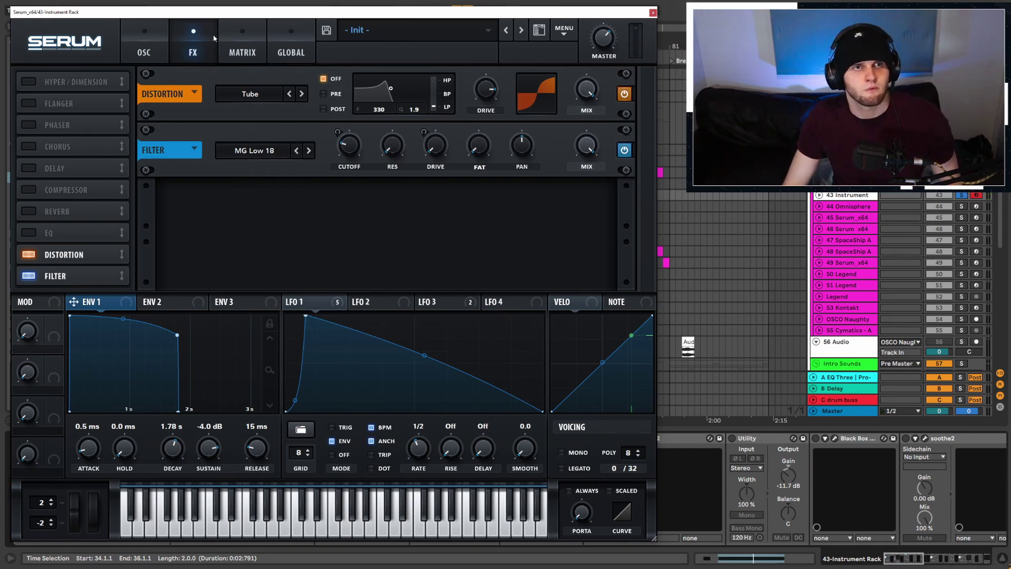
Close the Serum window and turn on the Erosion device, auditioning the bass through it.
{"action": "left_click", "coordinate": [652, 13]}
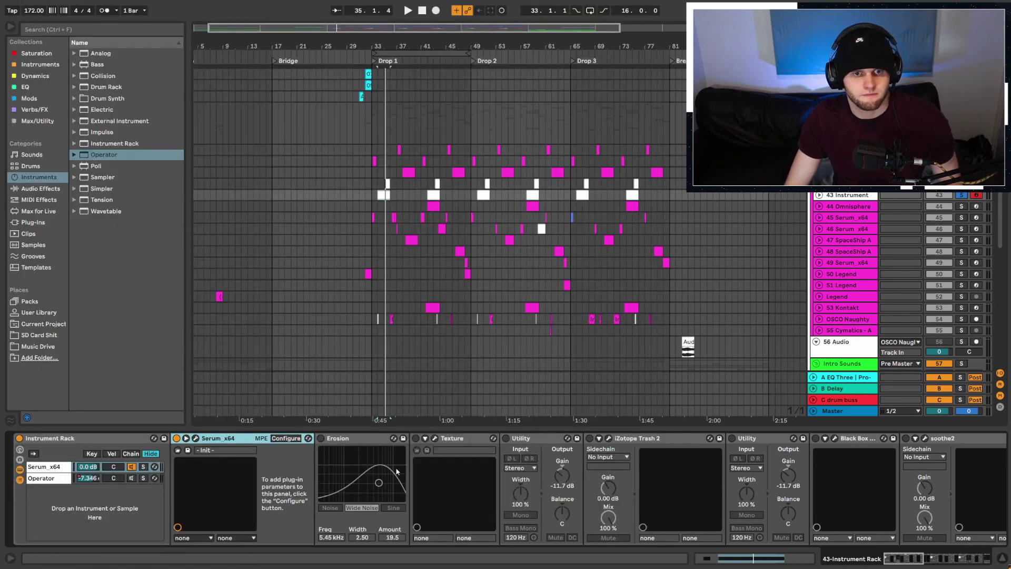
{"action": "left_click", "coordinate": [320, 439]}
{"action": "key", "text": "space"}
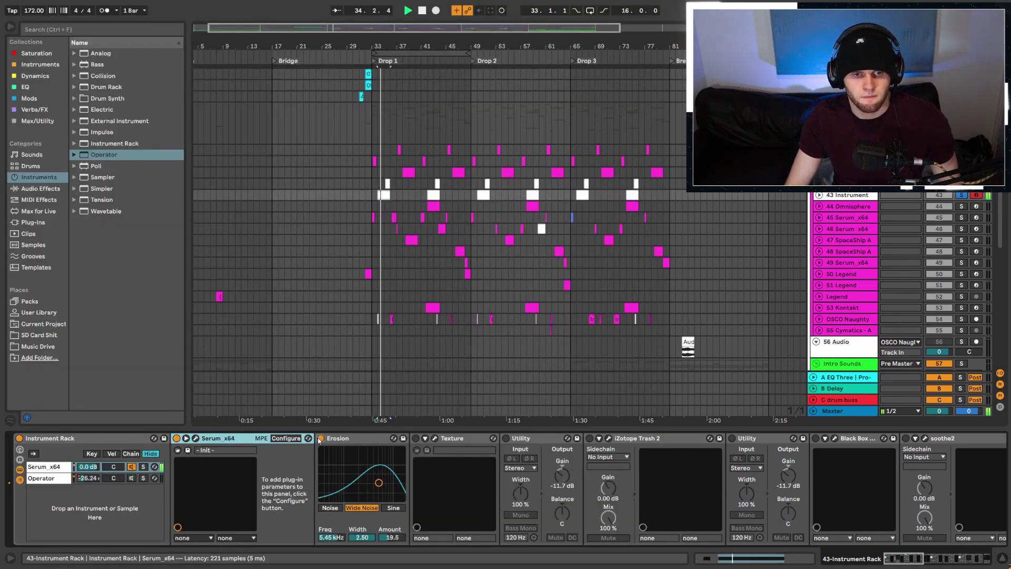
Stop playback, turn on the Texture device and open its plug-in window on the Digital White Noise settings.
{"action": "key", "text": "space"}
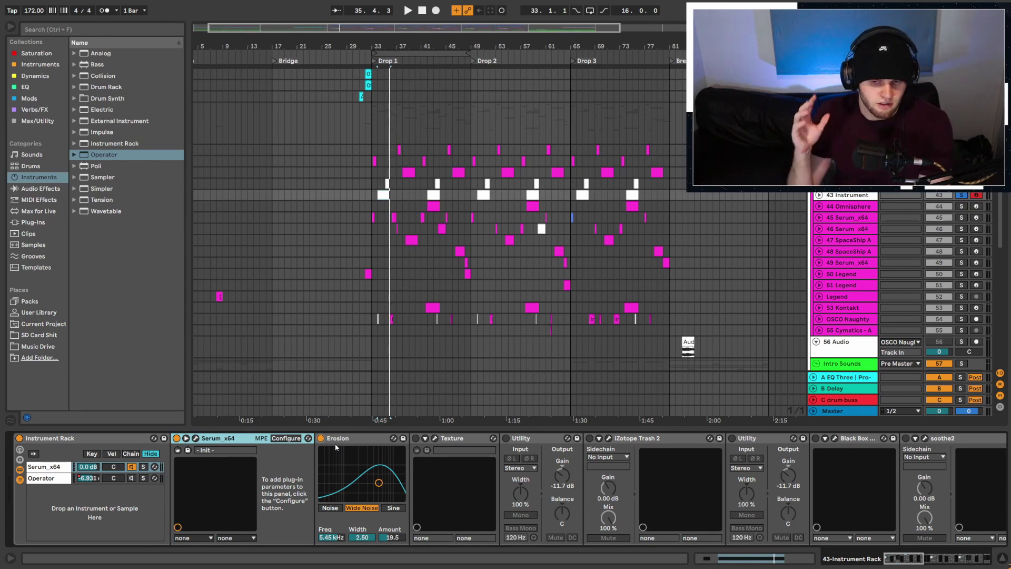
{"action": "left_click", "coordinate": [415, 439]}
{"action": "left_click", "coordinate": [435, 439]}
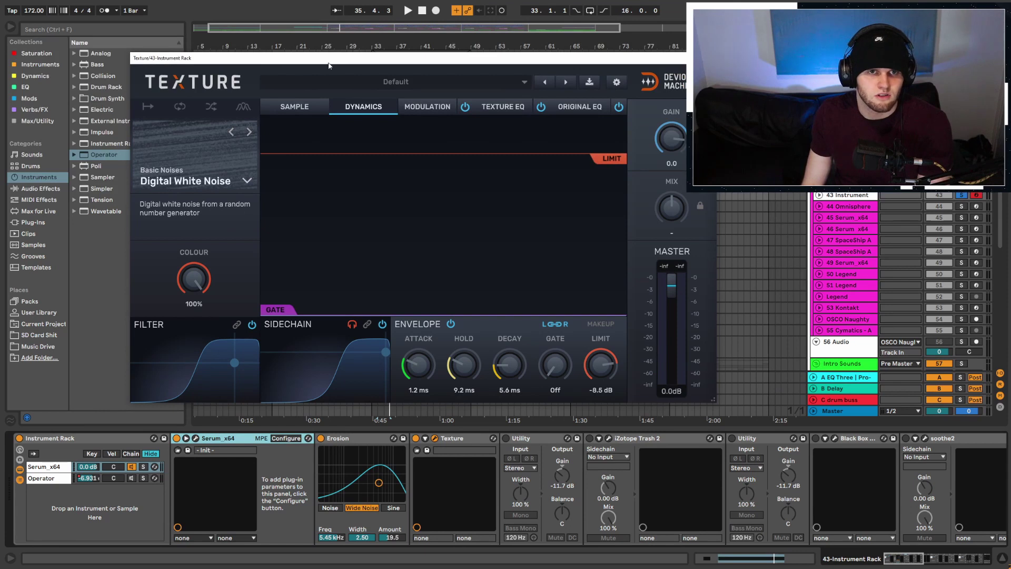
{"action": "left_click_drag", "start_coordinate": [329, 63], "coordinate": [351, 74]}
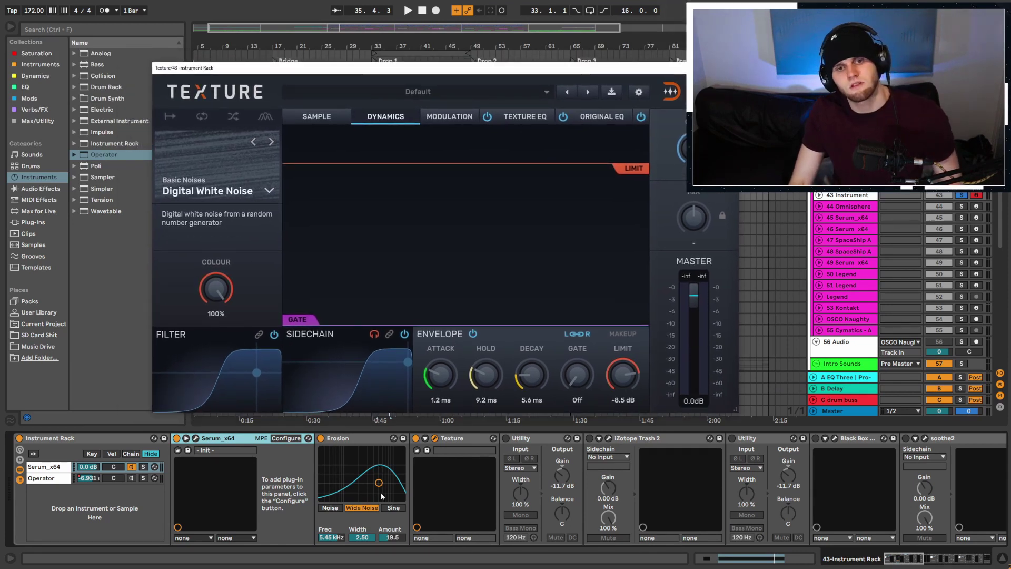
Audition the bass through Texture, comparing it with the Erosion device on and bypassed.
{"action": "key", "text": "space"}
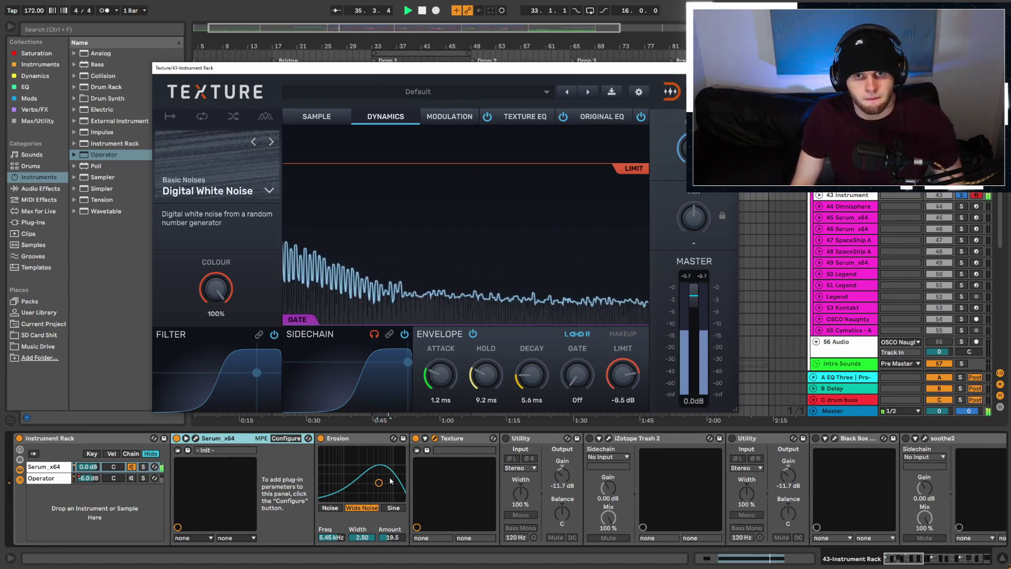
{"action": "key", "text": "space"}
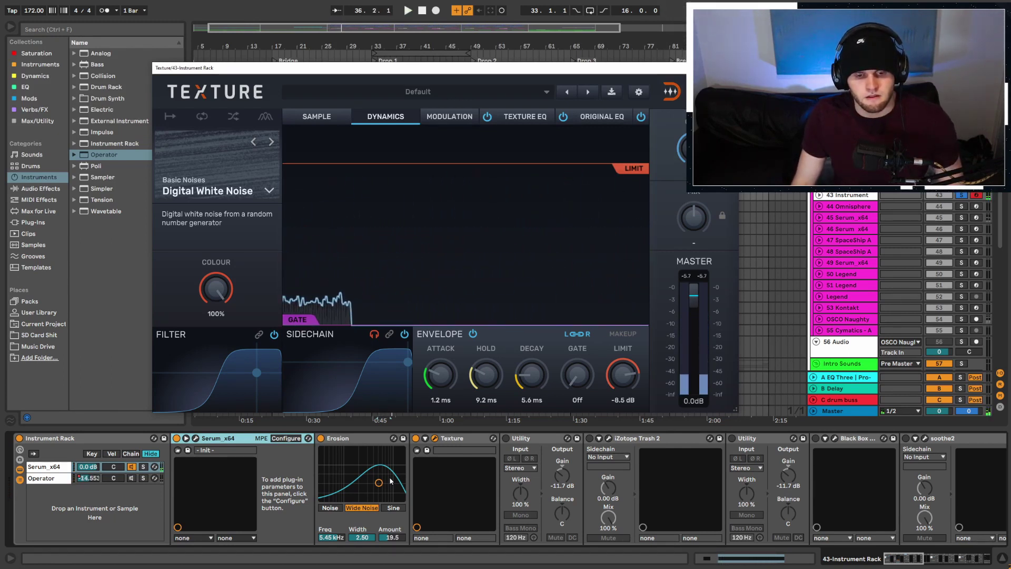
{"action": "key", "text": "space"}
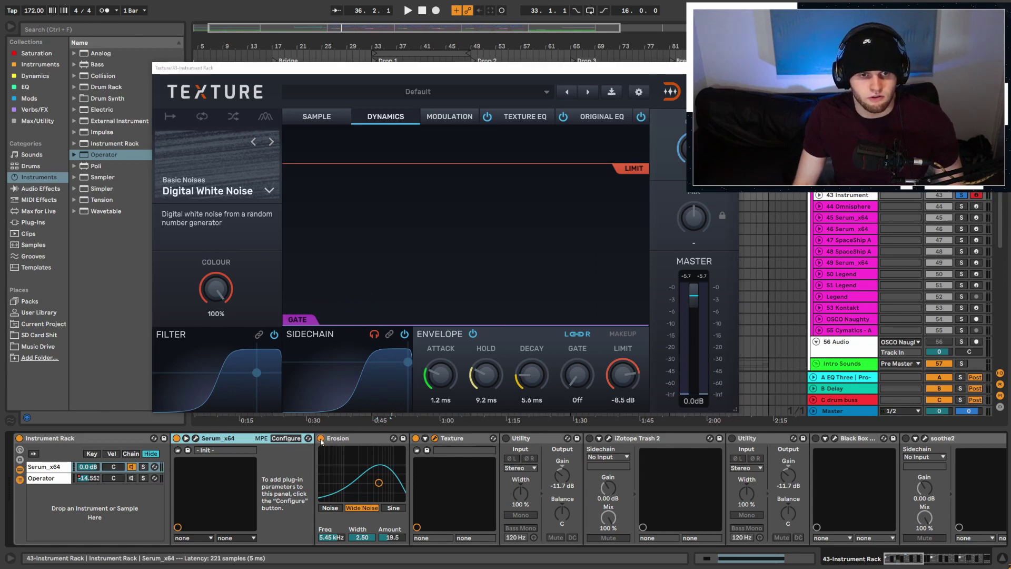
{"action": "left_click", "coordinate": [321, 438]}
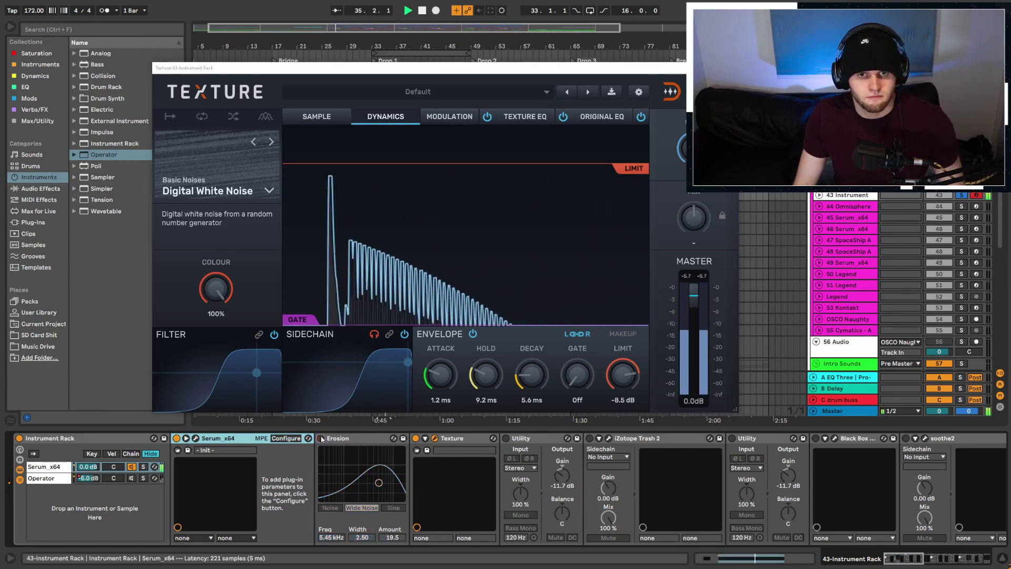
{"action": "key", "text": "space"}
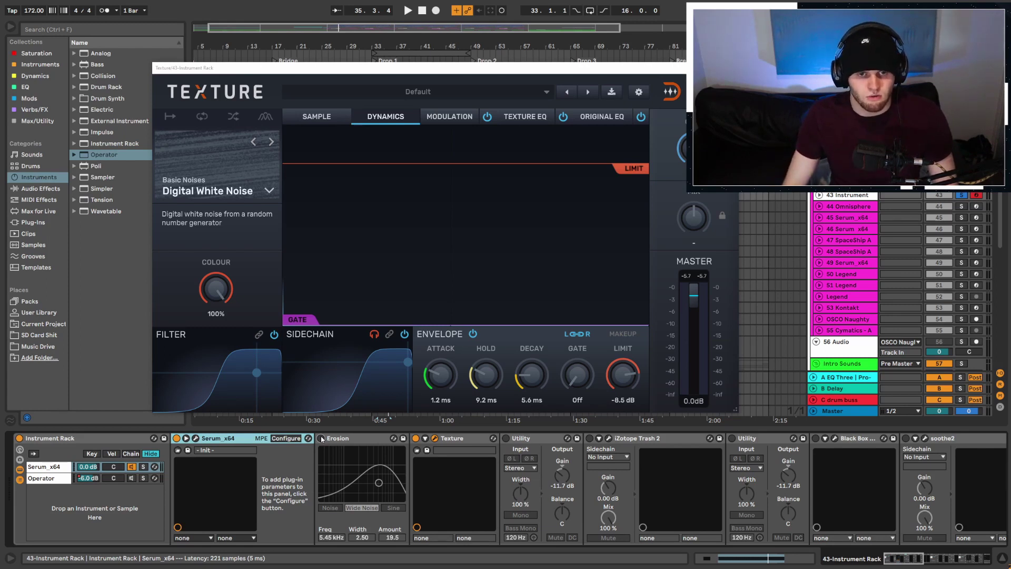
{"action": "key", "text": "space"}
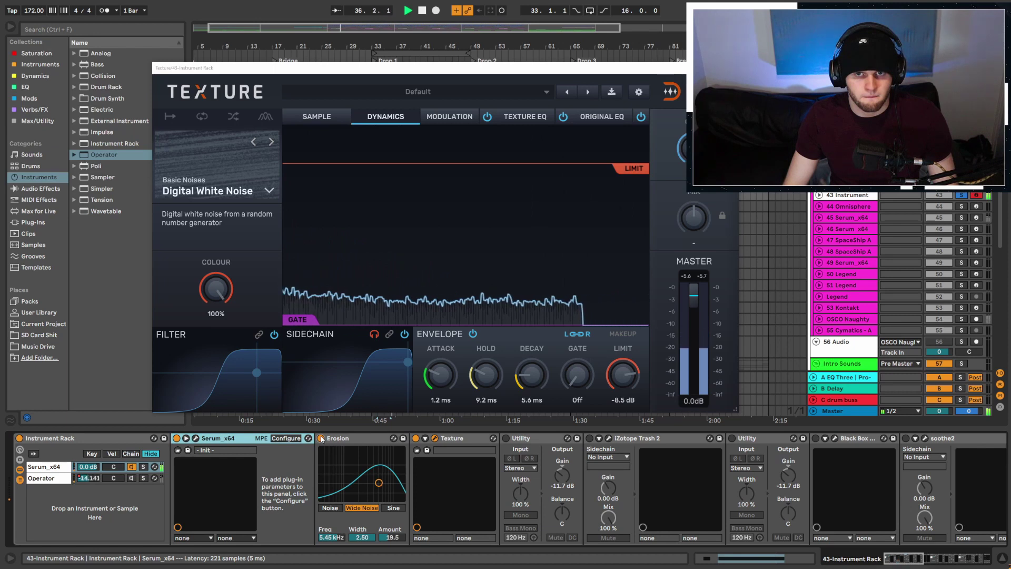
{"action": "key", "text": "space"}
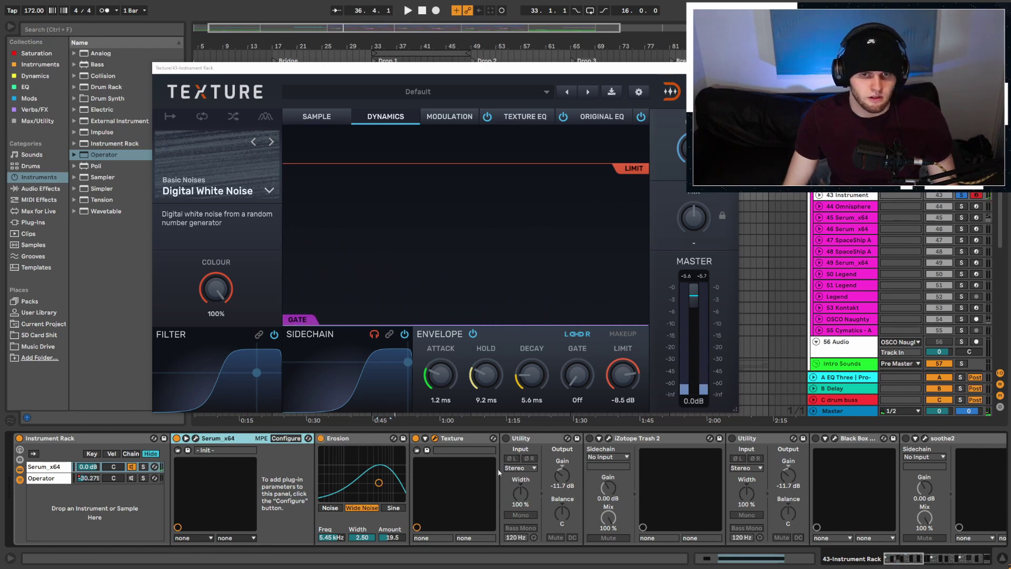
Turn on the first Utility and iZotope Trash 2, and collapse that Utility.
{"action": "left_click", "coordinate": [507, 439]}
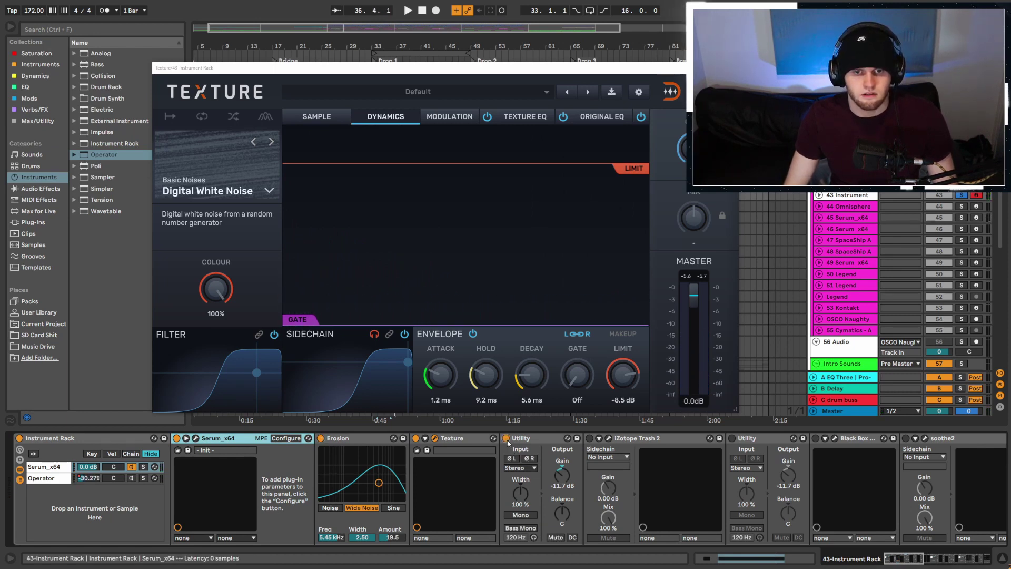
{"action": "left_click", "coordinate": [589, 440]}
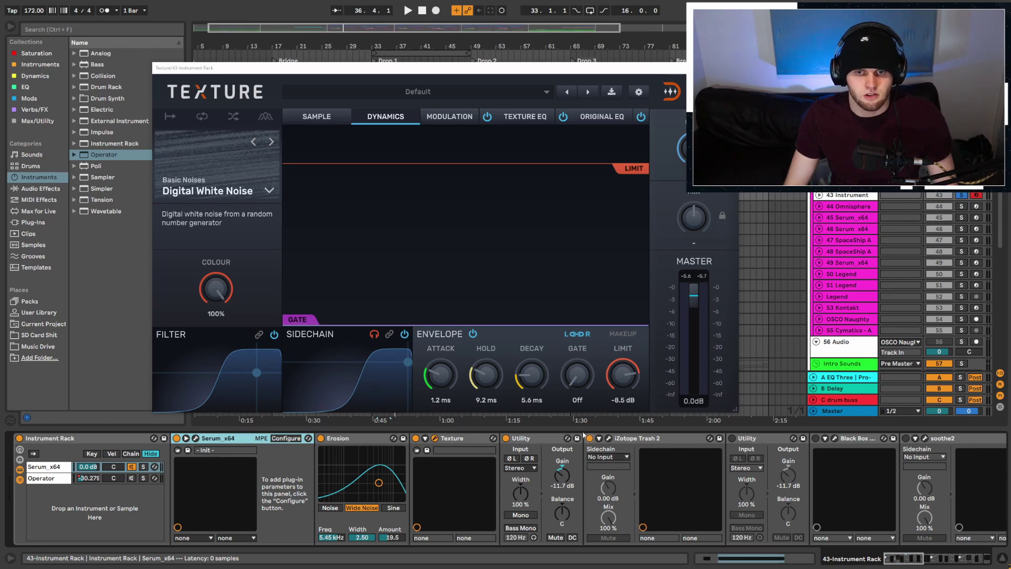
{"action": "double_click", "coordinate": [542, 433]}
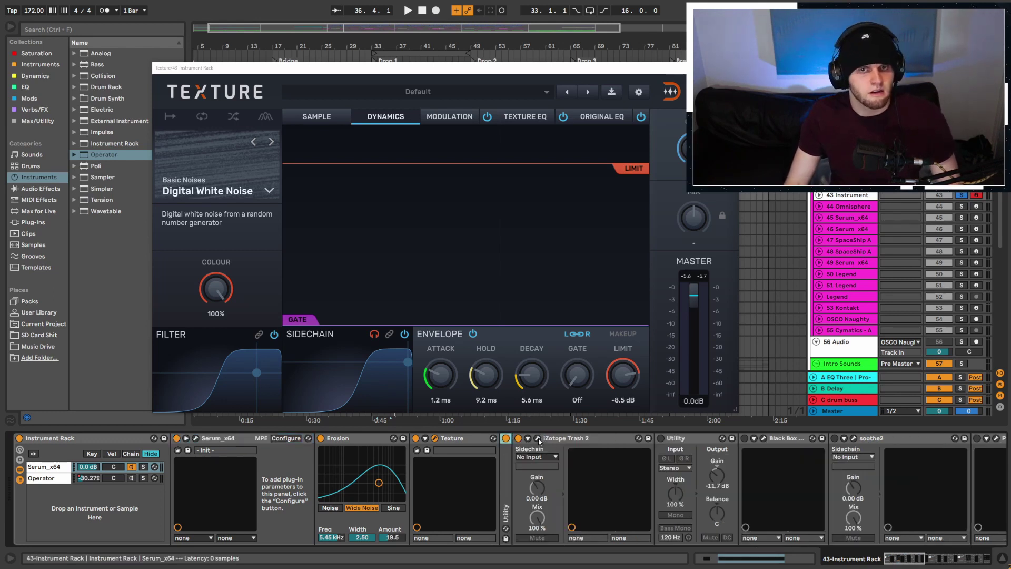
Examine the distortion settings of the high and mid bands in iZotope Trash 2, close its window and audition the bass.
{"action": "left_click", "coordinate": [538, 438]}
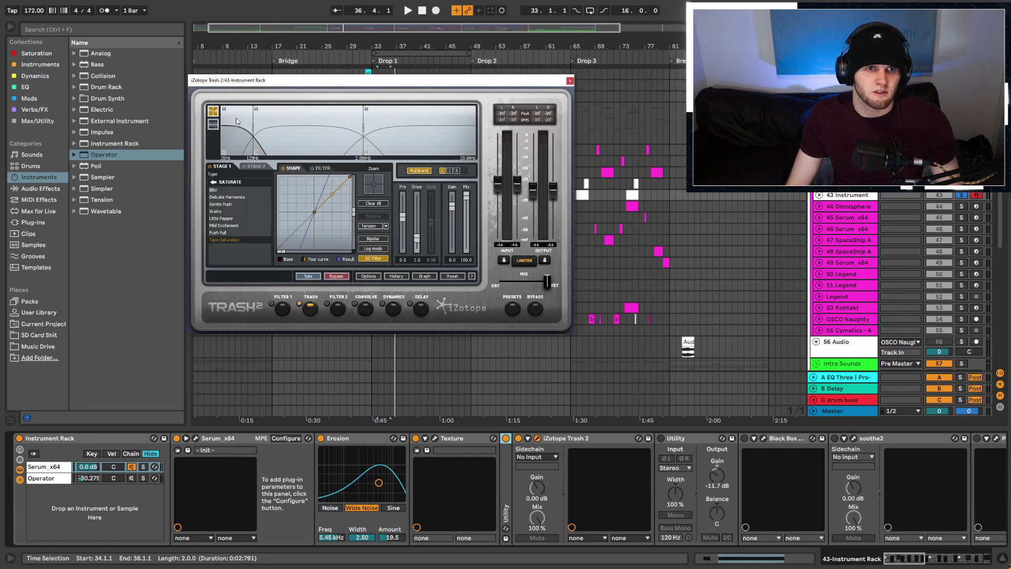
{"action": "left_click", "coordinate": [417, 131]}
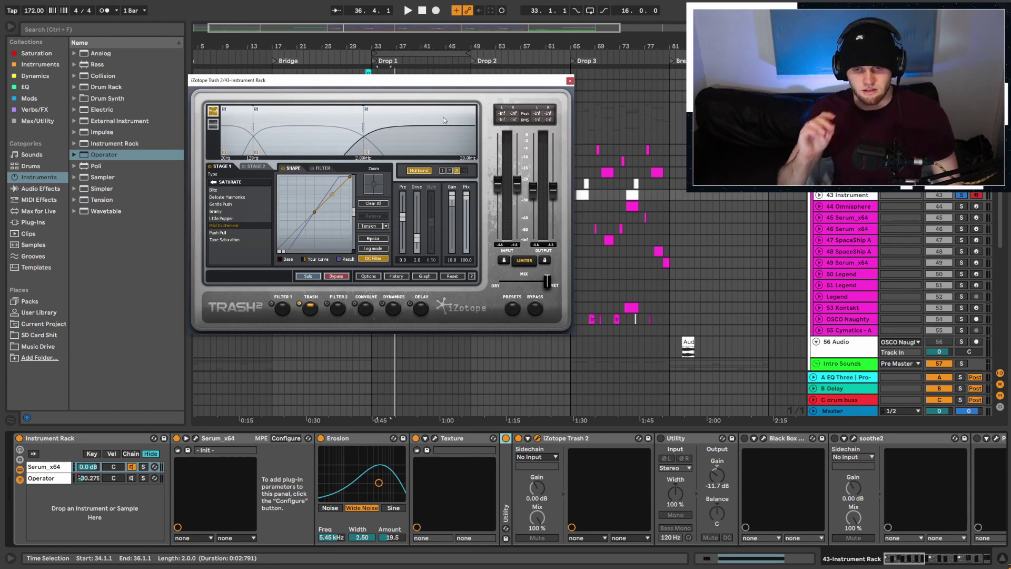
{"action": "left_click", "coordinate": [319, 124]}
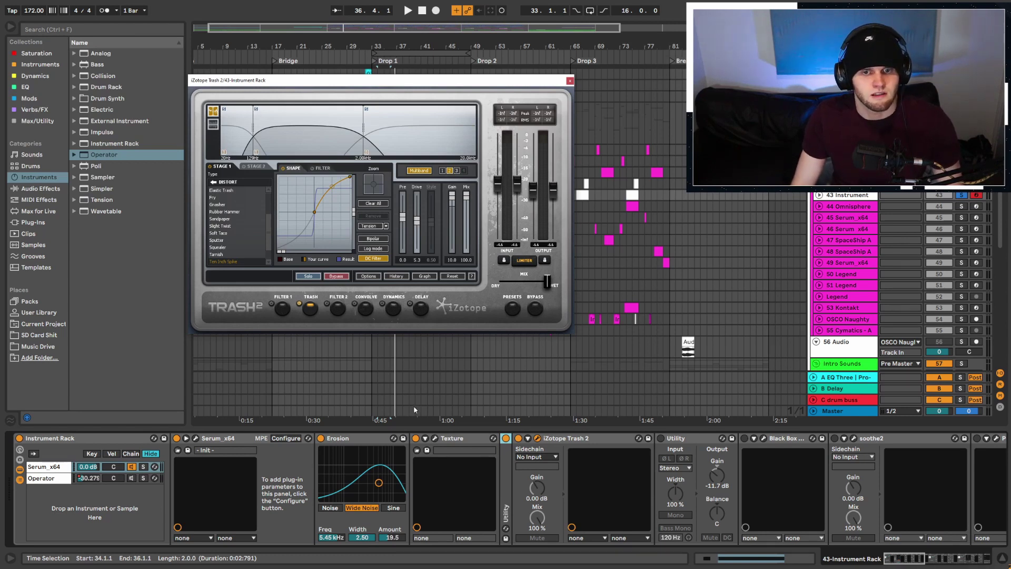
{"action": "left_click", "coordinate": [538, 438]}
{"action": "key", "text": "space"}
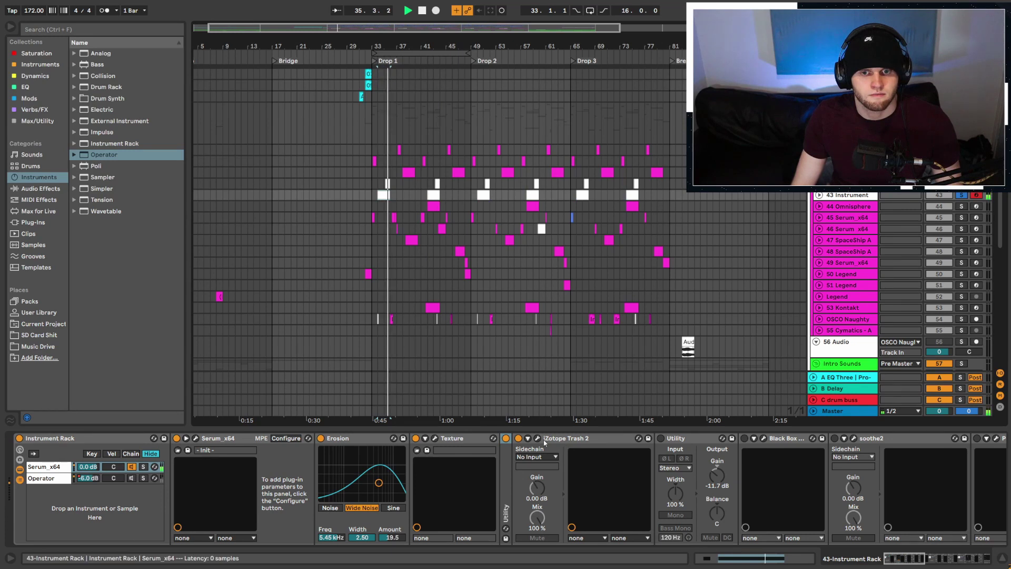
{"action": "key", "text": "space"}
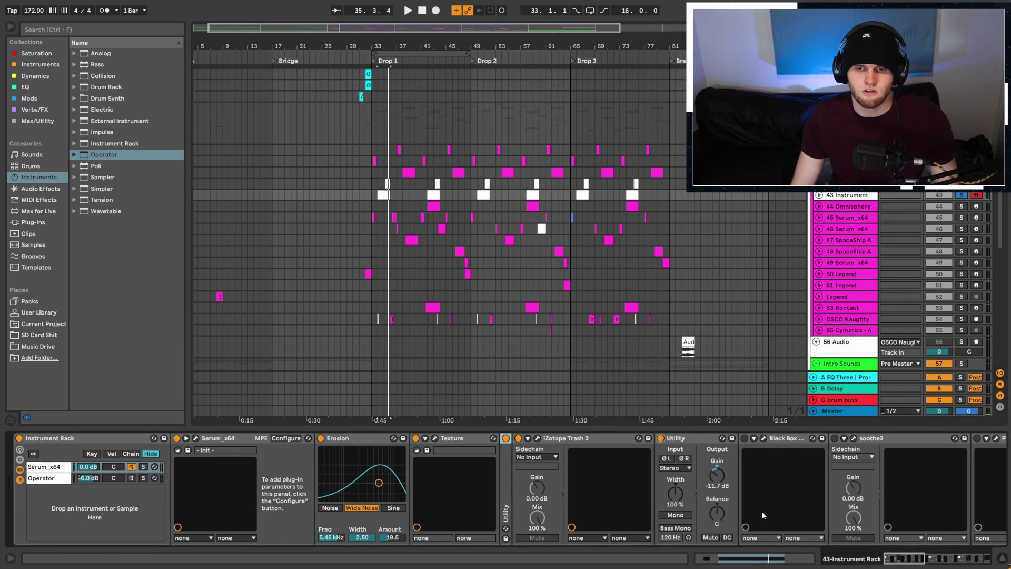
Collapse the second Utility and turn on the Black Box HG-2, auditioning it and viewing its saturation controls.
{"action": "double_click", "coordinate": [665, 440]}
{"action": "left_click", "coordinate": [682, 438]}
{"action": "left_click", "coordinate": [682, 439]}
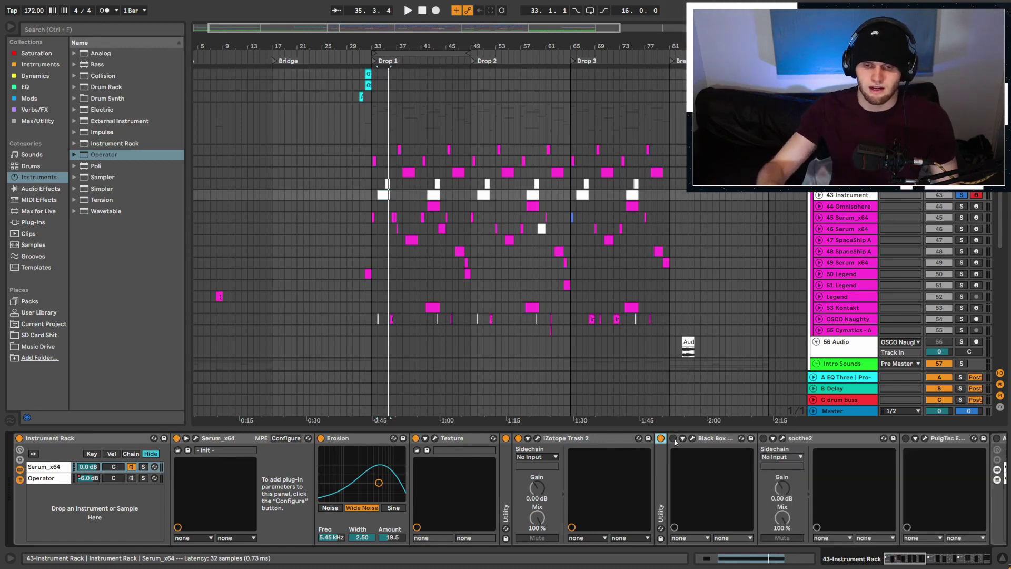
{"action": "left_click", "coordinate": [674, 438]}
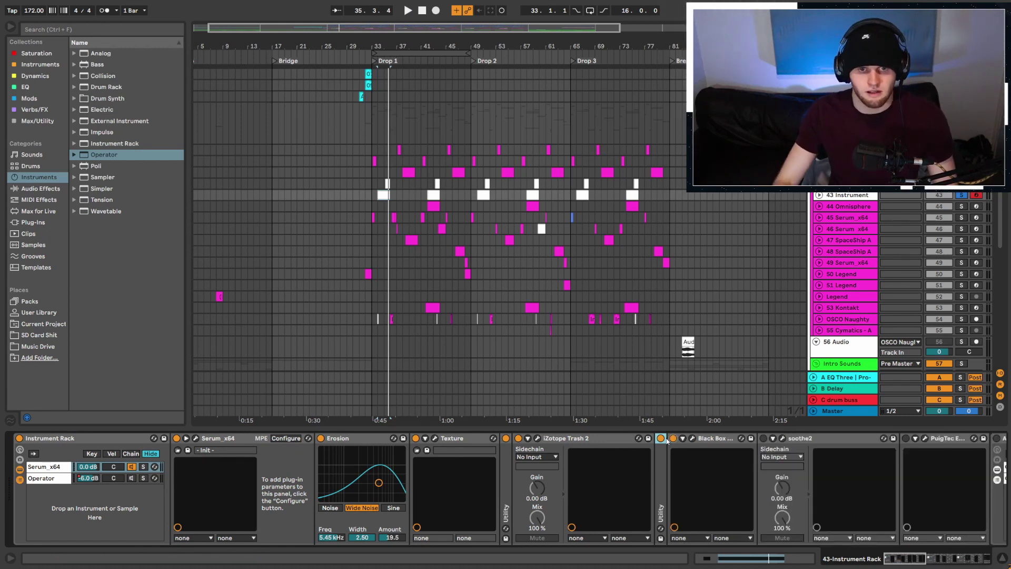
{"action": "key", "text": "space"}
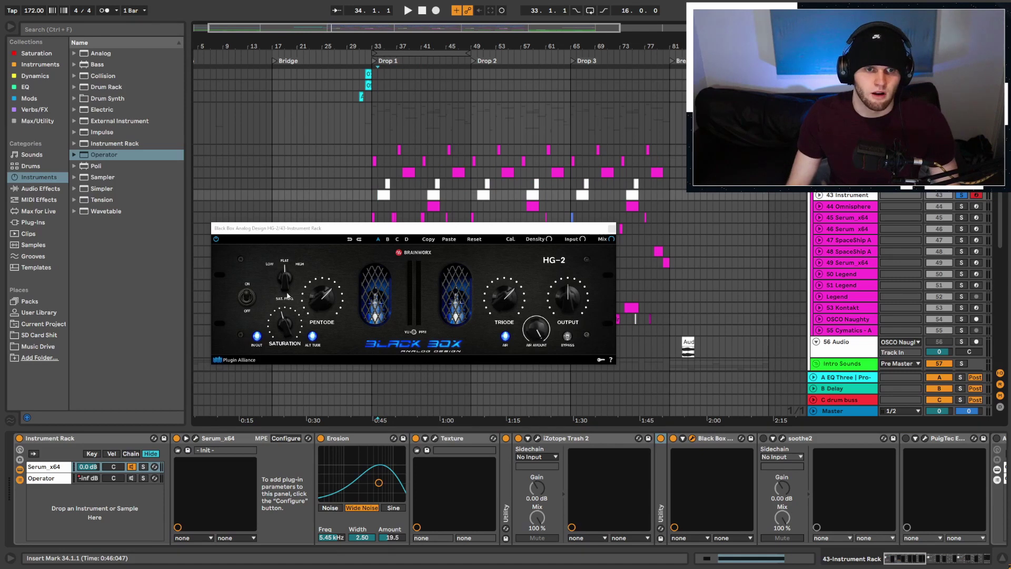
{"action": "left_click", "coordinate": [612, 228]}
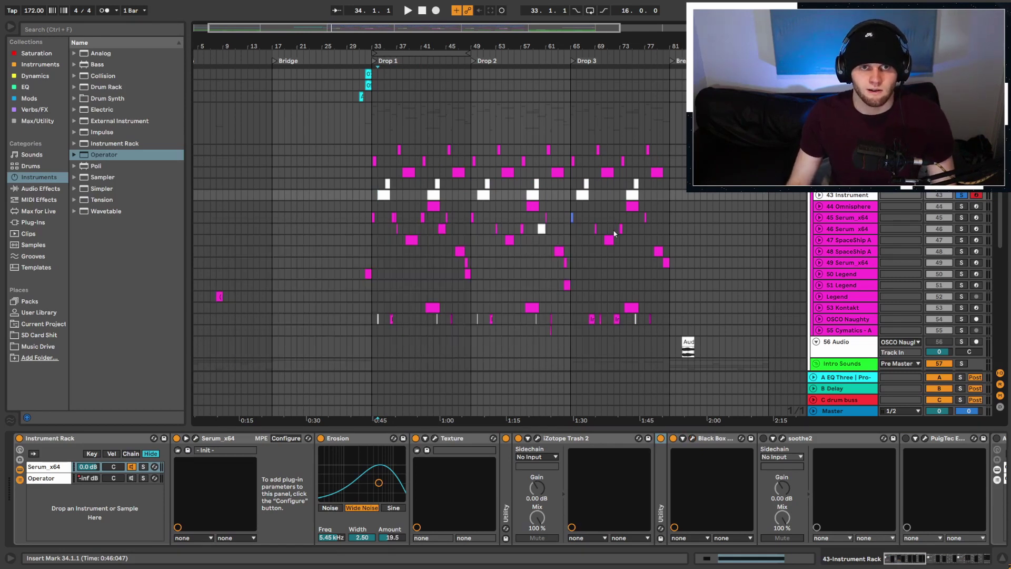
Turn on soothe2, set its depth to 9.0 while auditioning the bass, and close its window.
{"action": "left_click", "coordinate": [763, 438]}
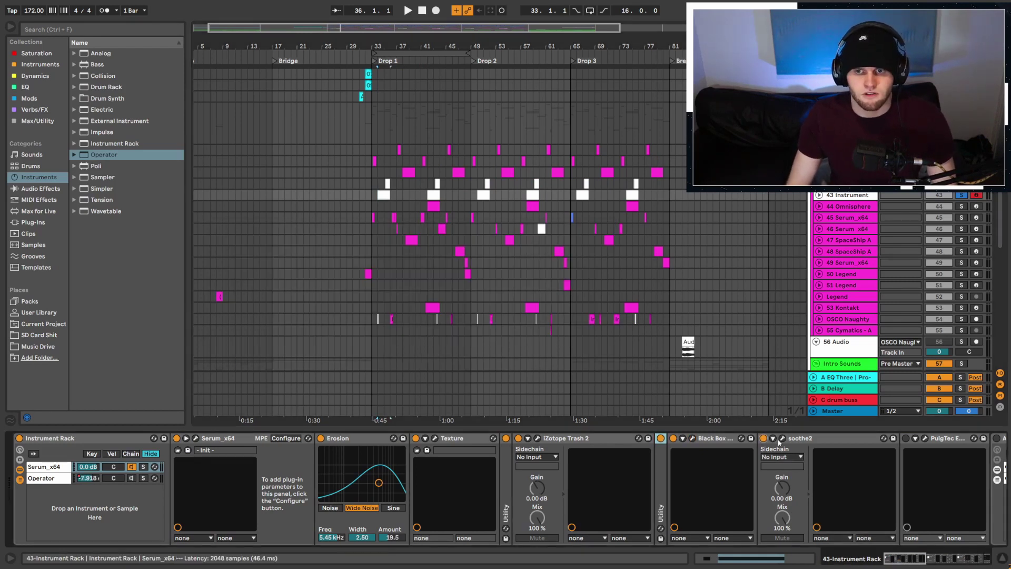
{"action": "left_click", "coordinate": [781, 440]}
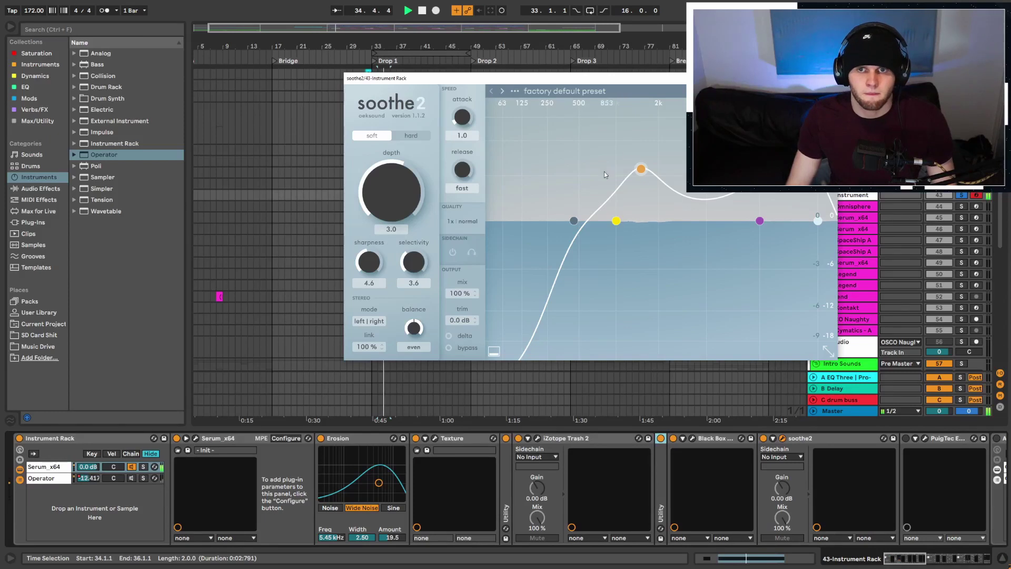
{"action": "left_click_drag", "start_coordinate": [400, 194], "coordinate": [403, 182]}
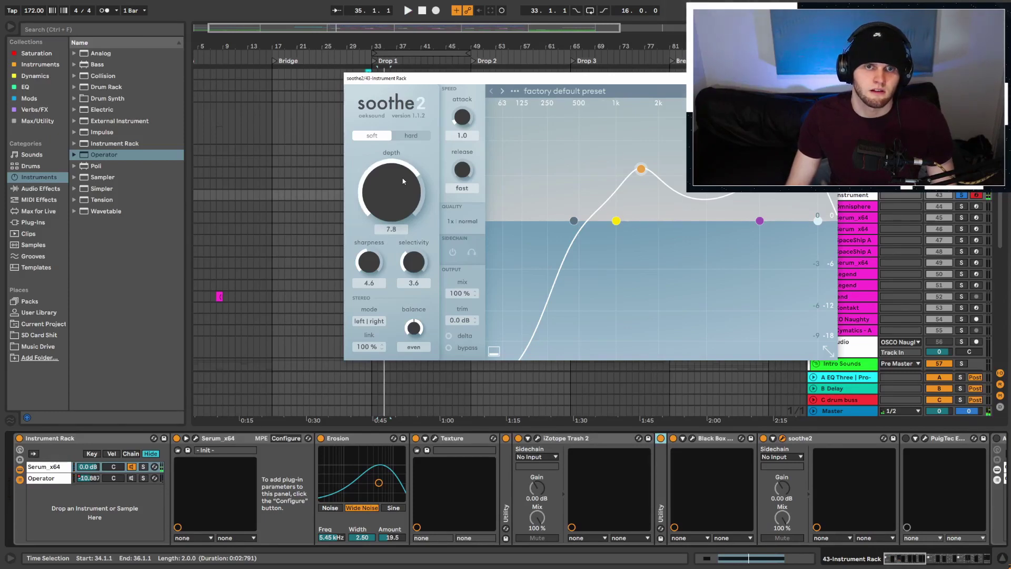
{"action": "key", "text": "space"}
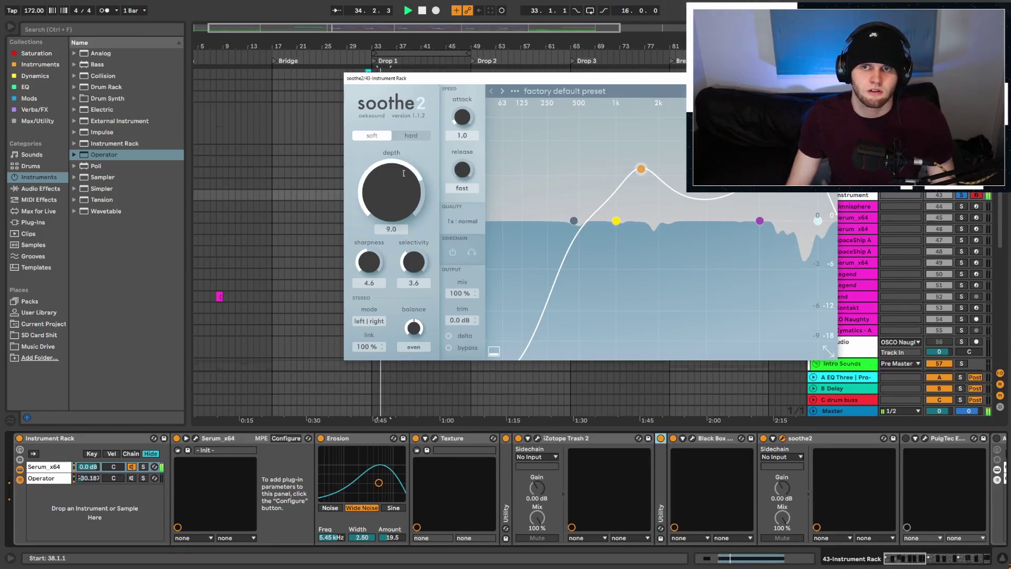
{"action": "key", "text": "space"}
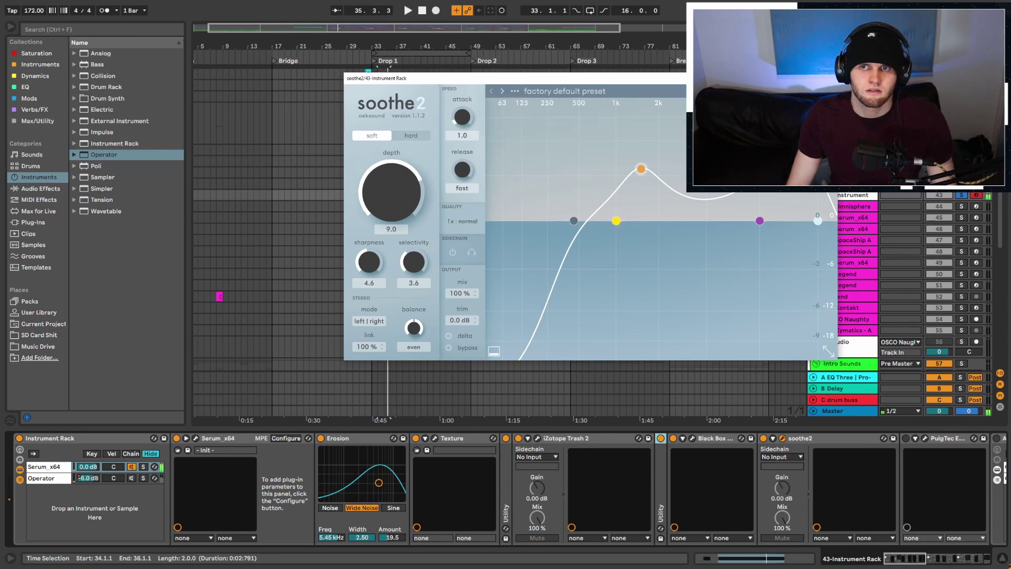
{"action": "left_click", "coordinate": [830, 79]}
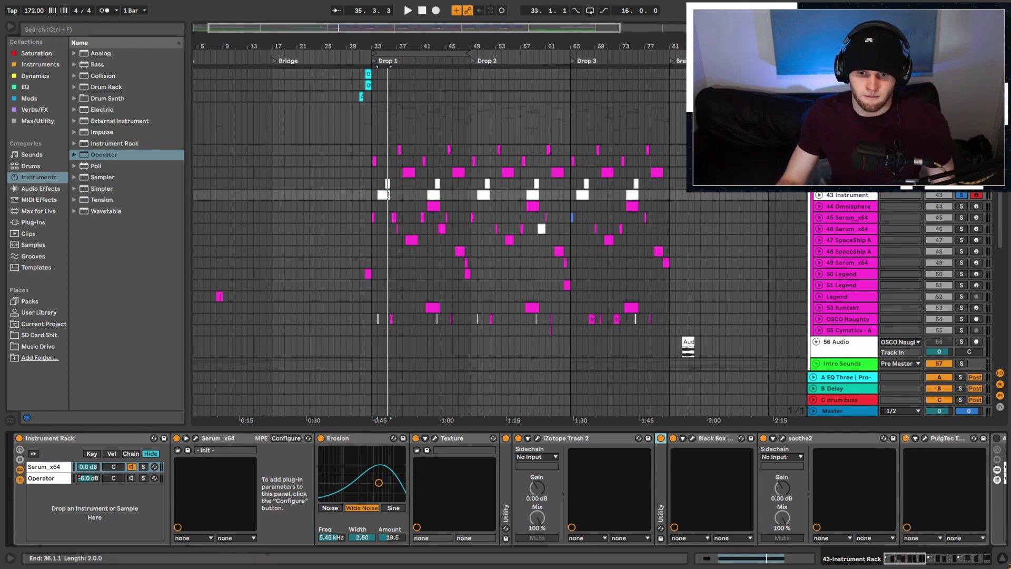
Open the PuigTec EQP1A equalizer and compare the bass with it on and bypassed.
{"action": "left_click", "coordinate": [925, 438]}
{"action": "left_click_drag", "start_coordinate": [540, 108], "coordinate": [348, 149]}
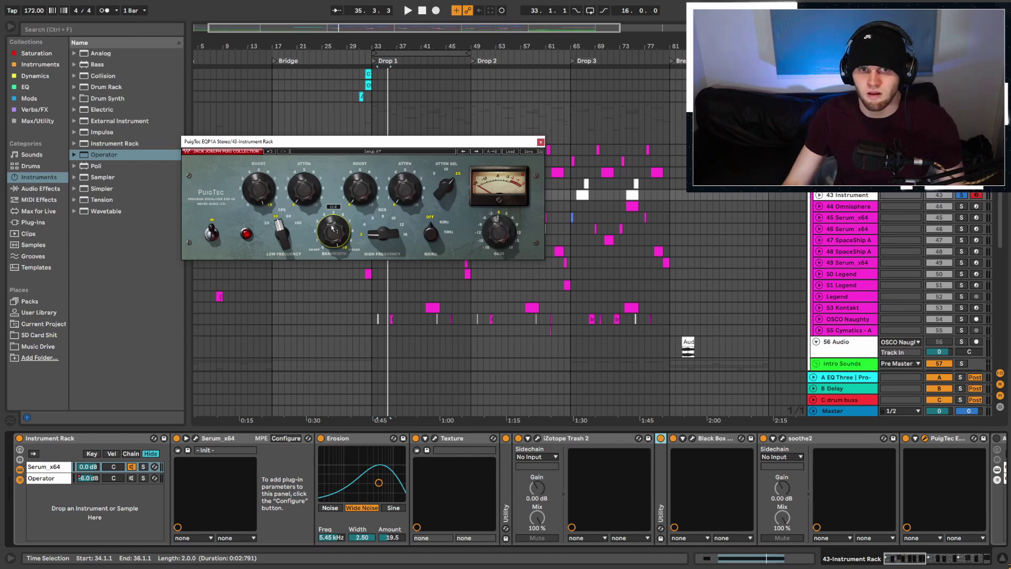
{"action": "key", "text": "space"}
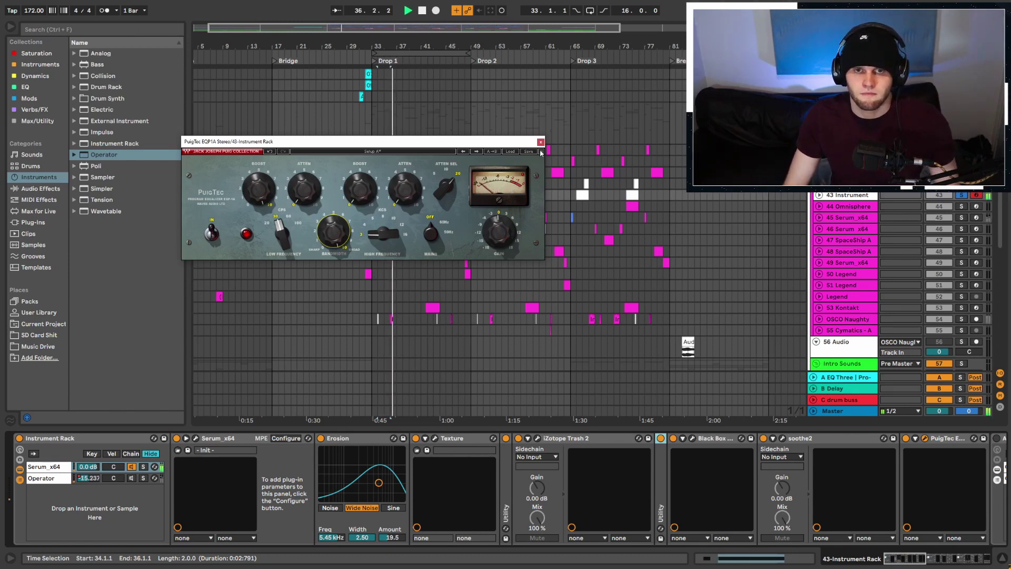
{"action": "key", "text": "space"}
{"action": "left_click", "coordinate": [905, 439]}
{"action": "key", "text": "space"}
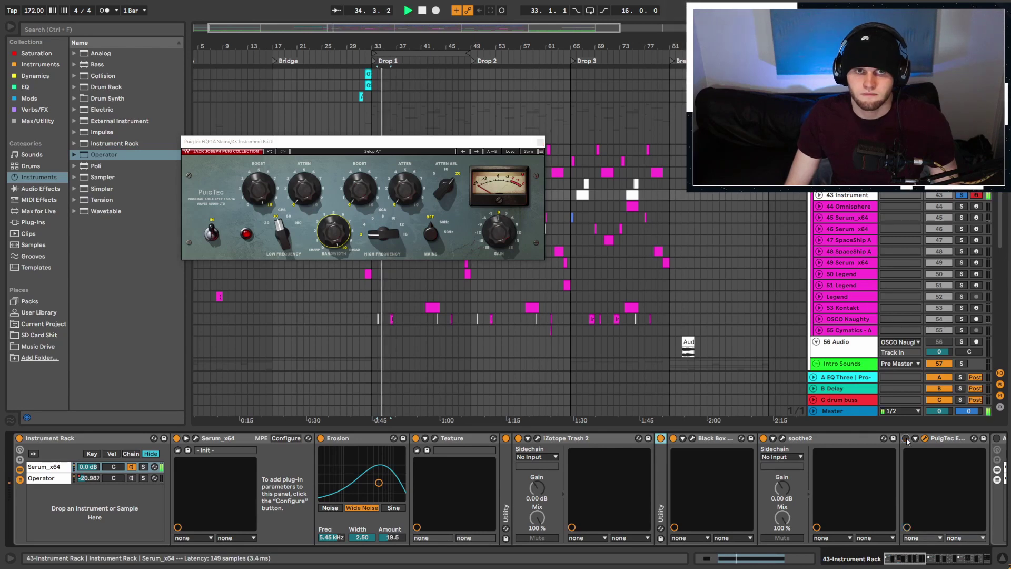
{"action": "key", "text": "space"}
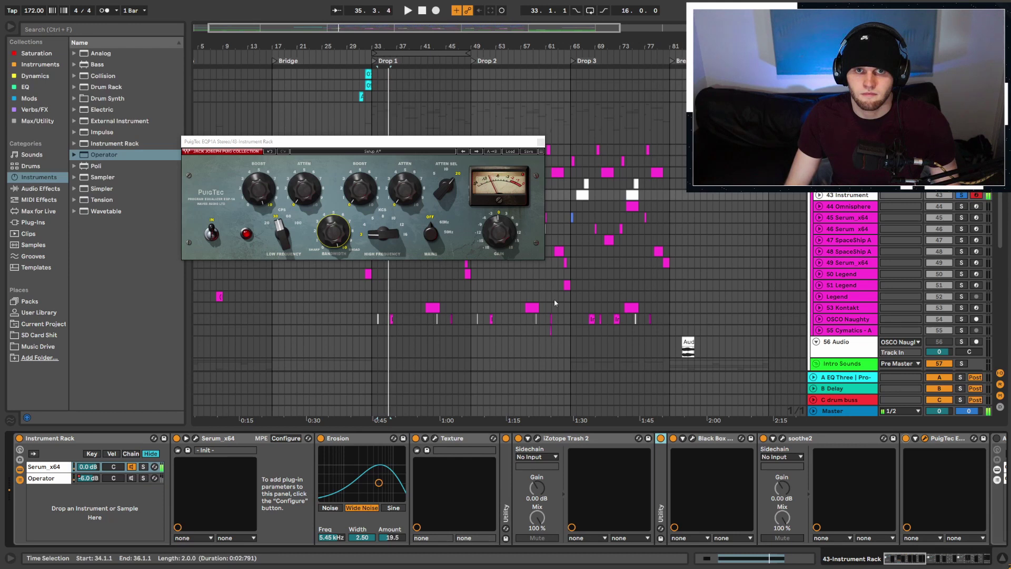
Fine-tune the PuigTec's gain, close its window and show the devices that follow it in the chain.
{"action": "left_click_drag", "start_coordinate": [501, 243], "coordinate": [501, 241]}
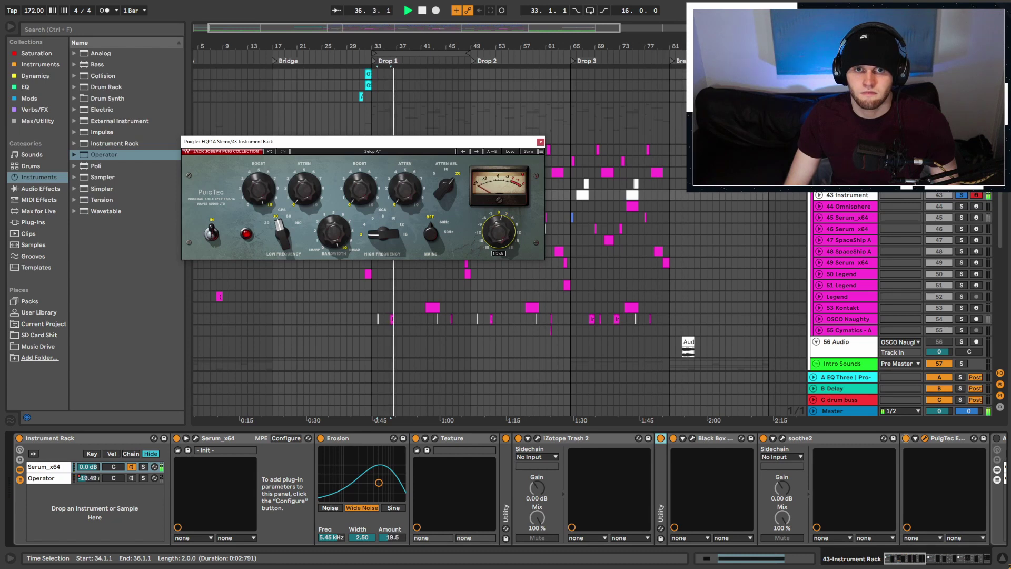
{"action": "left_click", "coordinate": [540, 140]}
{"action": "key", "text": "space"}
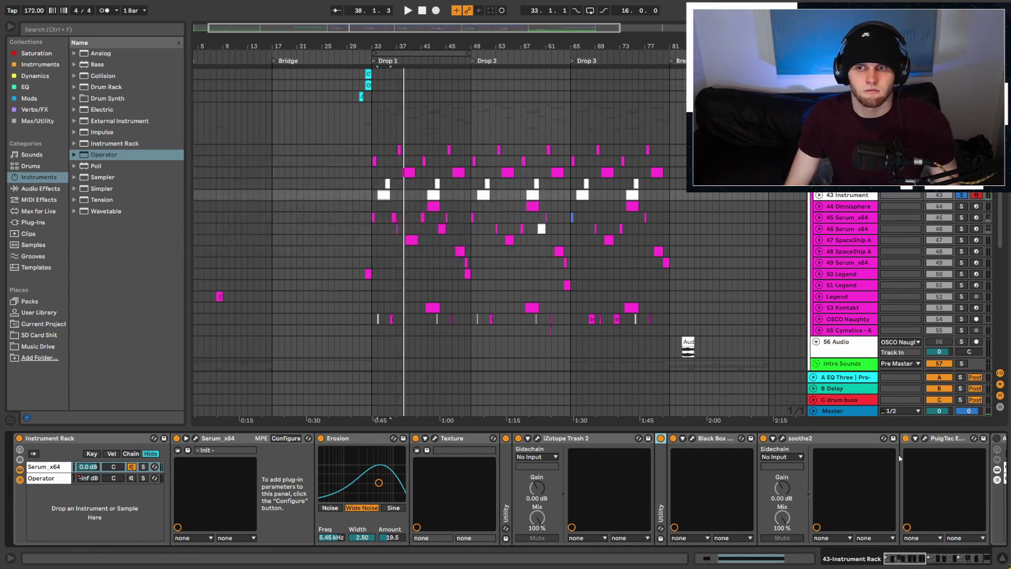
{"action": "scroll", "coordinate": [493, 470], "scroll_direction": "down", "scroll_amount": 5}
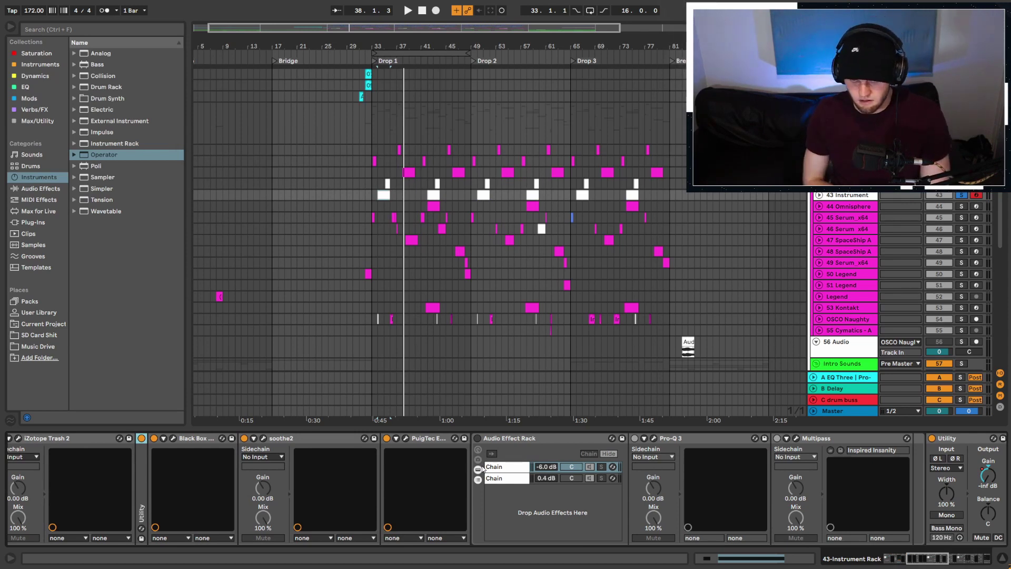
Turn on the Audio Effect Rack after the PuigTec and inspect the Pro-Q 3 filter on each of its two chains.
{"action": "left_click", "coordinate": [477, 438]}
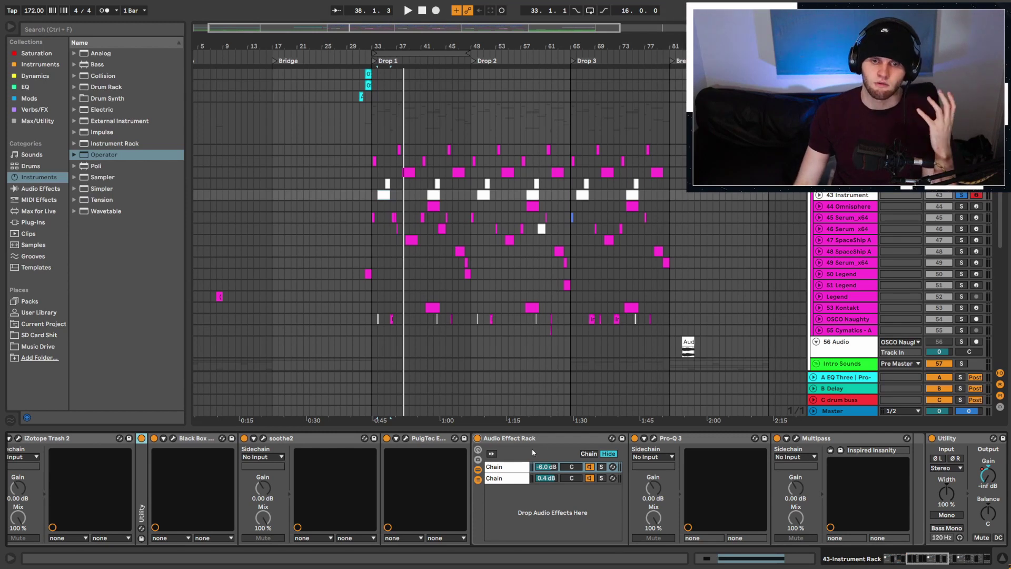
{"action": "left_click", "coordinate": [503, 478]}
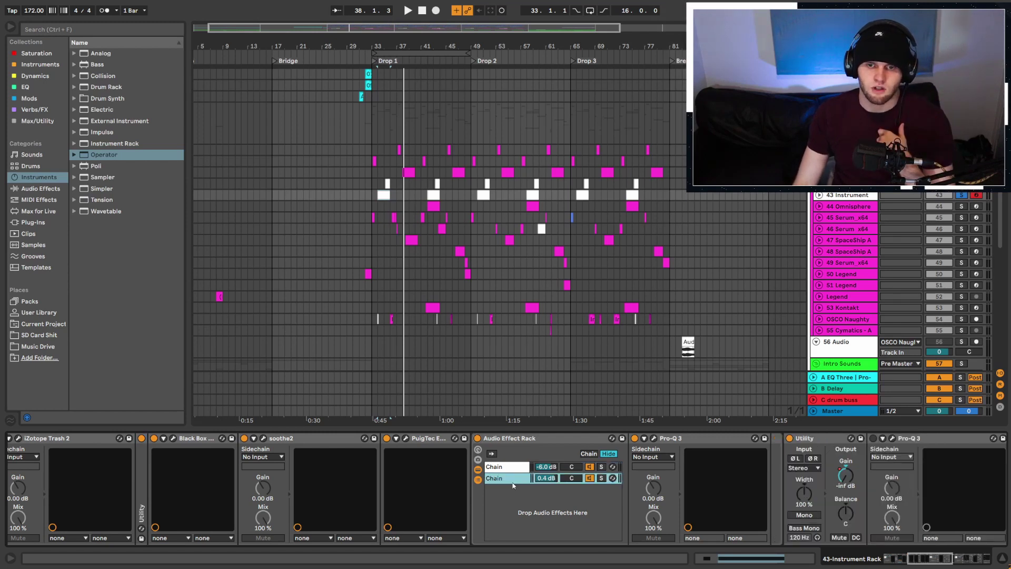
{"action": "left_click", "coordinate": [653, 439]}
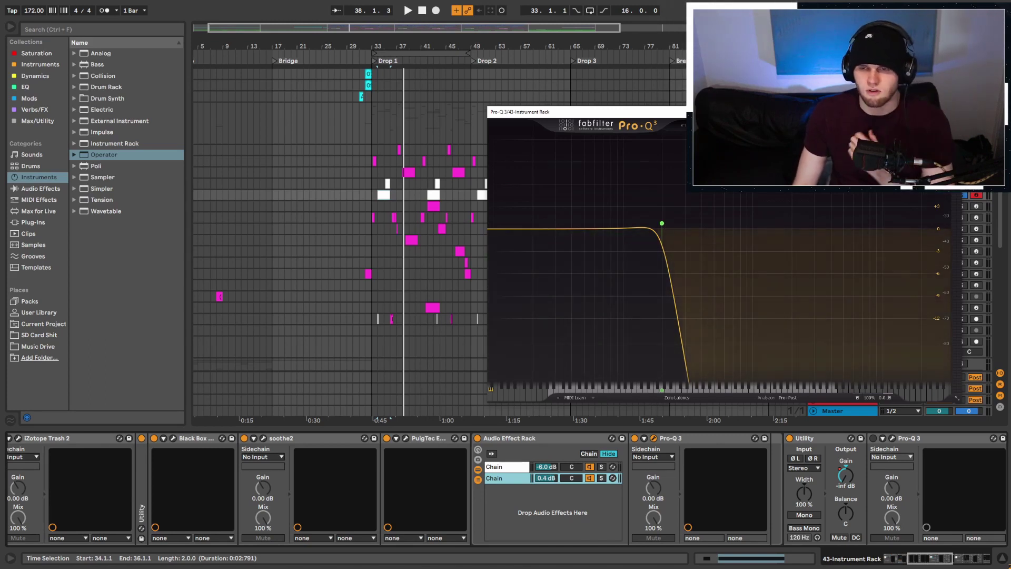
{"action": "left_click", "coordinate": [506, 467]}
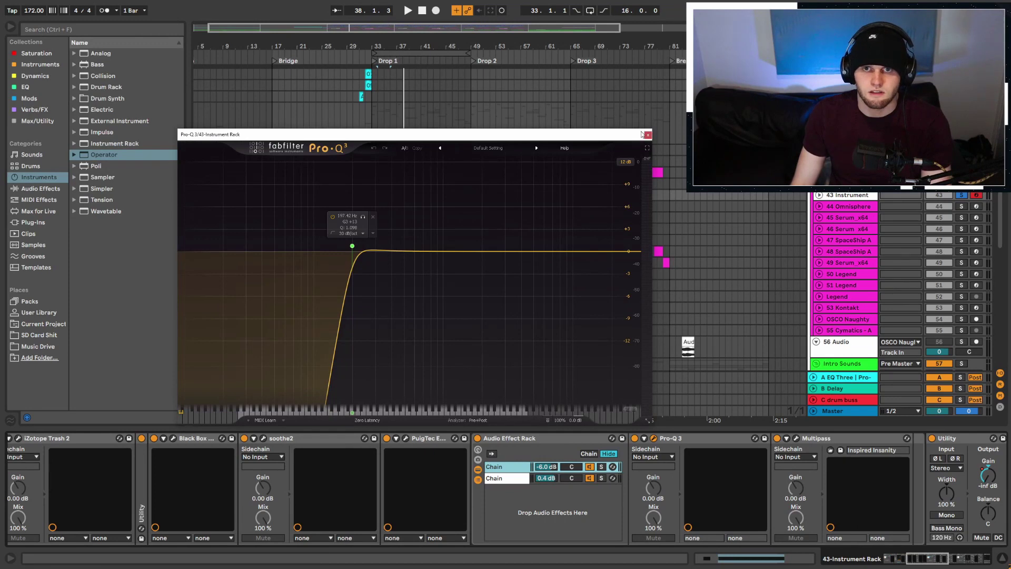
{"action": "left_click", "coordinate": [647, 135]}
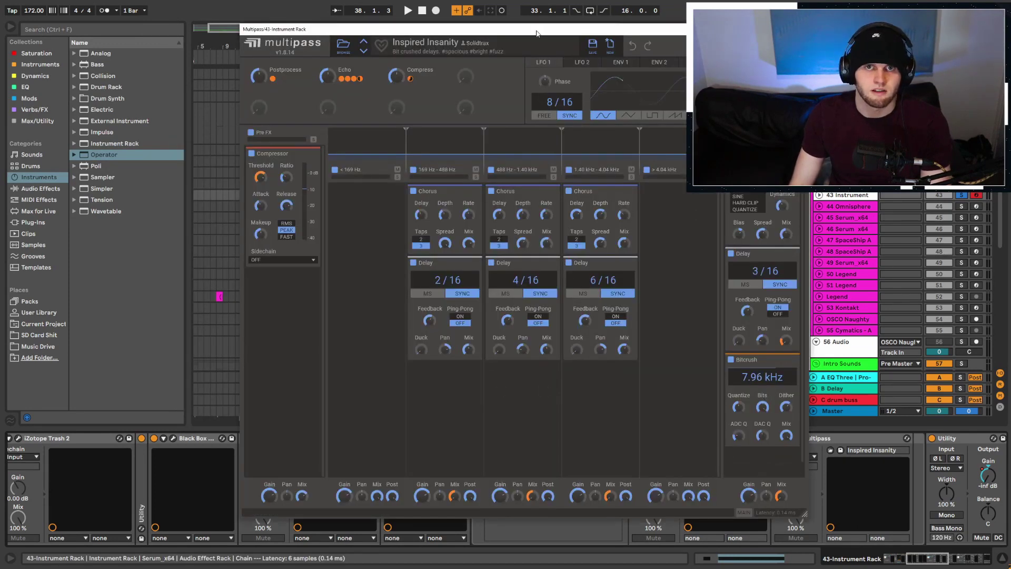
View the Multipass settings and find the Inspired Insanity preset in its Reverberating folder.
{"action": "left_click_drag", "start_coordinate": [536, 34], "coordinate": [378, 41]}
{"action": "left_click", "coordinate": [184, 52]}
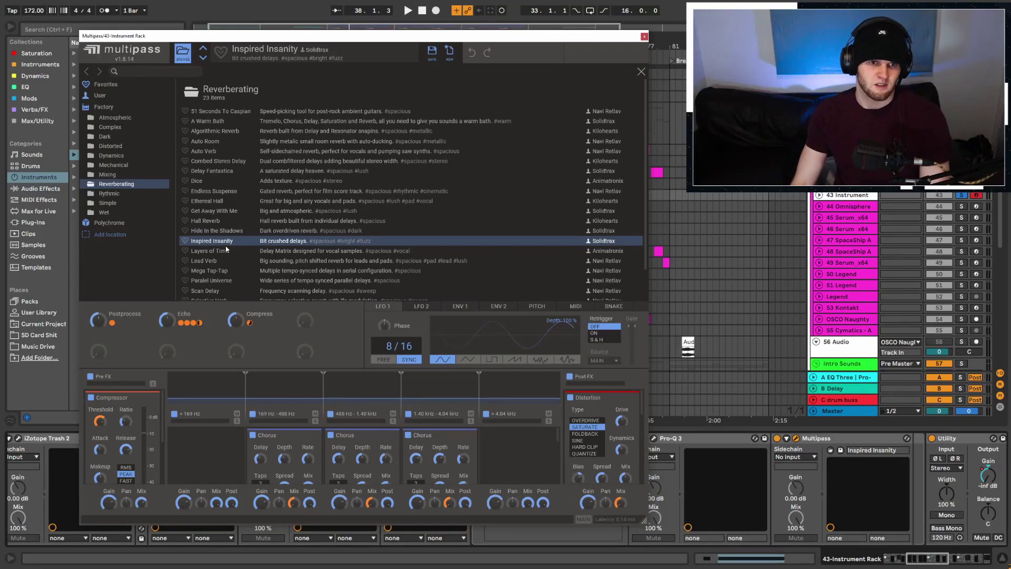
{"action": "left_click", "coordinate": [641, 71]}
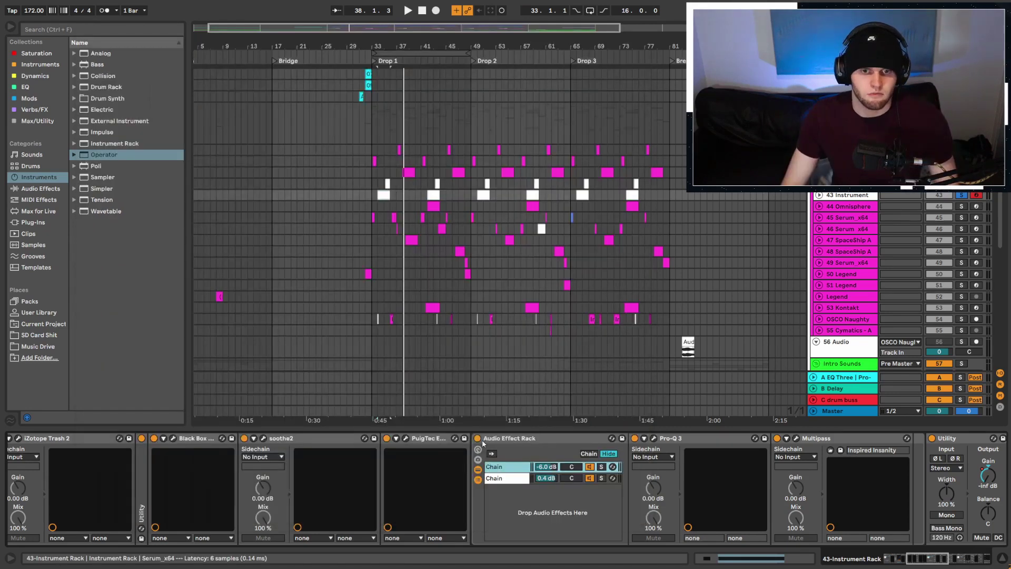
Audition the bass with the Multipass rack bypassed and re-enabled.
{"action": "left_click", "coordinate": [479, 440]}
{"action": "key", "text": "space"}
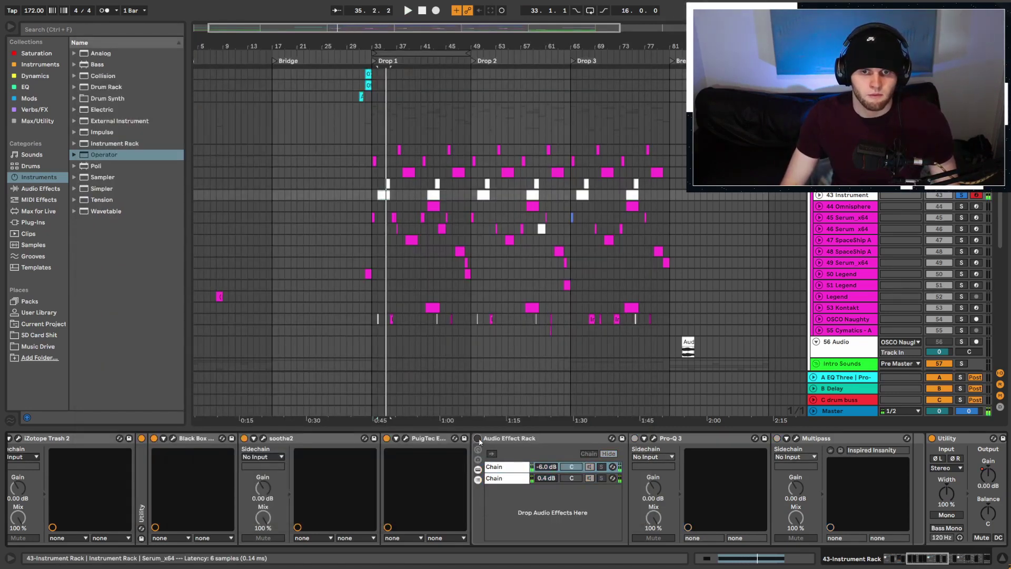
{"action": "left_click", "coordinate": [478, 438]}
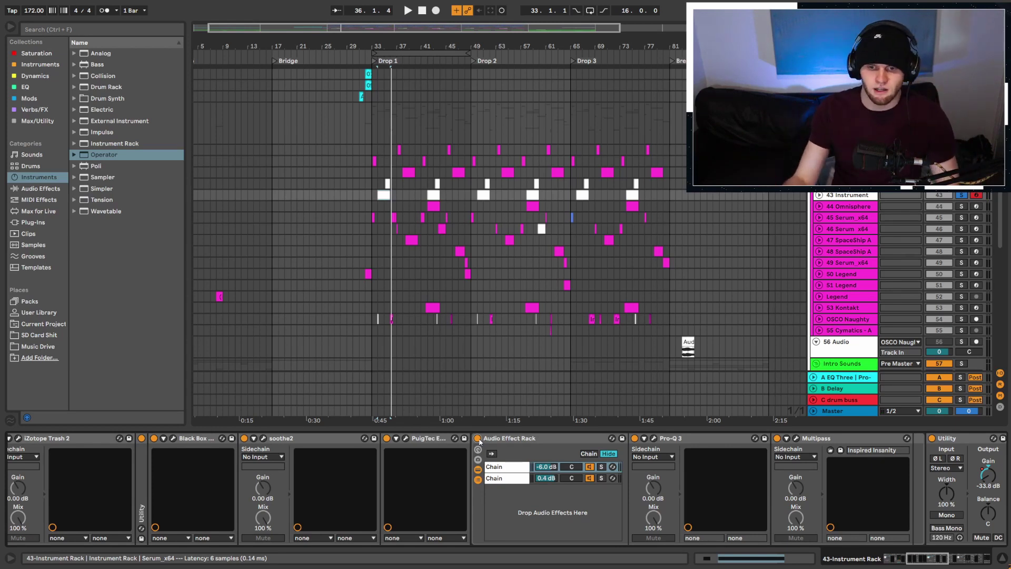
Turn on the Pro-Q 3 after the Utility, show its notch curve, and recheck the Bitcrush module in Multipass.
{"action": "mouse_move", "coordinate": [925, 559]}
{"action": "left_mouse_down"}
{"action": "mouse_move", "coordinate": [935, 560]}
{"action": "mouse_move", "coordinate": [912, 560]}
{"action": "left_mouse_up"}
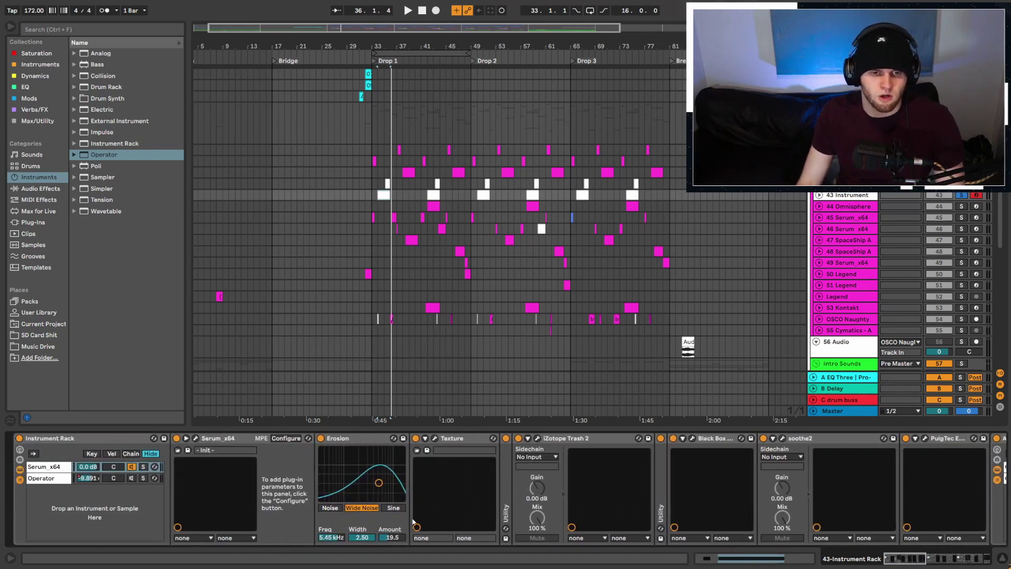
{"action": "left_click_drag", "start_coordinate": [897, 563], "coordinate": [946, 560]}
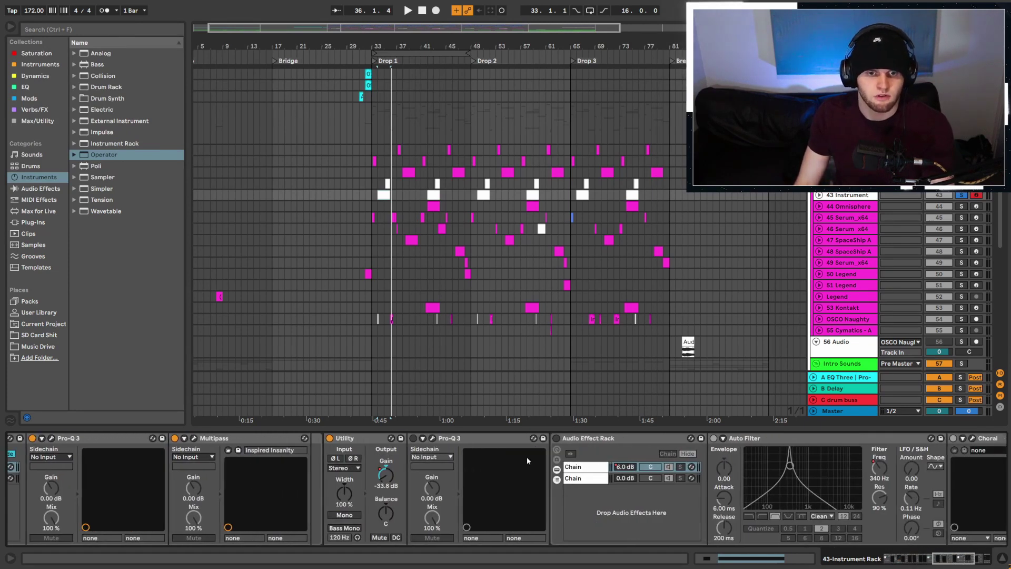
{"action": "left_click", "coordinate": [432, 439]}
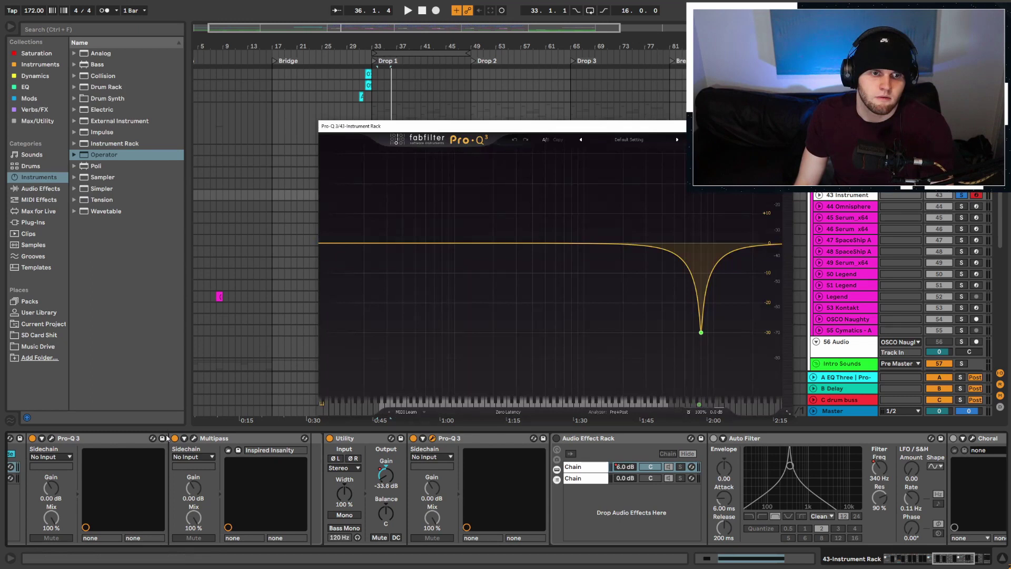
{"action": "left_click", "coordinate": [194, 438]}
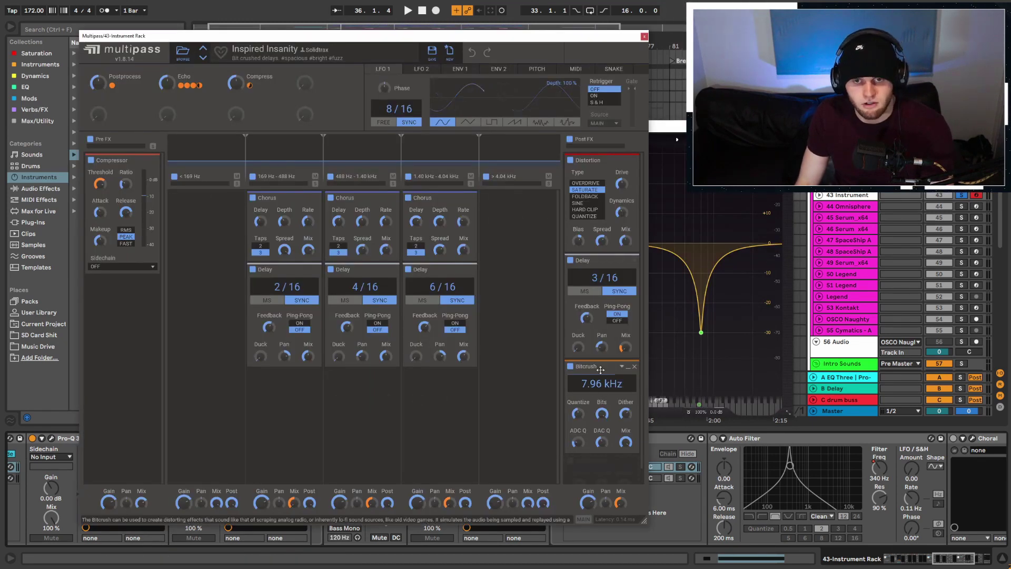
{"action": "left_click", "coordinate": [644, 37]}
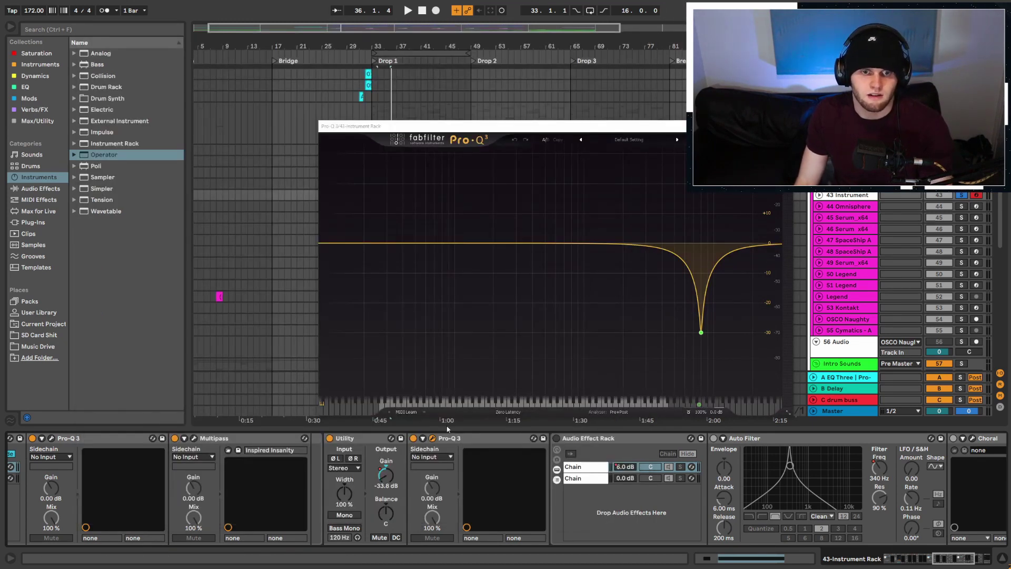
Audition the bass through the Pro-Q 3 notch and close the equalizer window.
{"action": "mouse_move", "coordinate": [702, 335]}
{"action": "key", "text": "space"}
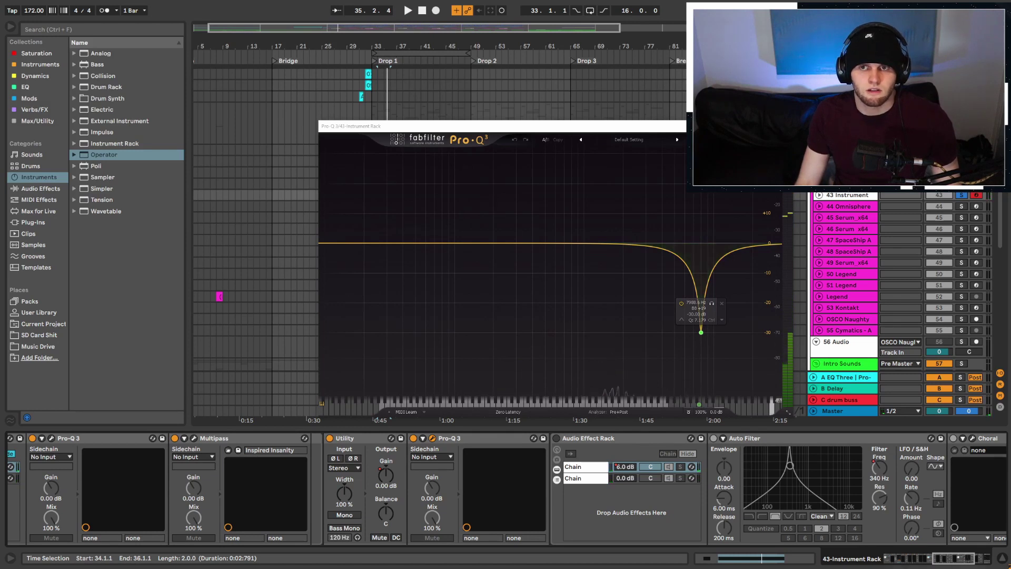
{"action": "left_click", "coordinate": [785, 126]}
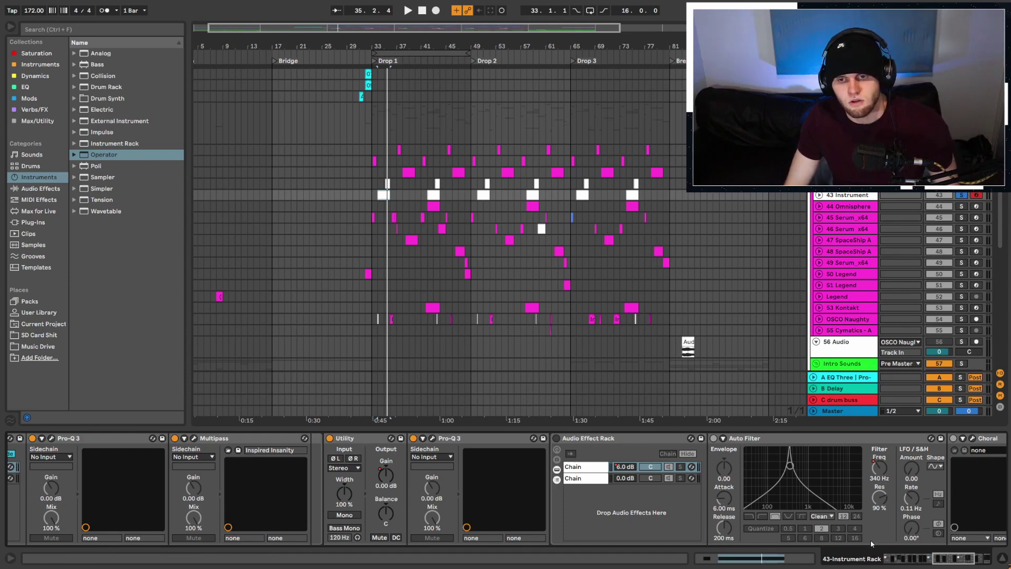
Turn on the Audio Effect Rack after the Pro-Q 3 and inspect the Auto Filter devices on both chains.
{"action": "left_click", "coordinate": [972, 556]}
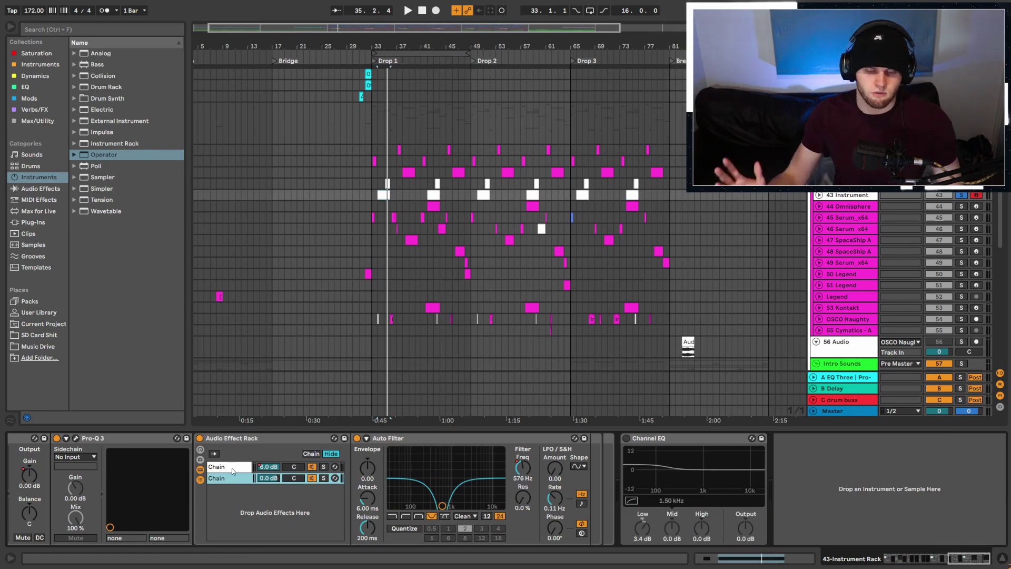
{"action": "left_click", "coordinate": [233, 469]}
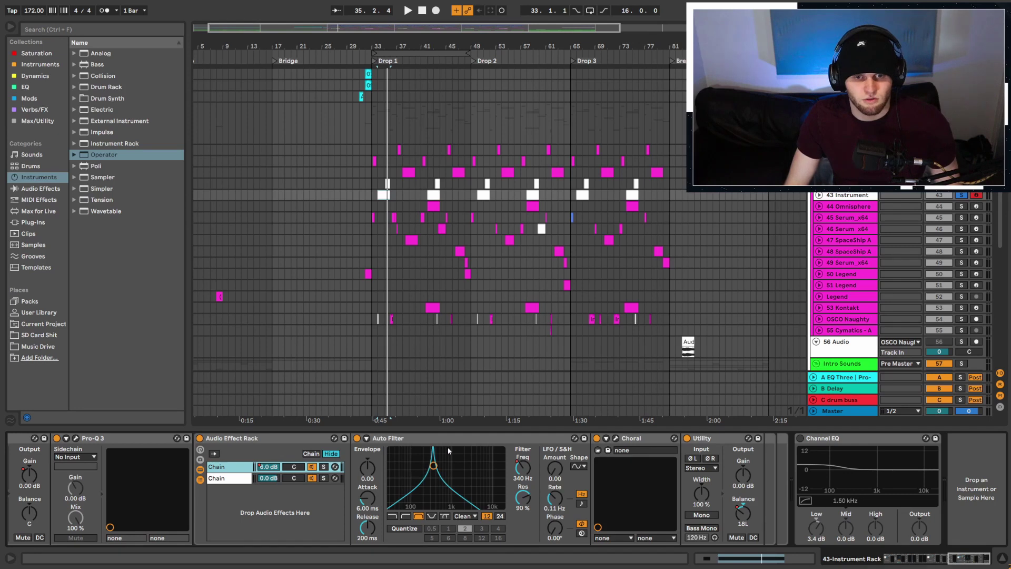
{"action": "left_click", "coordinate": [224, 478]}
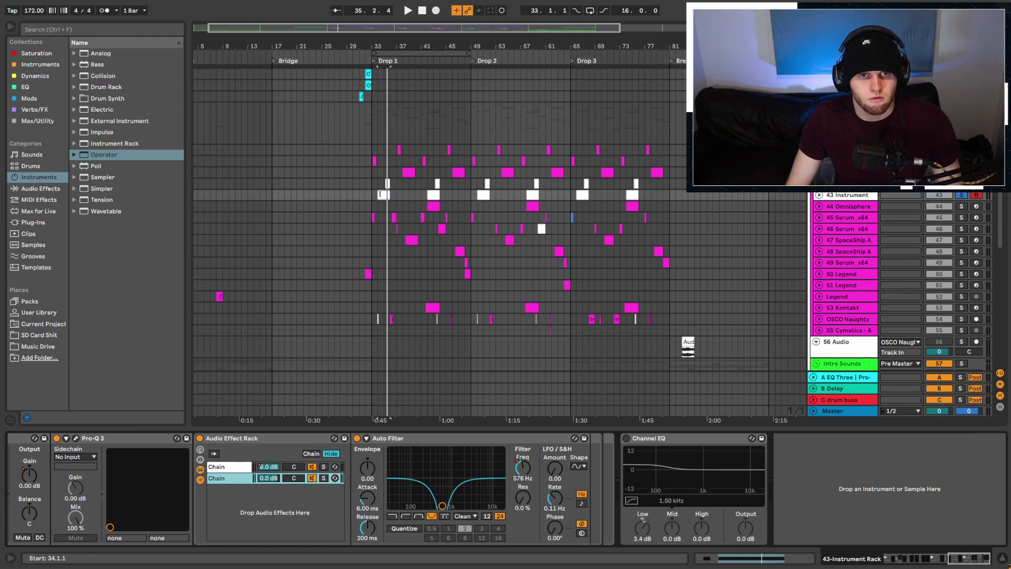
Select the first bass clip of Drop 1 on track 43 and compare it with the Auto Filter rack on and bypassed.
{"action": "left_click", "coordinate": [379, 184]}
{"action": "left_click", "coordinate": [379, 195]}
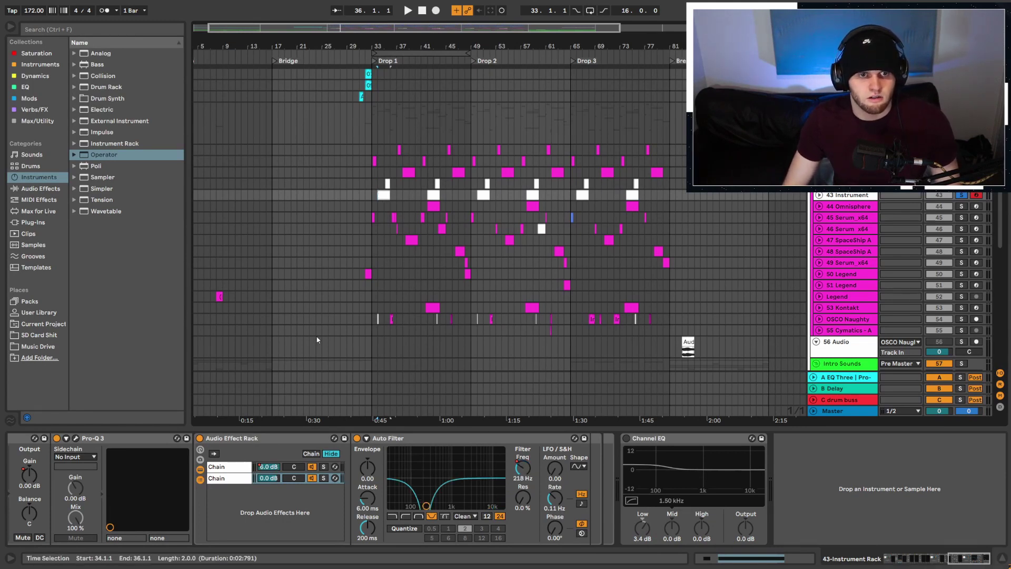
{"action": "key", "text": "space"}
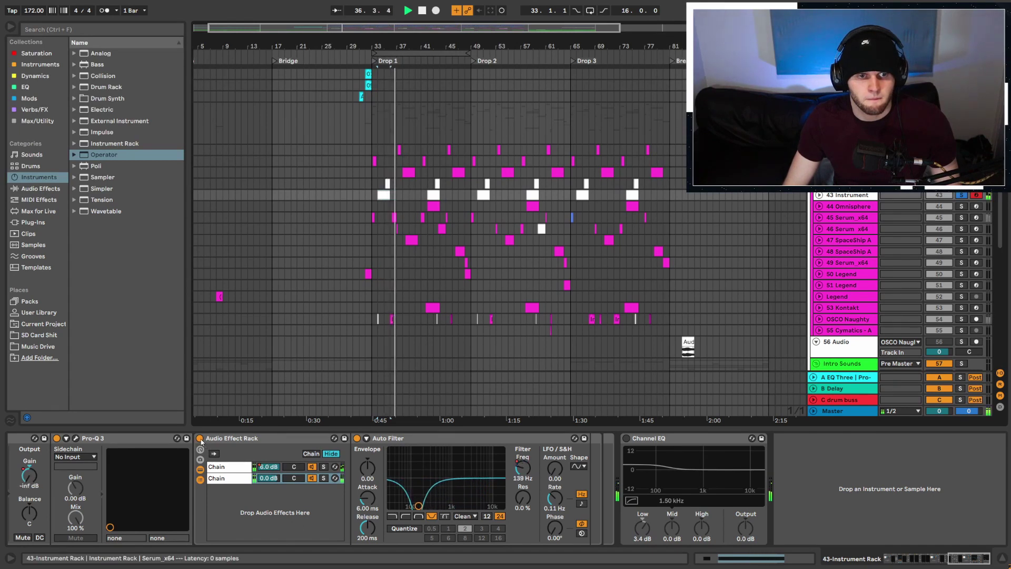
{"action": "left_click", "coordinate": [200, 438]}
{"action": "key", "text": "space"}
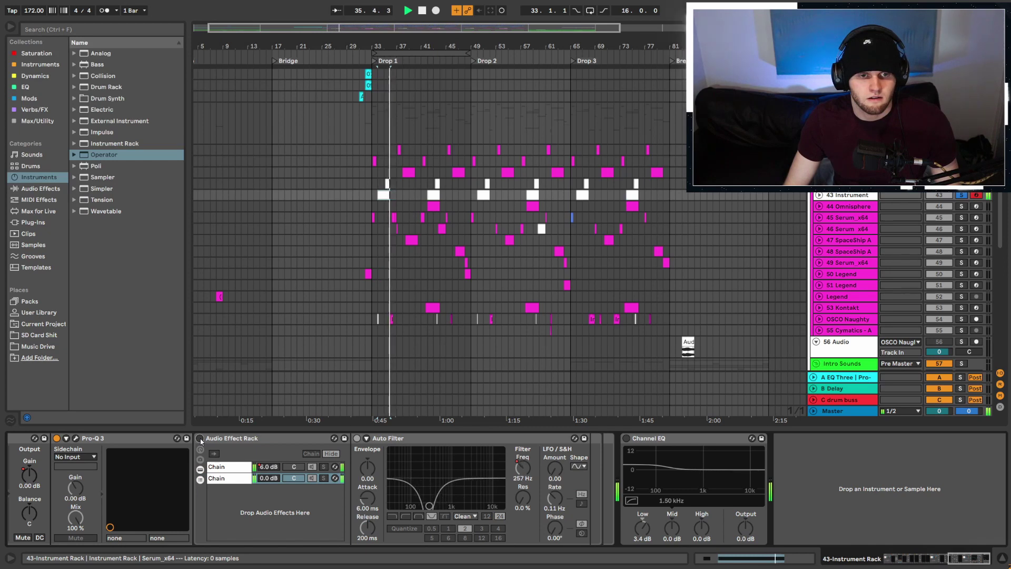
{"action": "key", "text": "space"}
Turn on the Channel EQ at the end of the chain and audition the fully processed bass.
{"action": "key", "text": "space"}
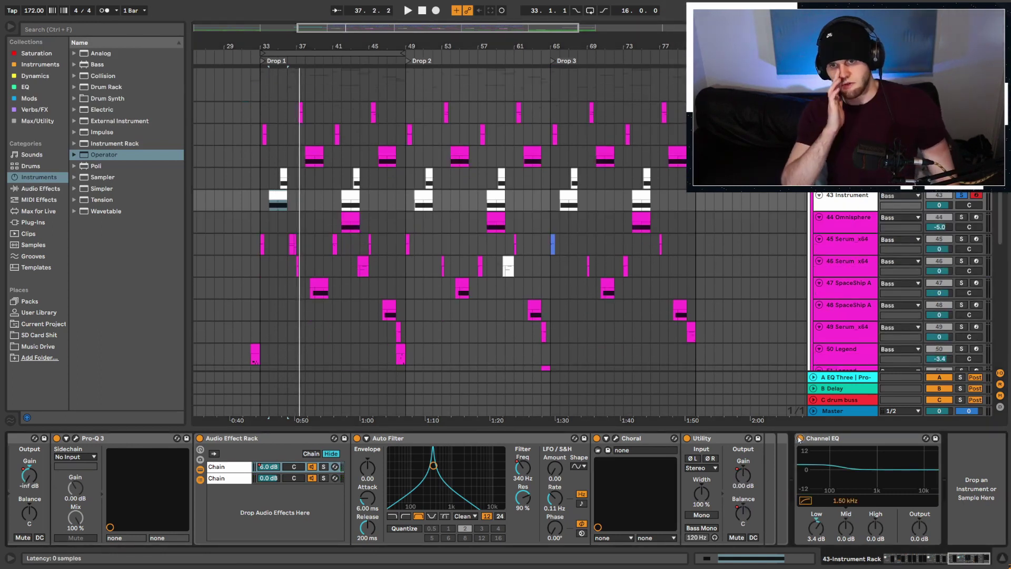
{"action": "key", "text": "space"}
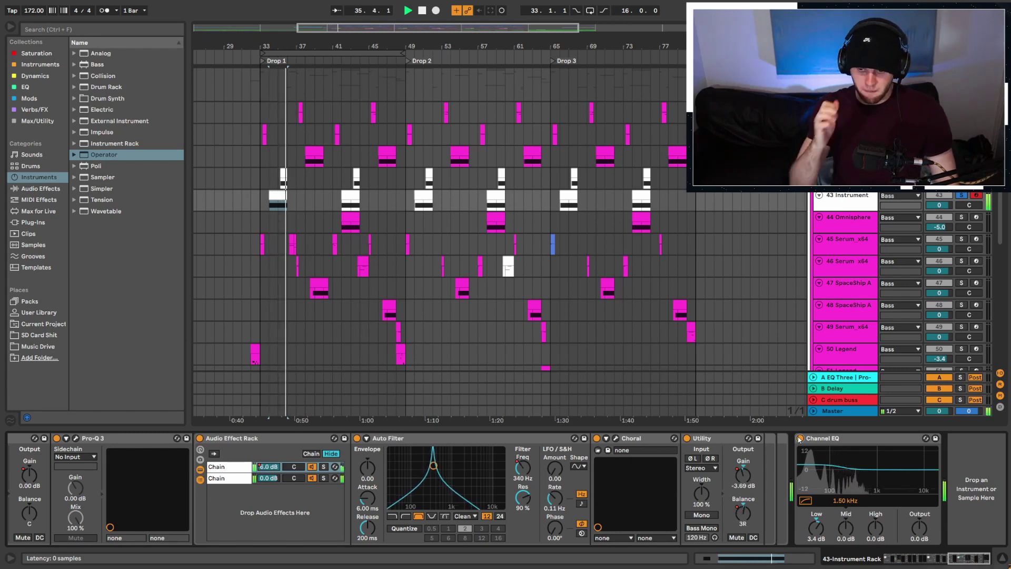
{"action": "key", "text": "space"}
Activate the Operator chain in the Instrument Rack and compare the selected bass clip without and with that layer.
{"action": "left_click", "coordinate": [45, 480]}
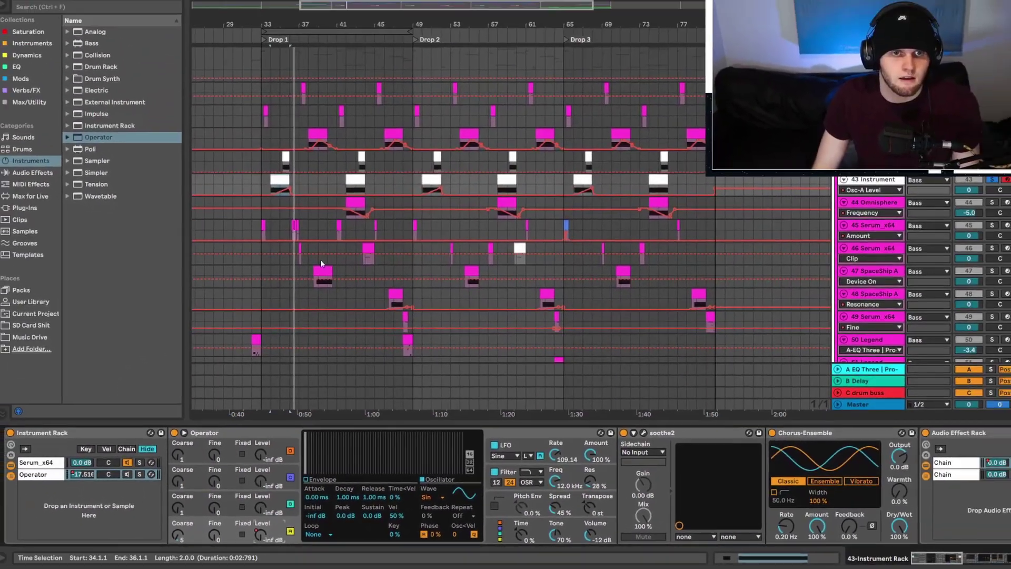
{"action": "key", "text": "z"}
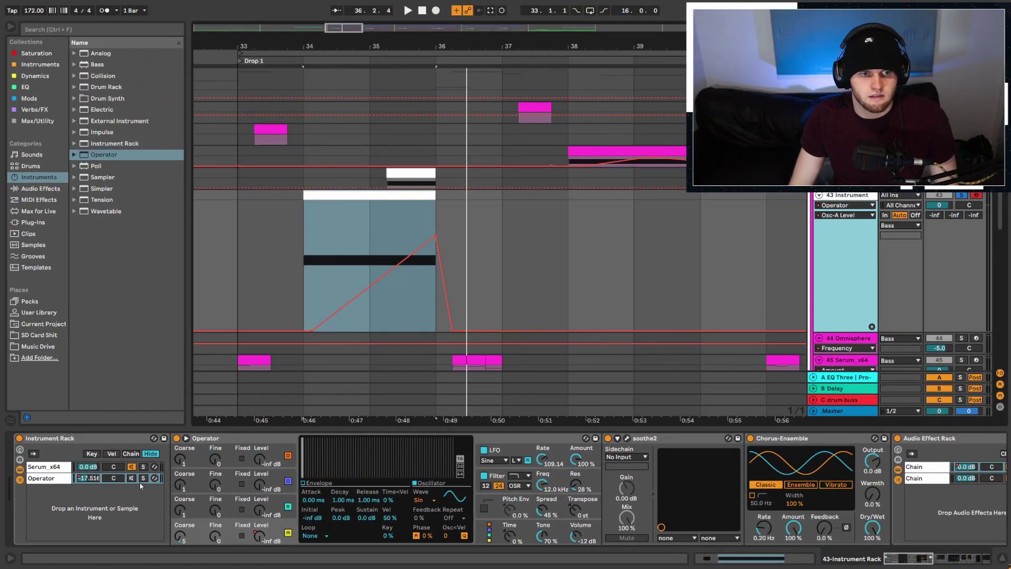
{"action": "left_click", "coordinate": [132, 478]}
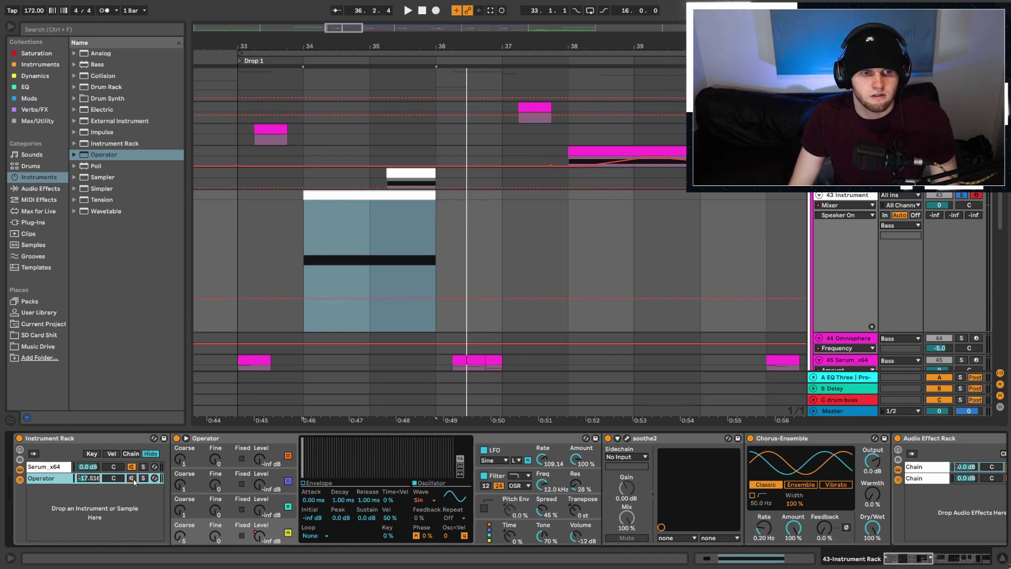
{"action": "key", "text": "space"}
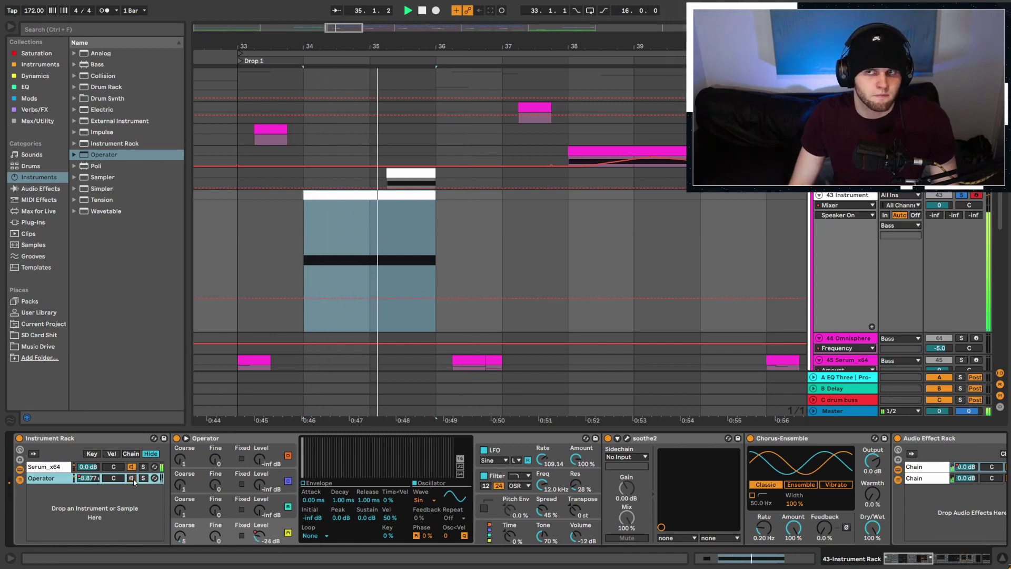
{"action": "key", "text": "space"}
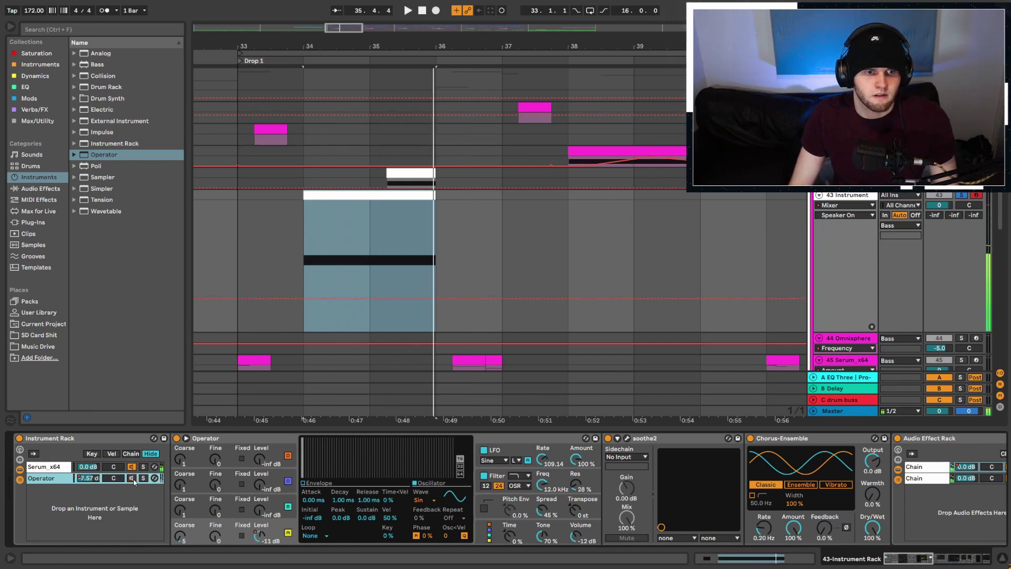
{"action": "key", "text": "space"}
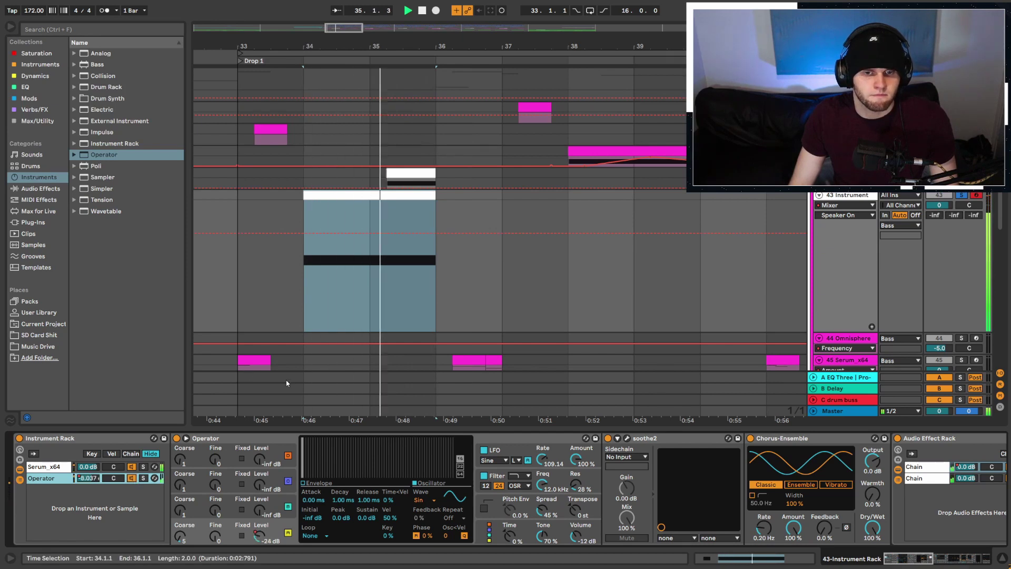
{"action": "key", "text": "space"}
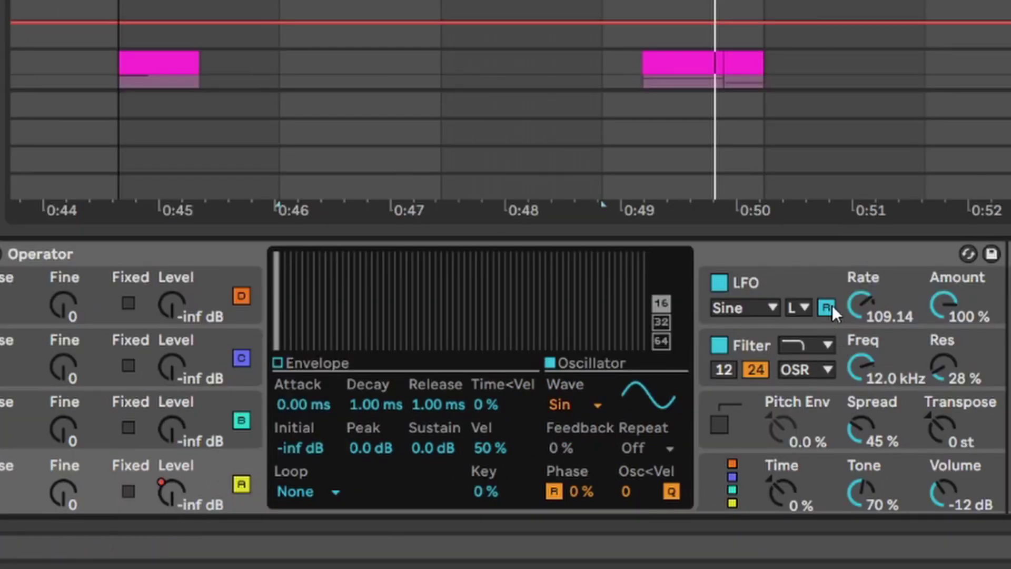
Review Operator's LFO settings, including its rate, Low range, oscillator destinations and Vol as Destination B.
{"action": "left_click", "coordinate": [796, 278]}
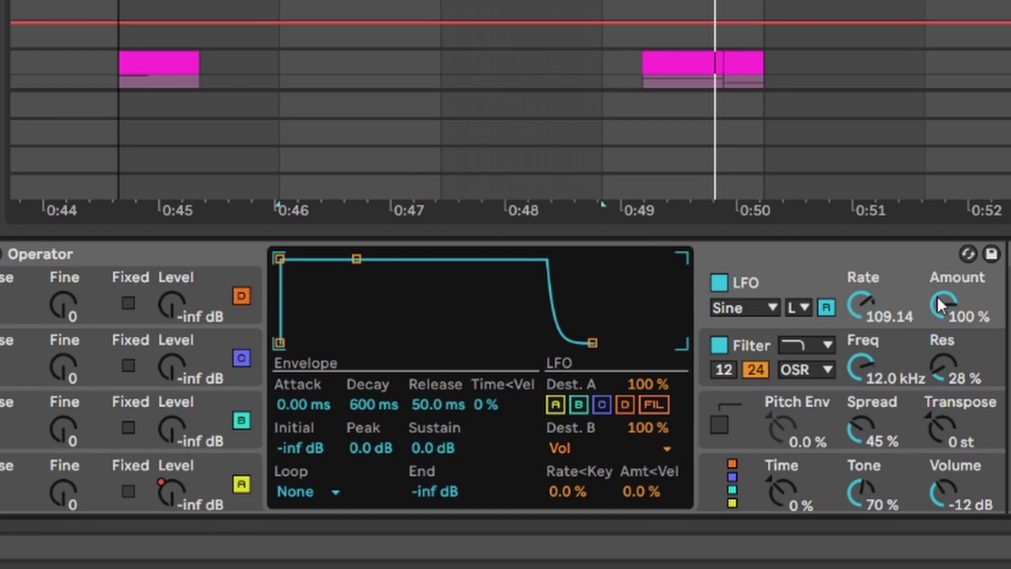
{"action": "left_click", "coordinate": [863, 305]}
{"action": "left_click", "coordinate": [798, 308]}
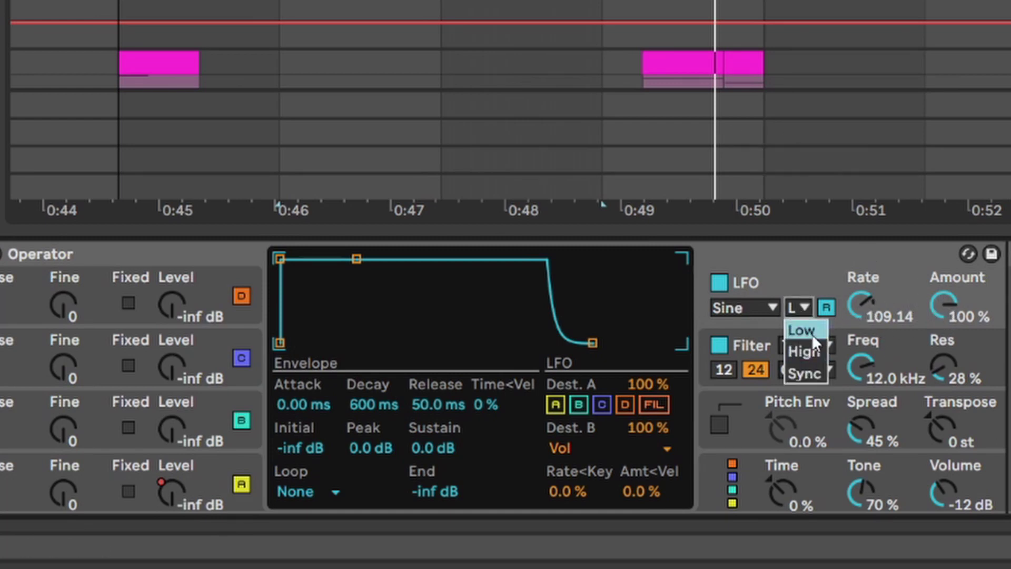
{"action": "left_click", "coordinate": [811, 331]}
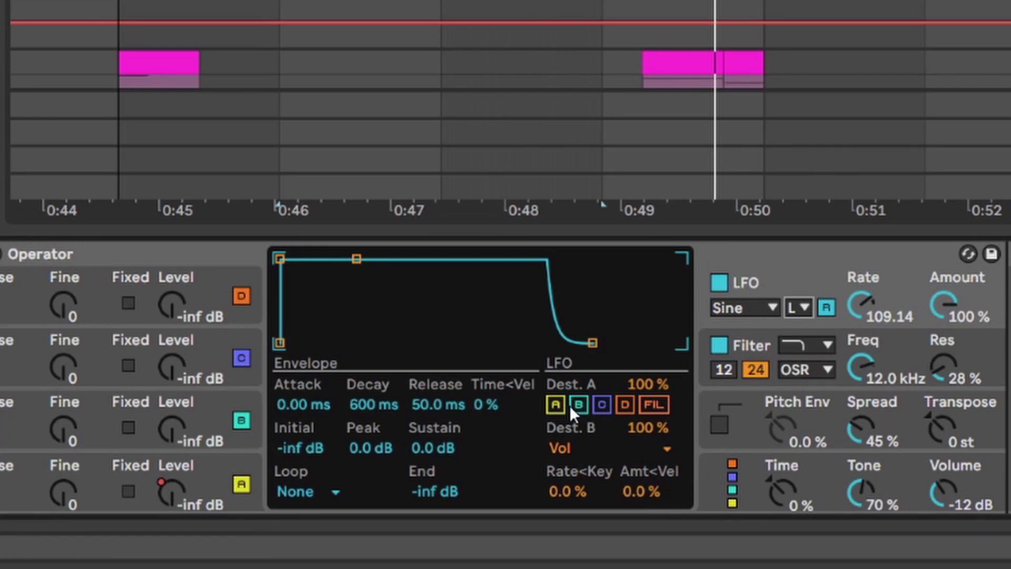
{"action": "left_click", "coordinate": [622, 406]}
{"action": "left_click", "coordinate": [554, 456]}
{"action": "left_click", "coordinate": [602, 369]}
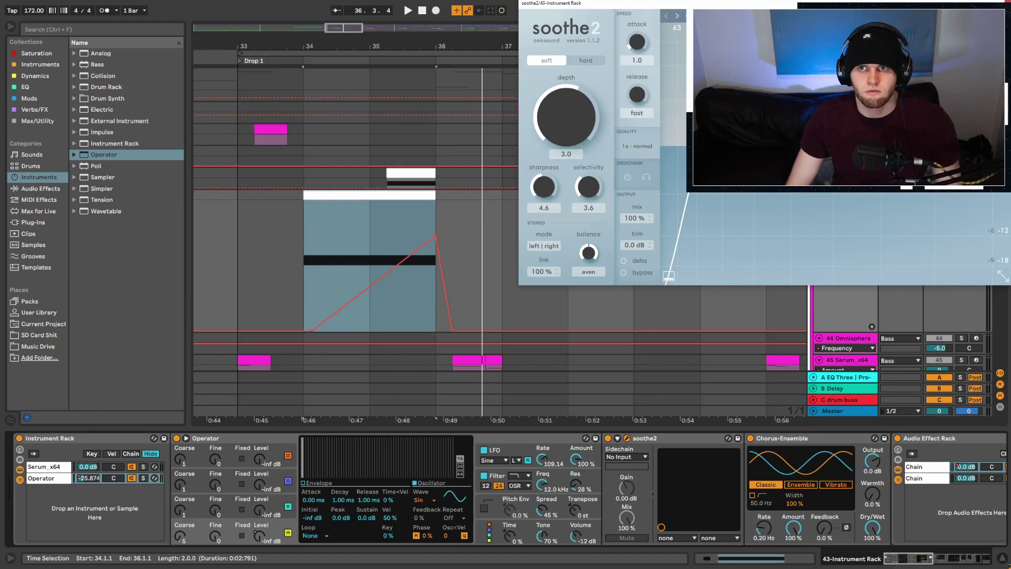
Audition the selected bass clip with the first soothe2's reduction curve in view, and close the plugin window.
{"action": "left_click", "coordinate": [898, 98]}
{"action": "key", "text": "space"}
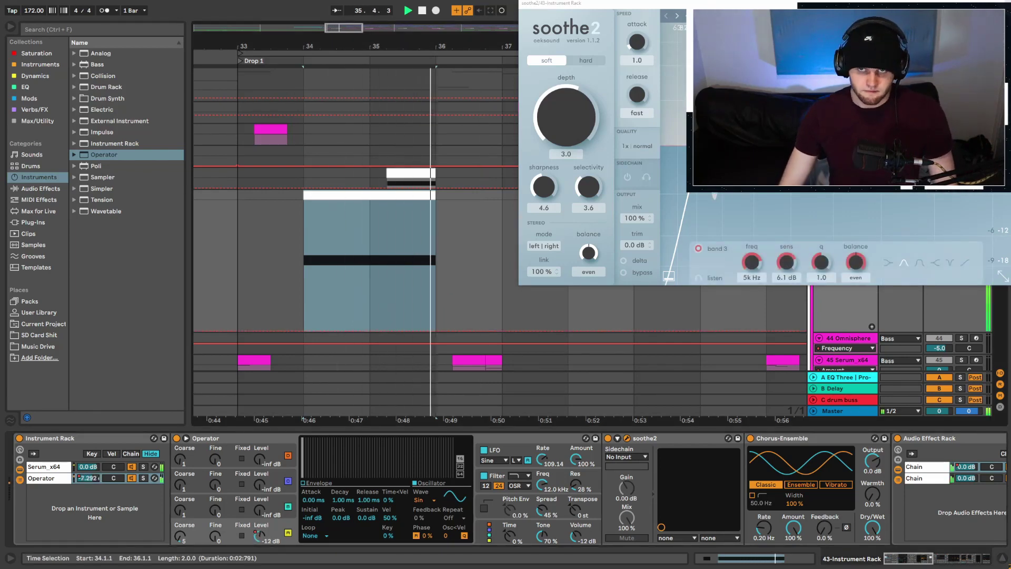
{"action": "key", "text": "space"}
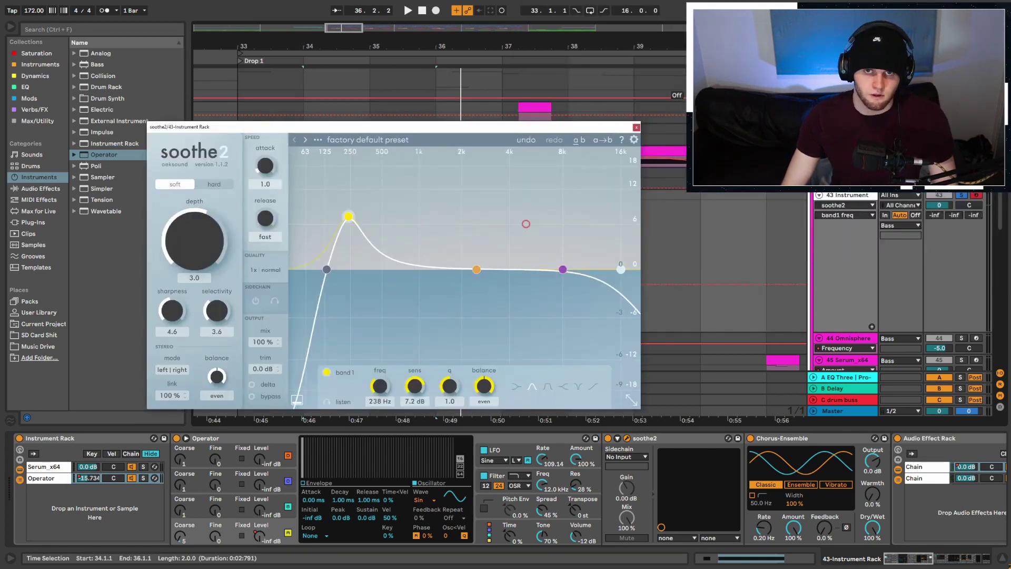
{"action": "left_click", "coordinate": [636, 127]}
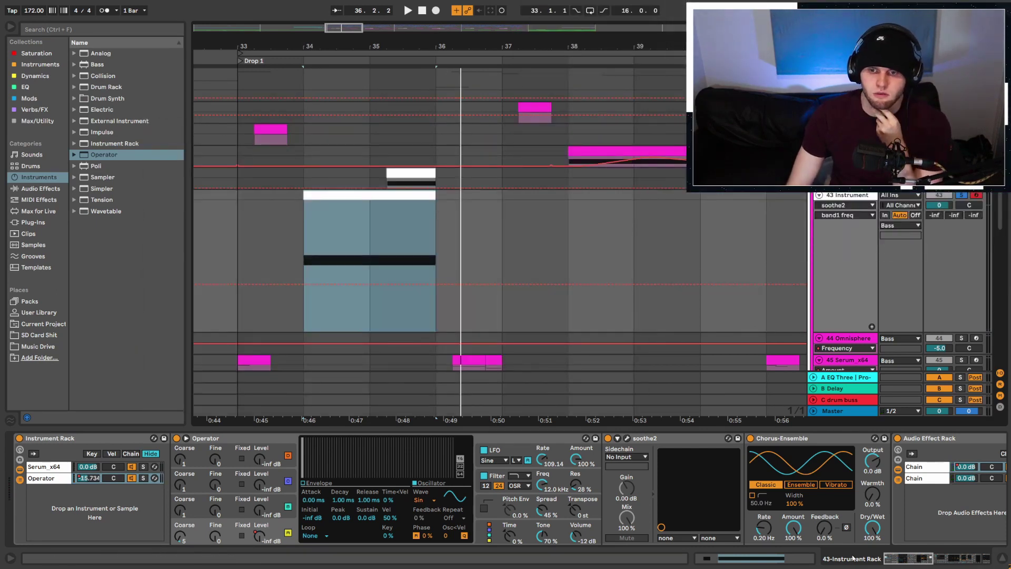
Review the Chorus-Ensemble's Rate and Amount settings in the Operator chain.
{"action": "left_click", "coordinate": [925, 559]}
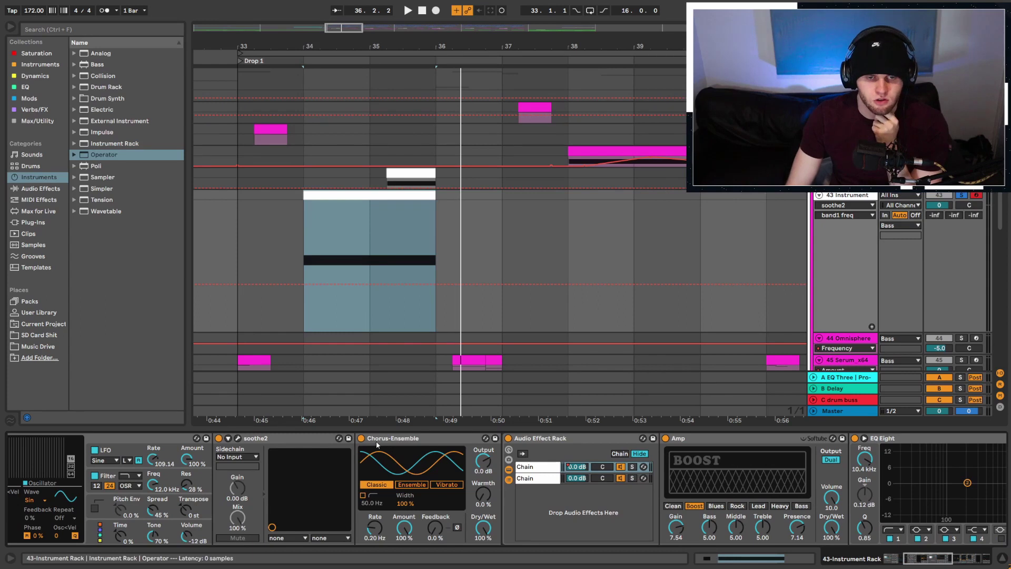
{"action": "left_click", "coordinate": [374, 528]}
{"action": "left_click", "coordinate": [413, 534]}
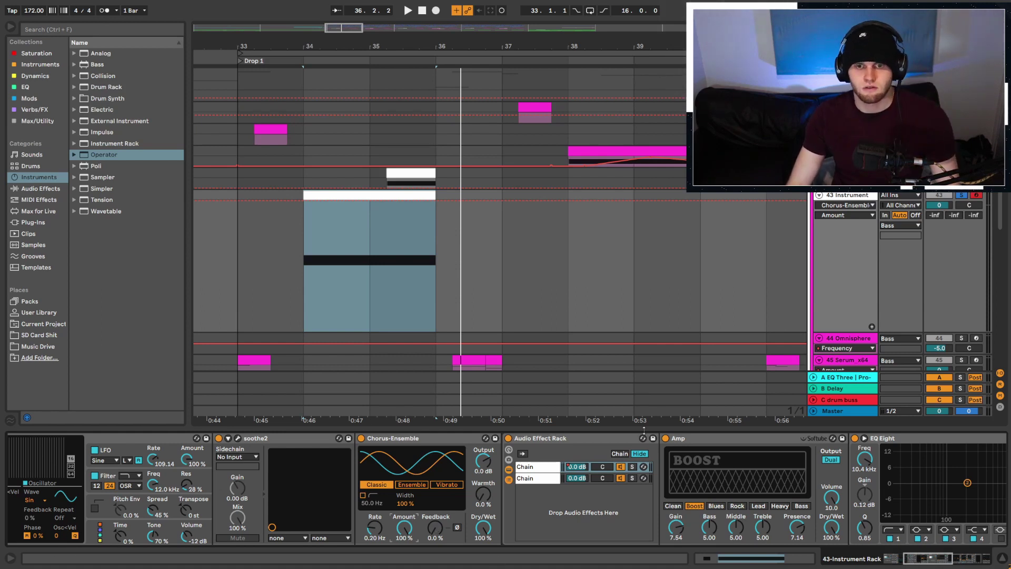
Turn off the Audio Effect Rack, Chorus-Ensemble and soothe2 in the Operator chain, and audition that layer soloed and dry.
{"action": "left_click", "coordinate": [508, 439]}
{"action": "left_click", "coordinate": [970, 558]}
{"action": "left_click", "coordinate": [902, 558]}
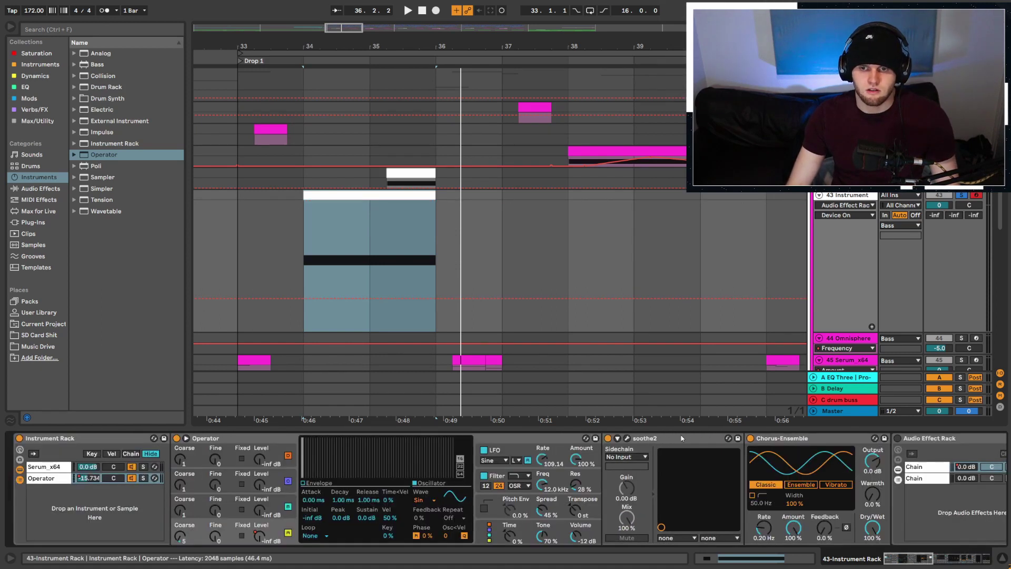
{"action": "left_click", "coordinate": [608, 439]}
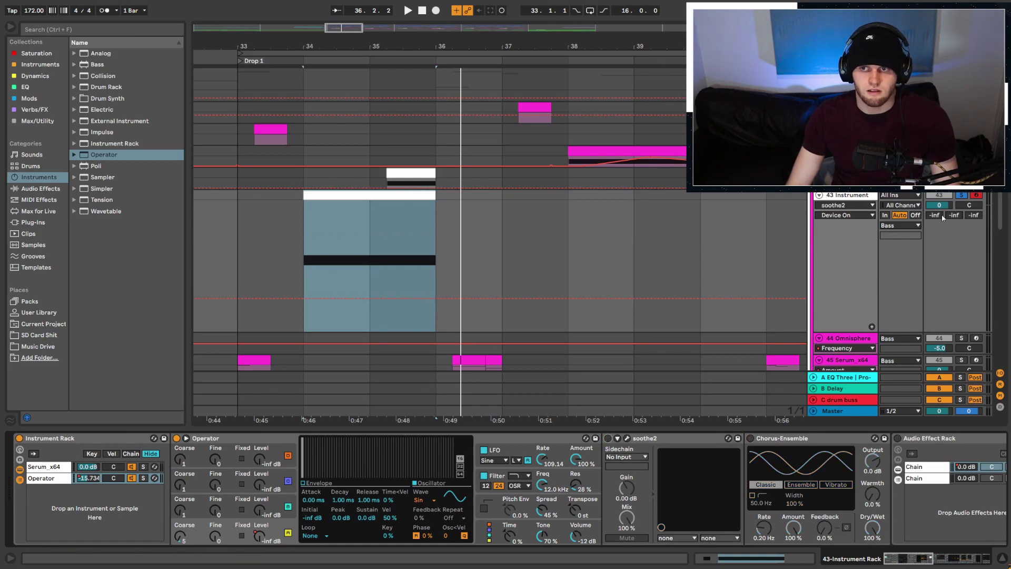
{"action": "key", "text": "space"}
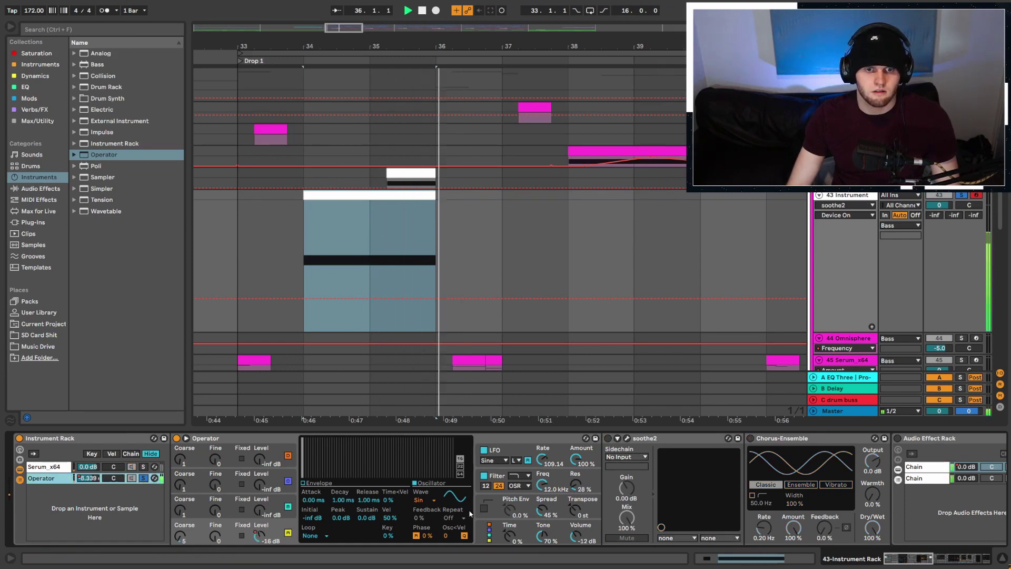
{"action": "key", "text": "space"}
Examine Operator's filter section, including its frequency, resonance and circuit type.
{"action": "left_click", "coordinate": [560, 475]}
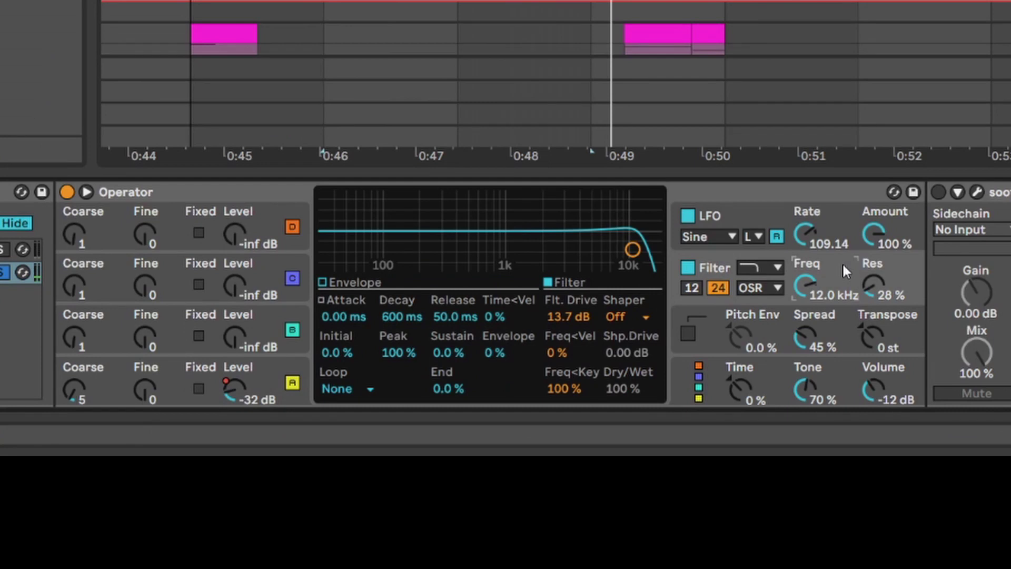
{"action": "left_click", "coordinate": [767, 285]}
{"action": "left_click", "coordinate": [766, 285]}
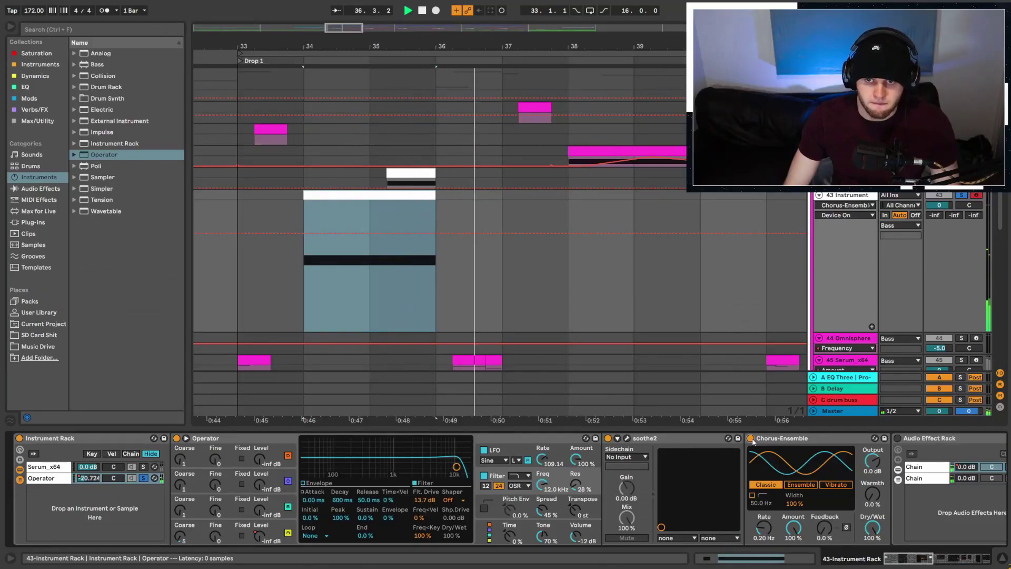
Turn the Chorus-Ensemble and Audio Effect Rack back on and audition the soloed Operator layer through them.
{"action": "left_click", "coordinate": [754, 441]}
{"action": "left_click", "coordinate": [951, 562]}
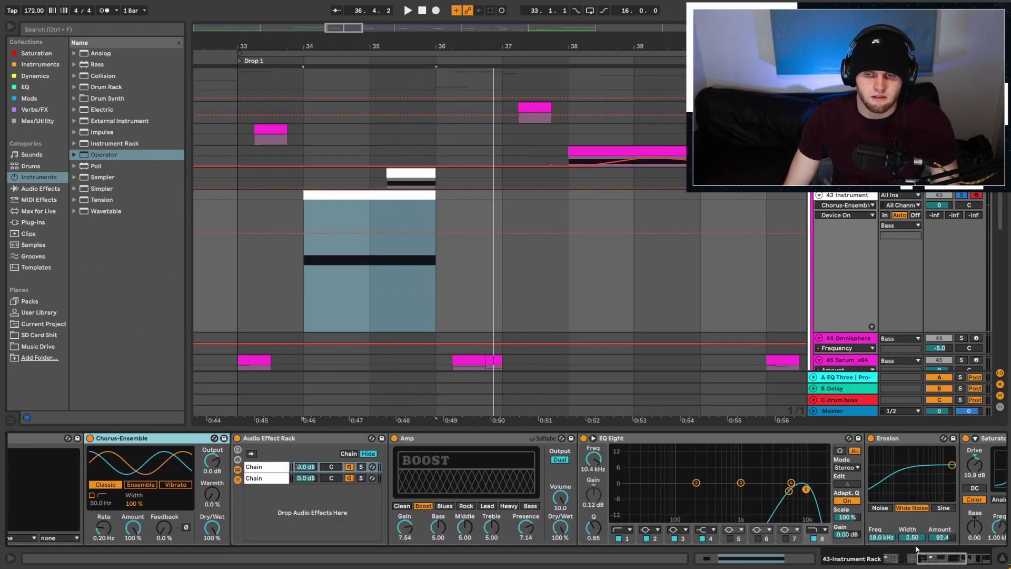
{"action": "left_click", "coordinate": [403, 194]}
{"action": "key", "text": "space"}
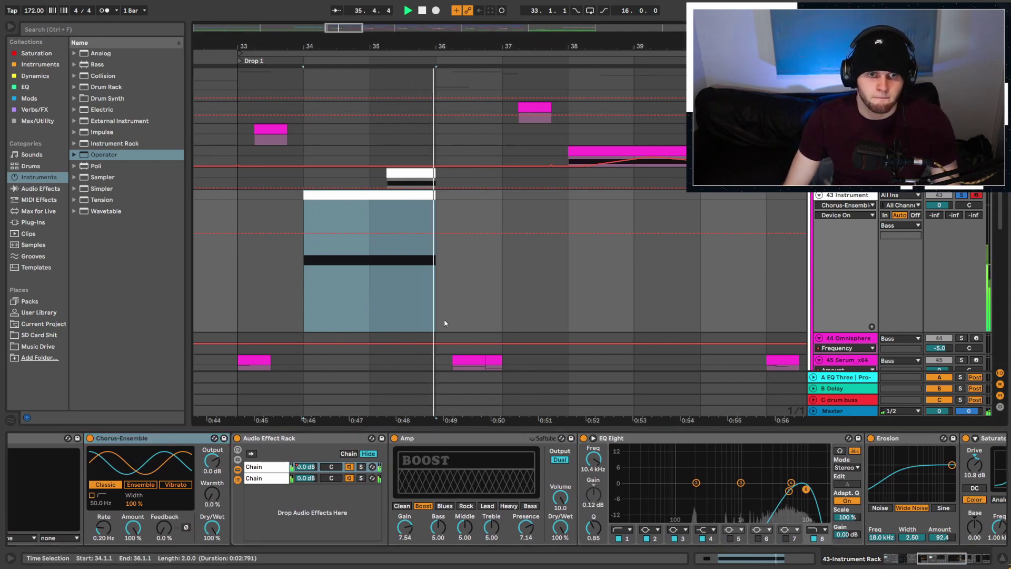
Examine both chains of the Operator layer's Audio Effect Rack, including the Amp, EQ Eight, Erosion and Saturator.
{"action": "left_click", "coordinate": [434, 437]}
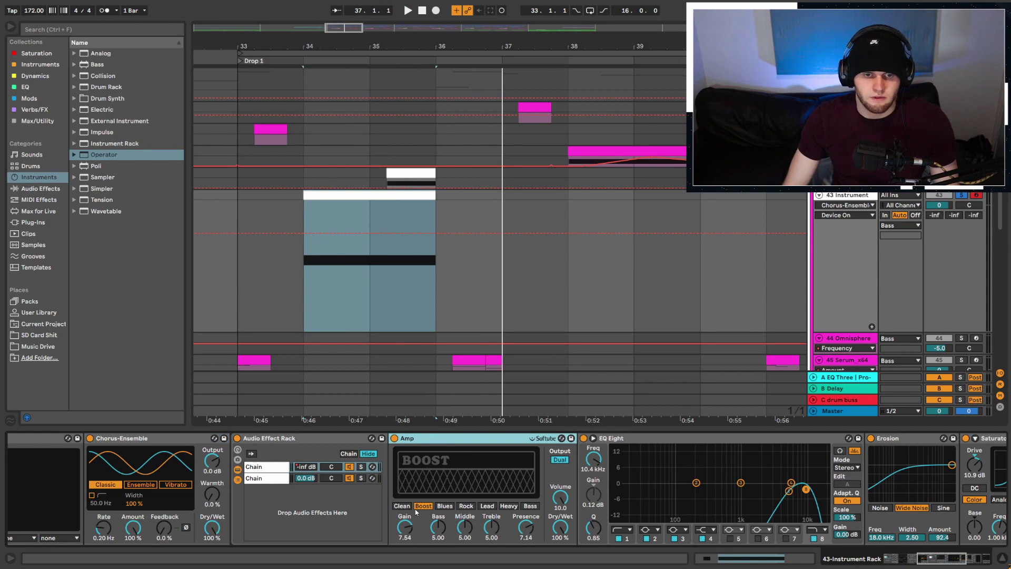
{"action": "left_click", "coordinate": [265, 478]}
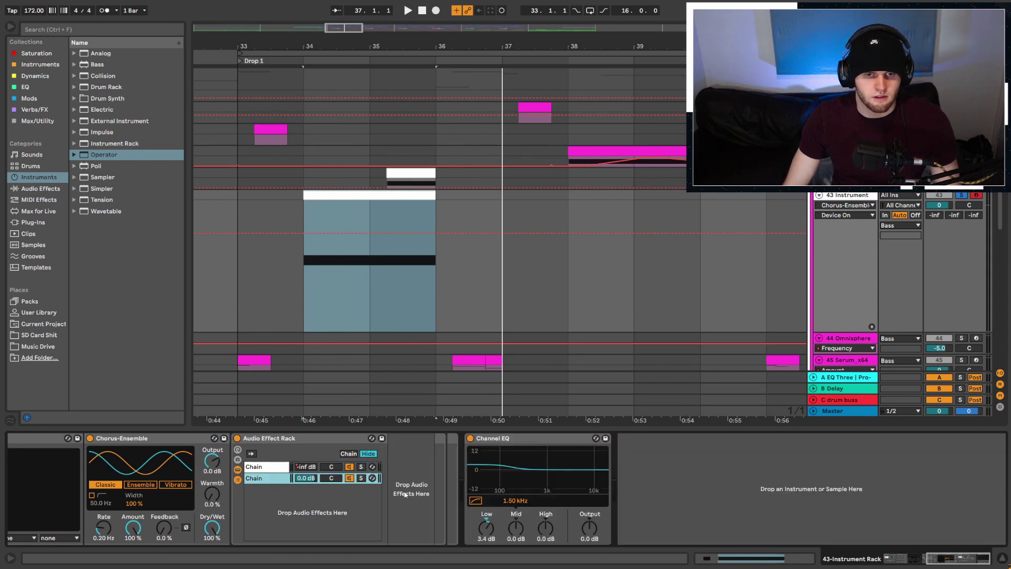
{"action": "left_click", "coordinate": [266, 467]}
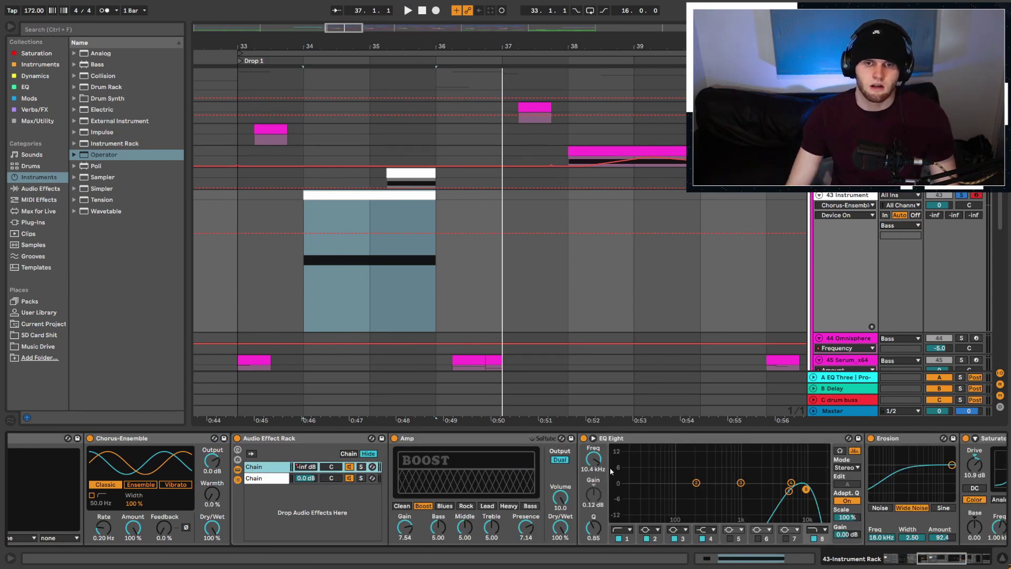
{"action": "scroll", "coordinate": [706, 543], "scroll_direction": "right", "scroll_amount": 3}
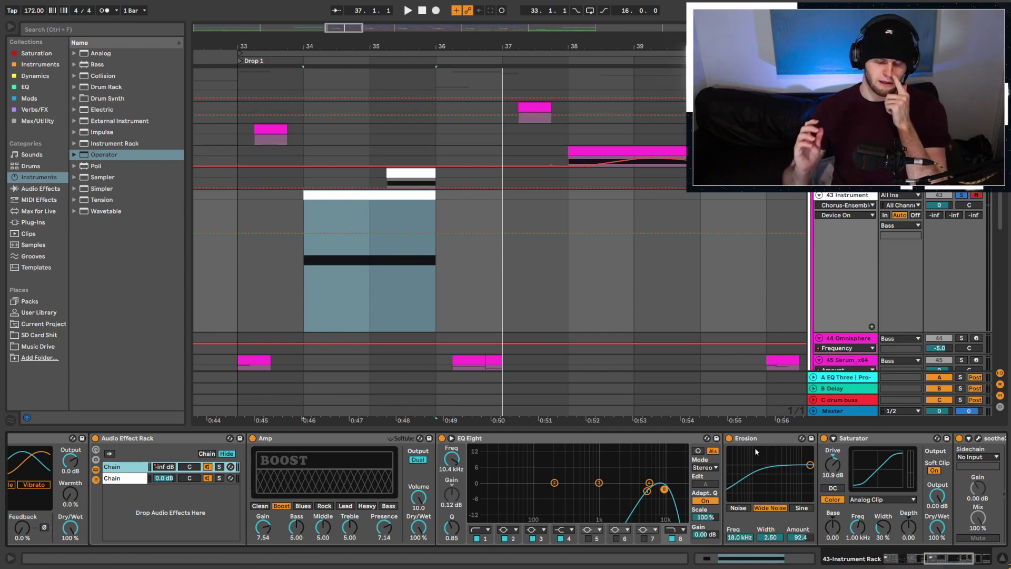
{"action": "left_click", "coordinate": [871, 439]}
{"action": "left_click_drag", "start_coordinate": [964, 562], "coordinate": [978, 559]}
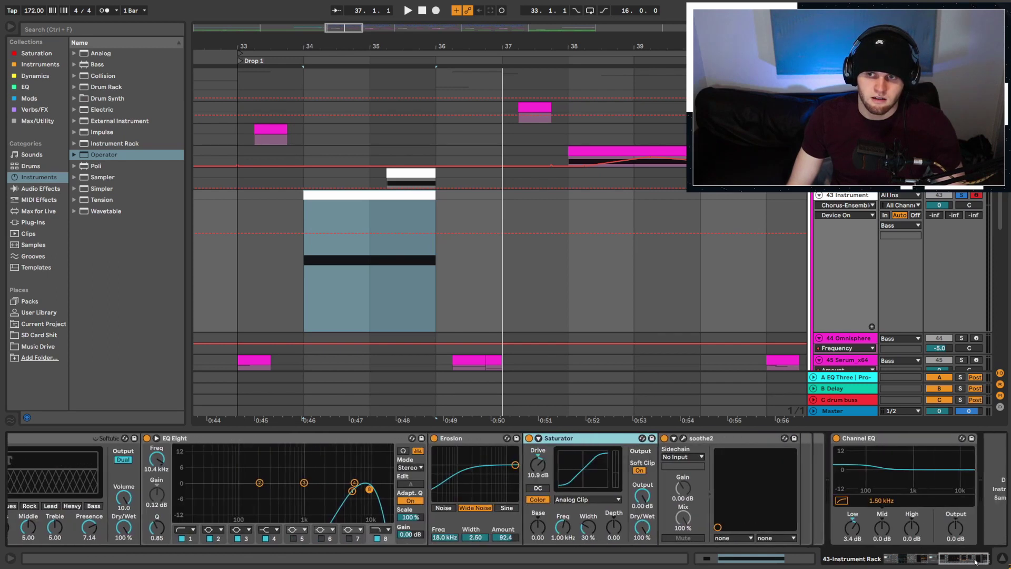
Open the soothe2 after the Saturator, watch its reduction while auditioning the Operator layer, and close its window.
{"action": "left_click", "coordinate": [683, 438]}
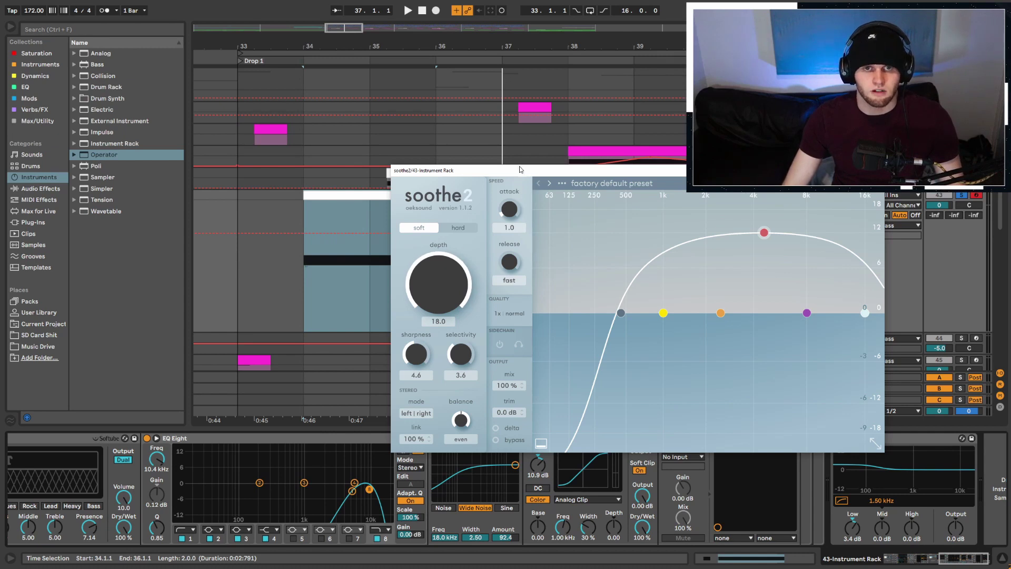
{"action": "left_click_drag", "start_coordinate": [520, 169], "coordinate": [485, 171]}
{"action": "key", "text": "space"}
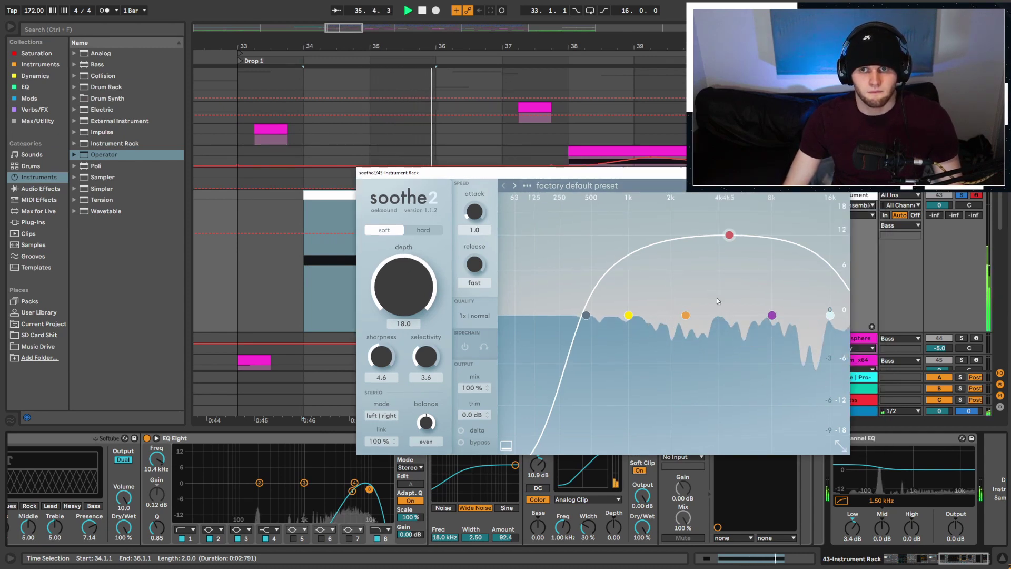
{"action": "key", "text": "space"}
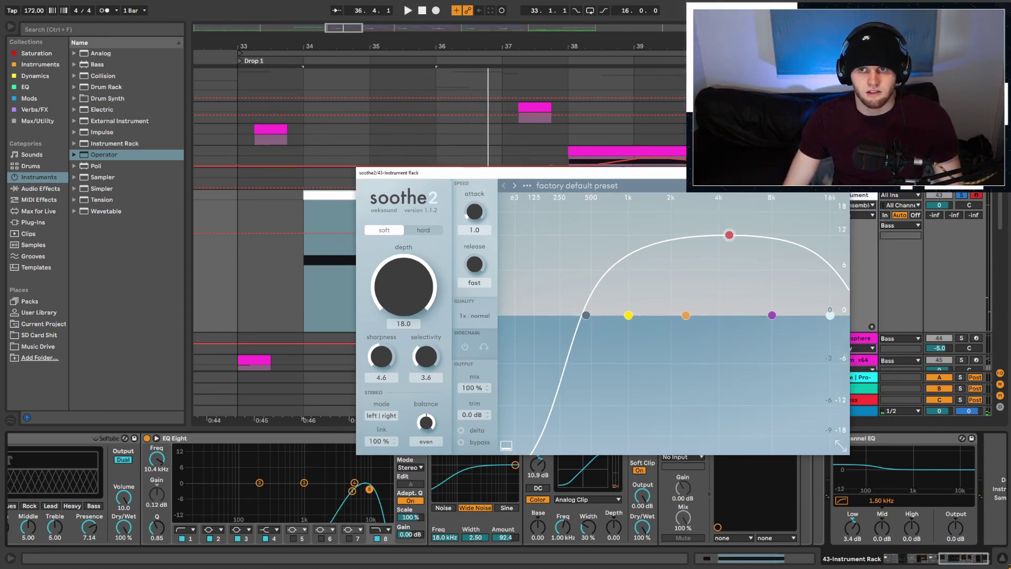
{"action": "left_click", "coordinate": [841, 173]}
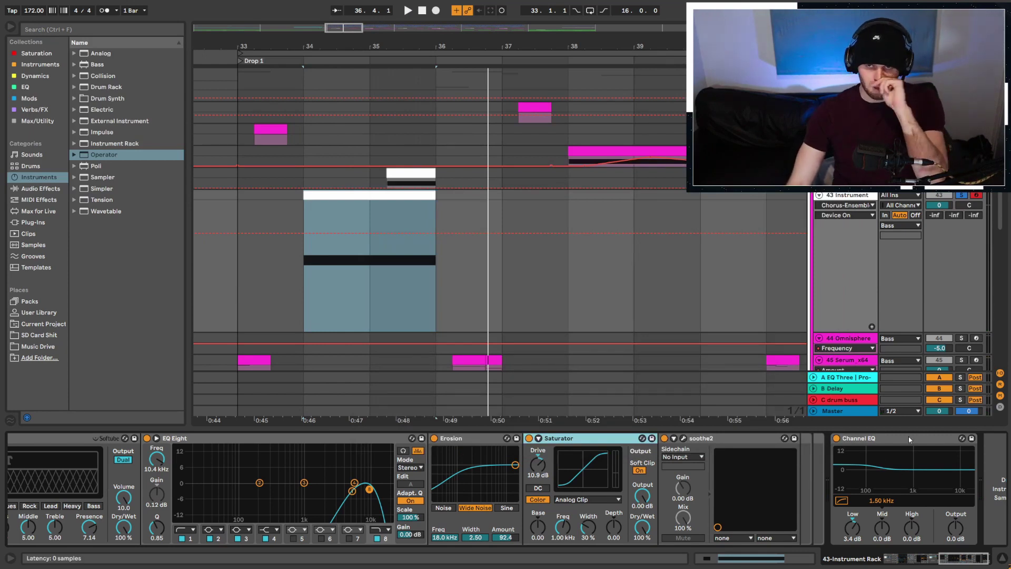
Look back over the Operator layer's full device chain and the Bass group's effects, ending on track 43.
{"action": "left_click", "coordinate": [899, 558]}
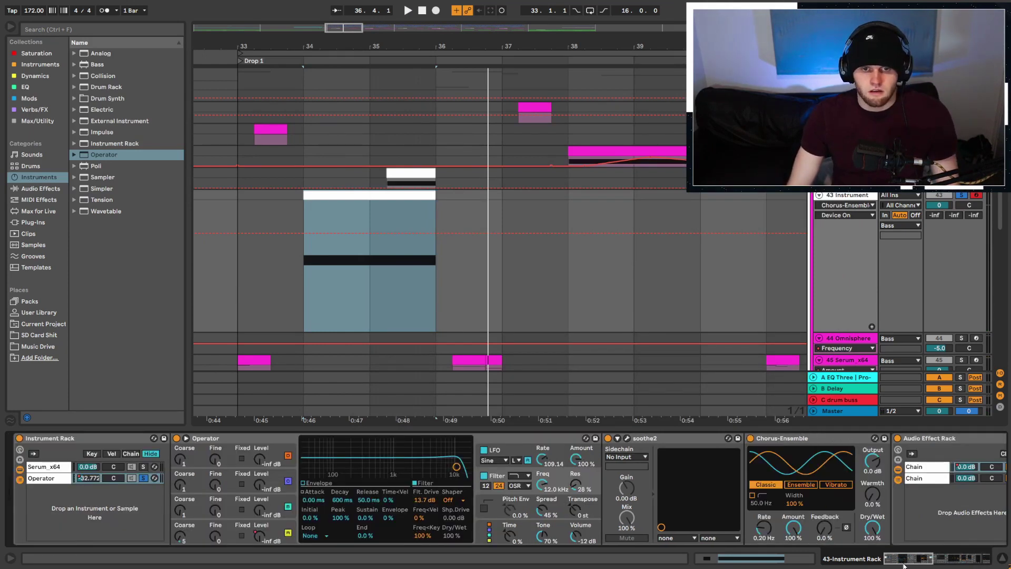
{"action": "mouse_move", "coordinate": [917, 563]}
{"action": "left_mouse_down"}
{"action": "mouse_move", "coordinate": [936, 563]}
{"action": "mouse_move", "coordinate": [917, 563]}
{"action": "left_mouse_up"}
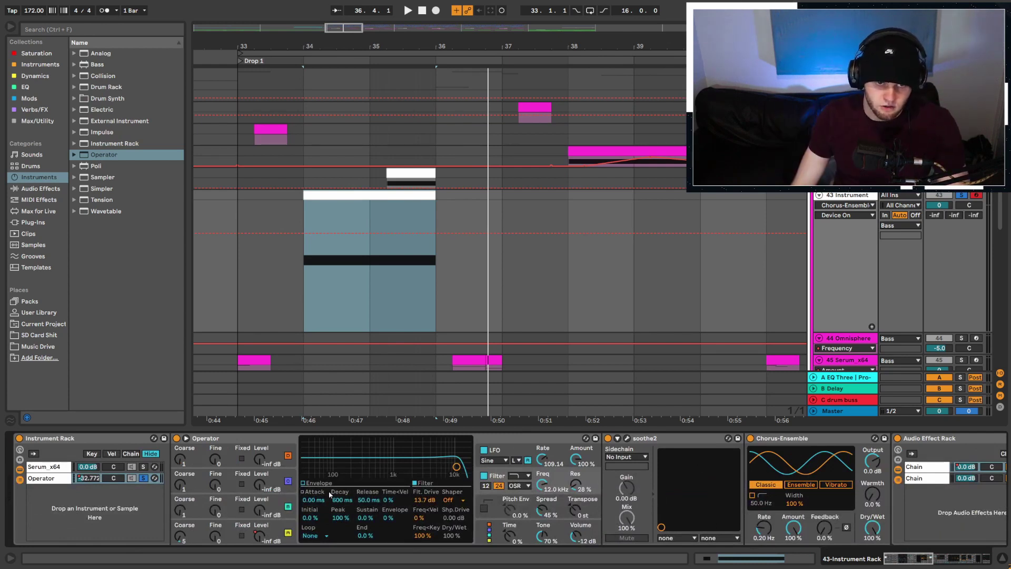
{"action": "scroll", "coordinate": [613, 501], "scroll_direction": "down", "scroll_amount": 10}
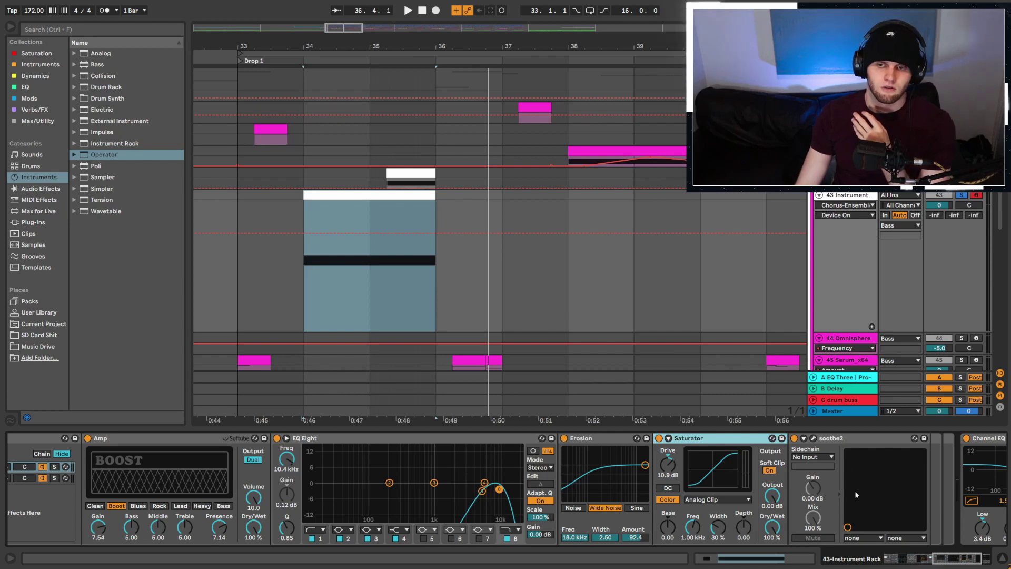
{"action": "scroll", "coordinate": [846, 473], "scroll_direction": "up", "scroll_amount": 10}
{"action": "scroll", "coordinate": [847, 132], "scroll_direction": "up", "scroll_amount": 2}
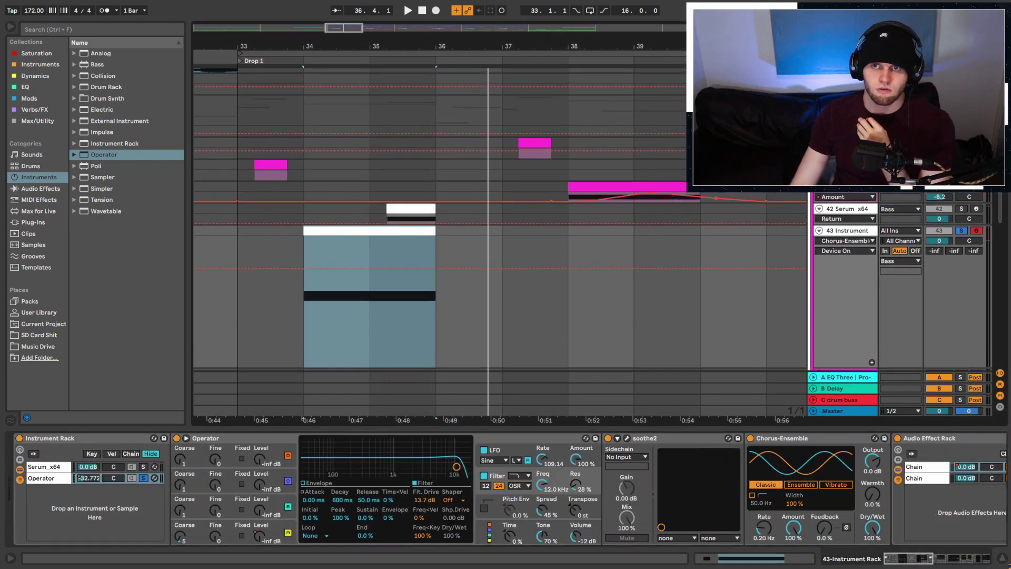
{"action": "left_click", "coordinate": [847, 100]}
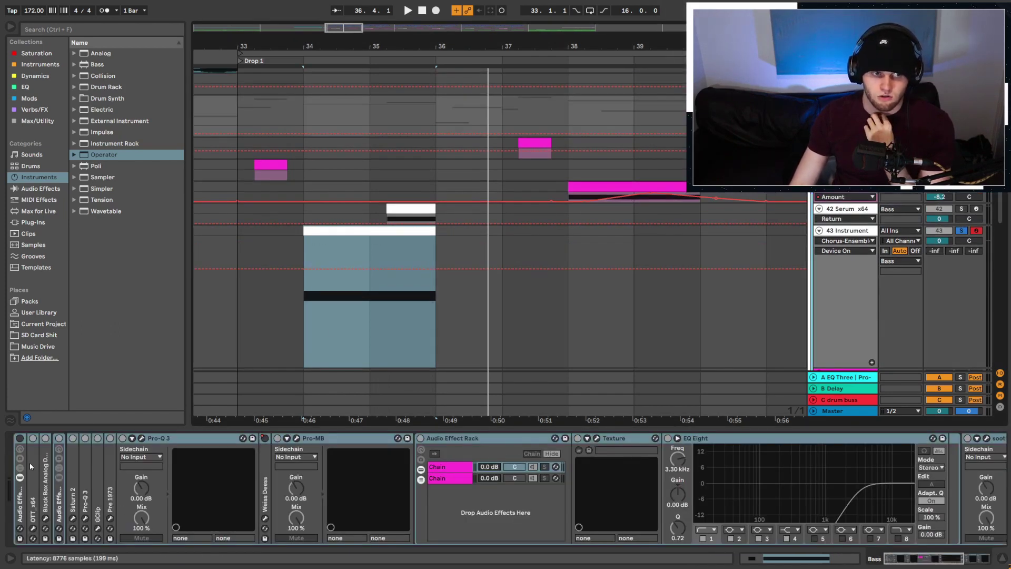
{"action": "left_click", "coordinate": [859, 336]}
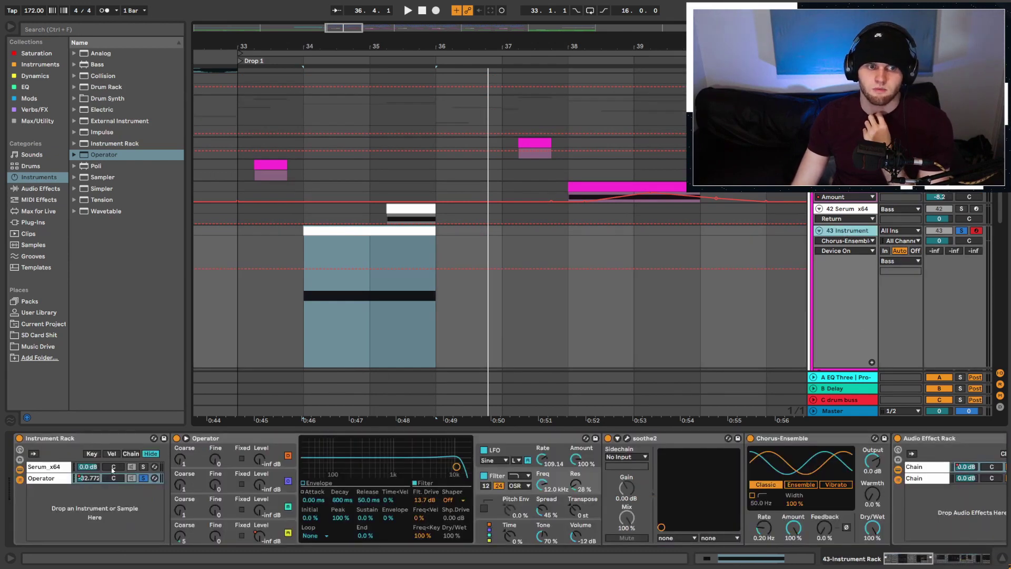
Unsolo the Operator chain in the Instrument Rack and audition the Serum and Operator layers together.
{"action": "left_click", "coordinate": [143, 477]}
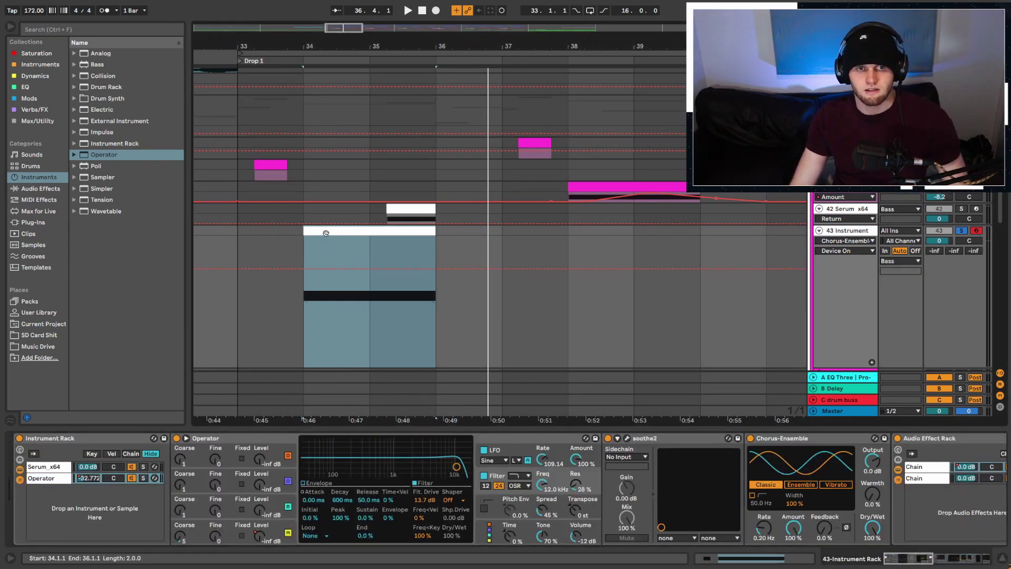
{"action": "key", "text": "space"}
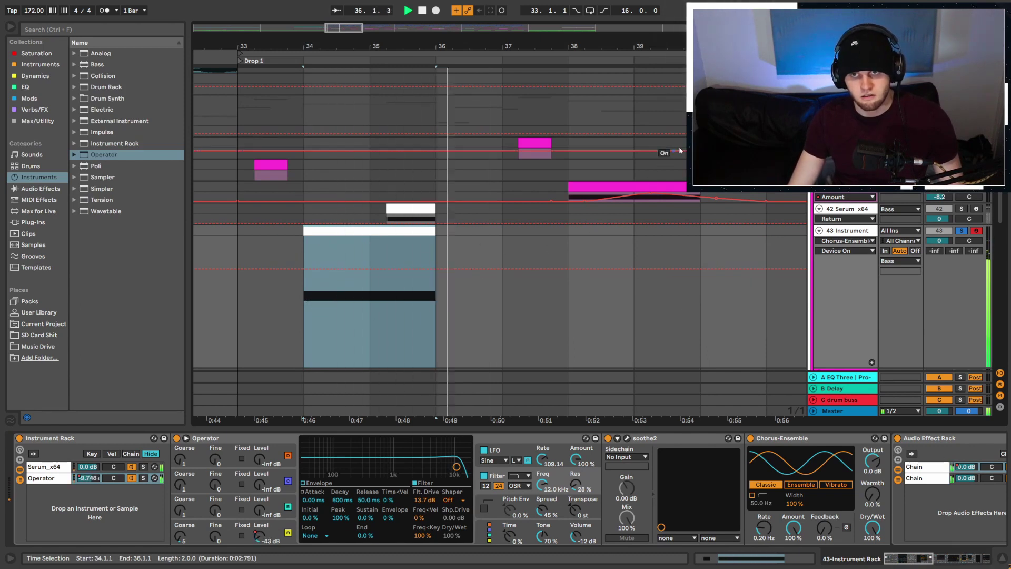
{"action": "key", "text": "space"}
Compare the track 43 bass clip with the Bass group's effect chain turned on and turned off.
{"action": "left_click", "coordinate": [845, 108]}
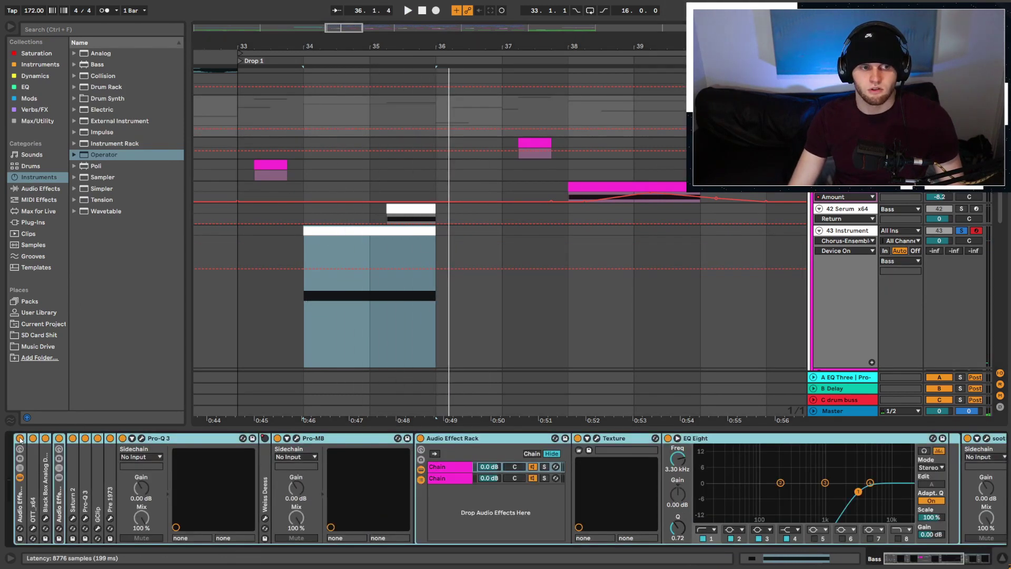
{"action": "key", "text": "space"}
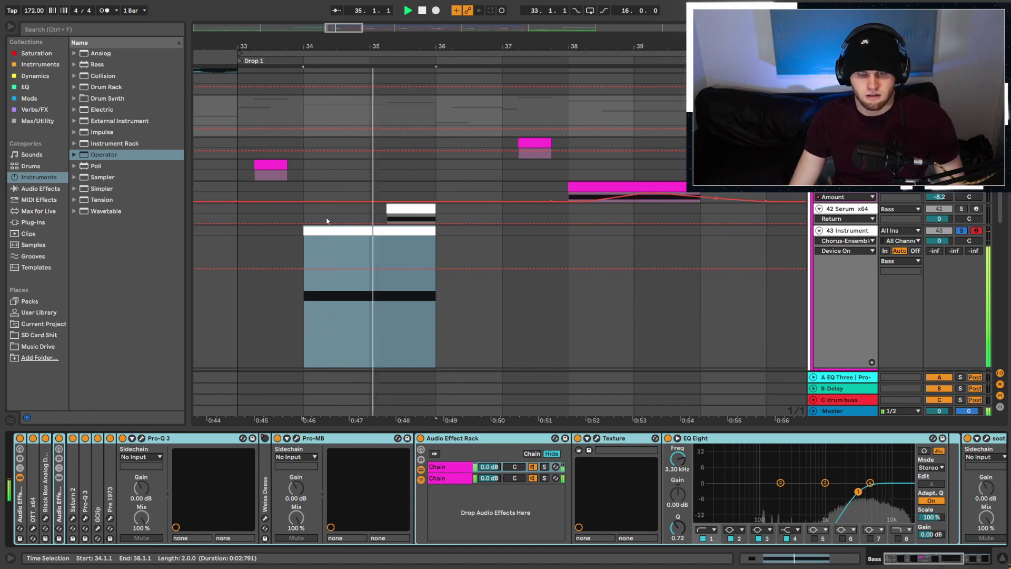
{"action": "key", "text": "space"}
{"action": "left_click", "coordinate": [20, 438]}
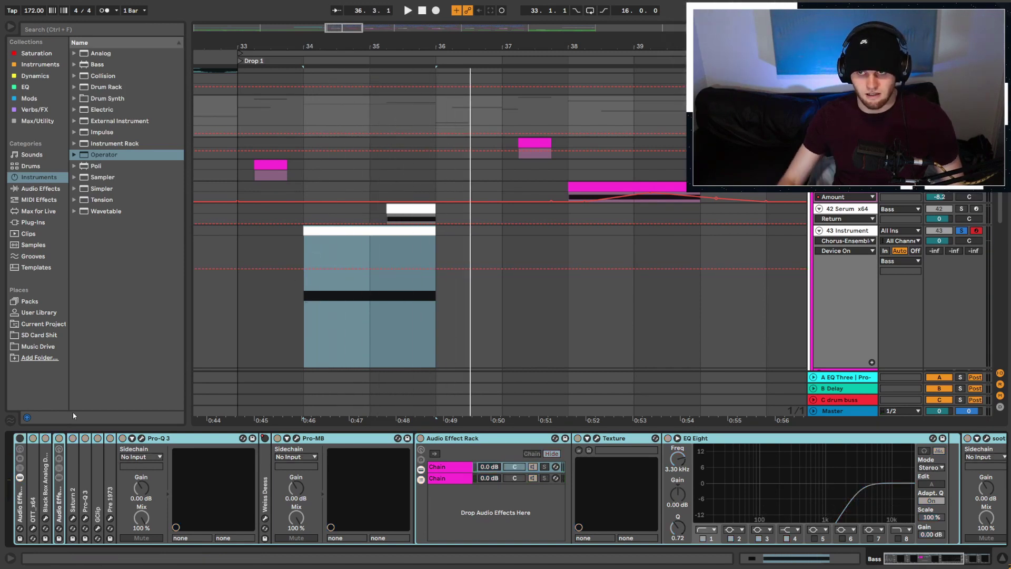
{"action": "left_click", "coordinate": [390, 229]}
{"action": "key", "text": "space"}
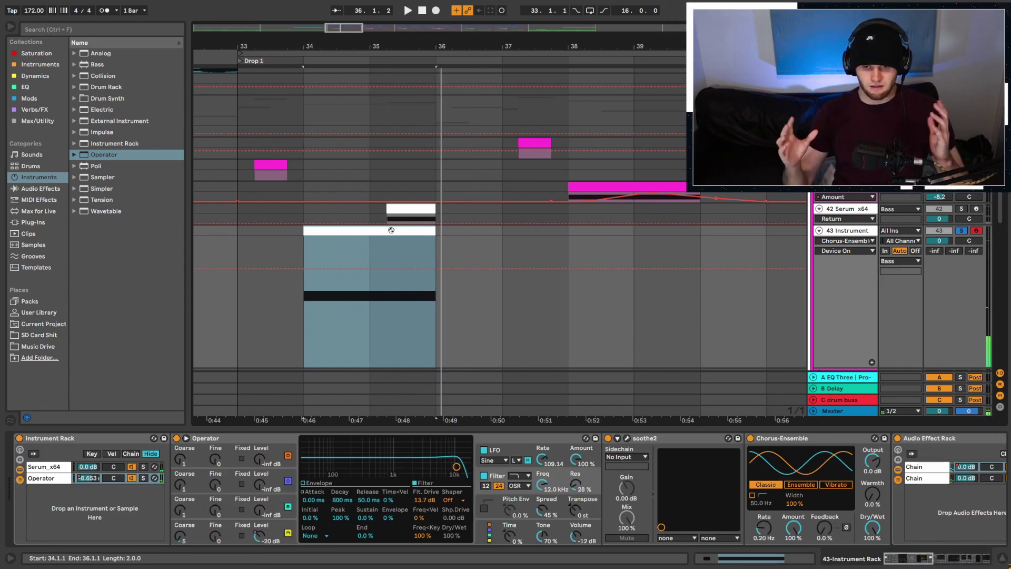
Solo track 42 Serum_x64 instead of track 43 and audition its bass clip.
{"action": "left_click", "coordinate": [309, 104]}
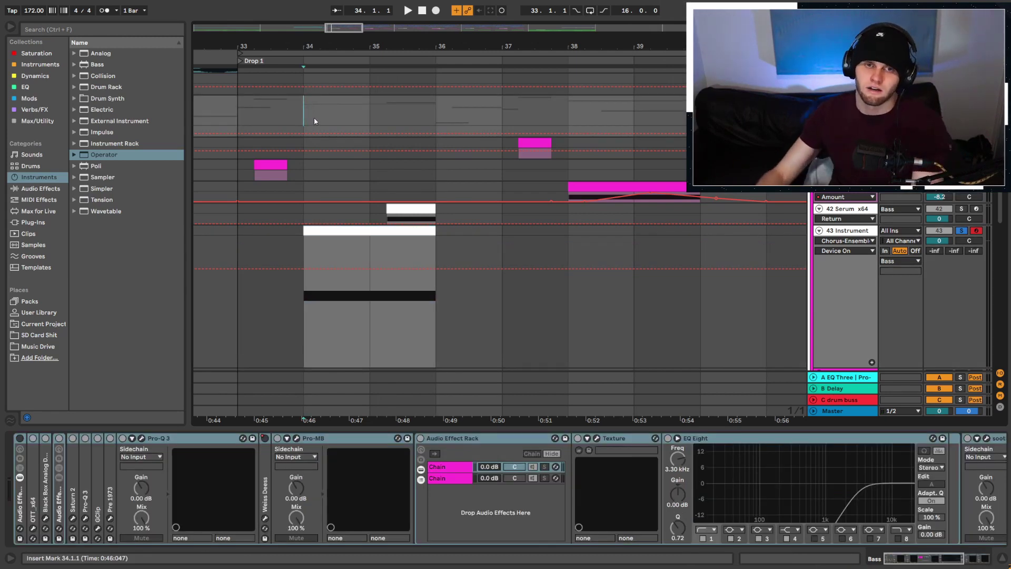
{"action": "left_click", "coordinate": [961, 209]}
{"action": "key", "text": "space"}
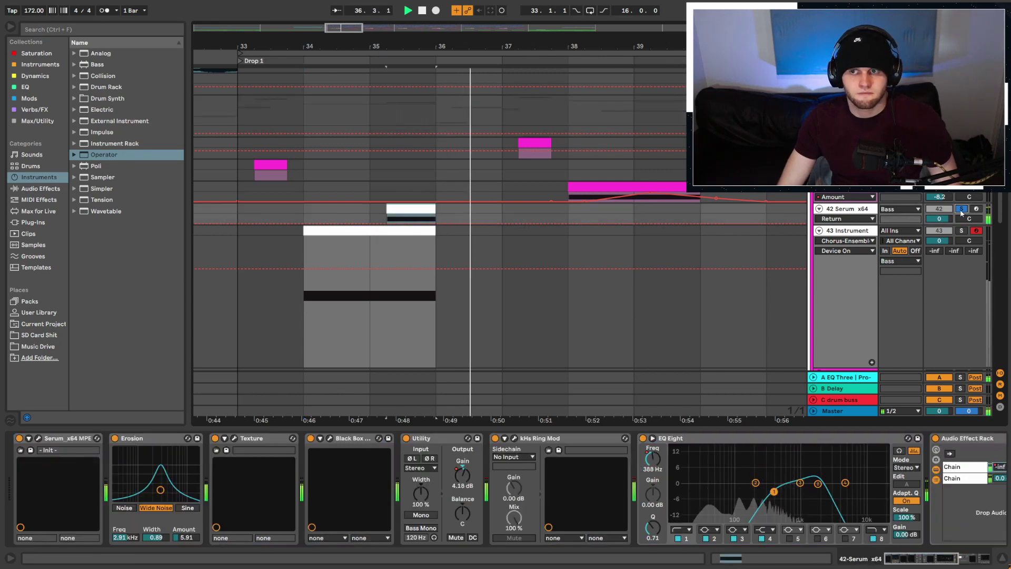
Stop playback, open track 42's Serum in an enlarged window and examine its oscillators, filter and LFO 1 modulation.
{"action": "key", "text": "space"}
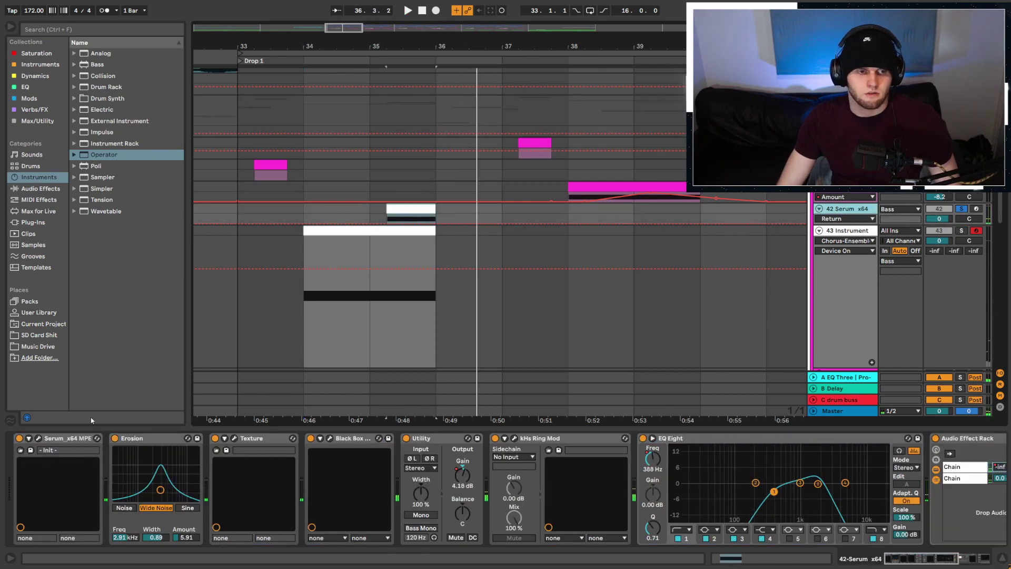
{"action": "left_click", "coordinate": [38, 439]}
{"action": "left_click_drag", "start_coordinate": [301, 122], "coordinate": [124, 23]}
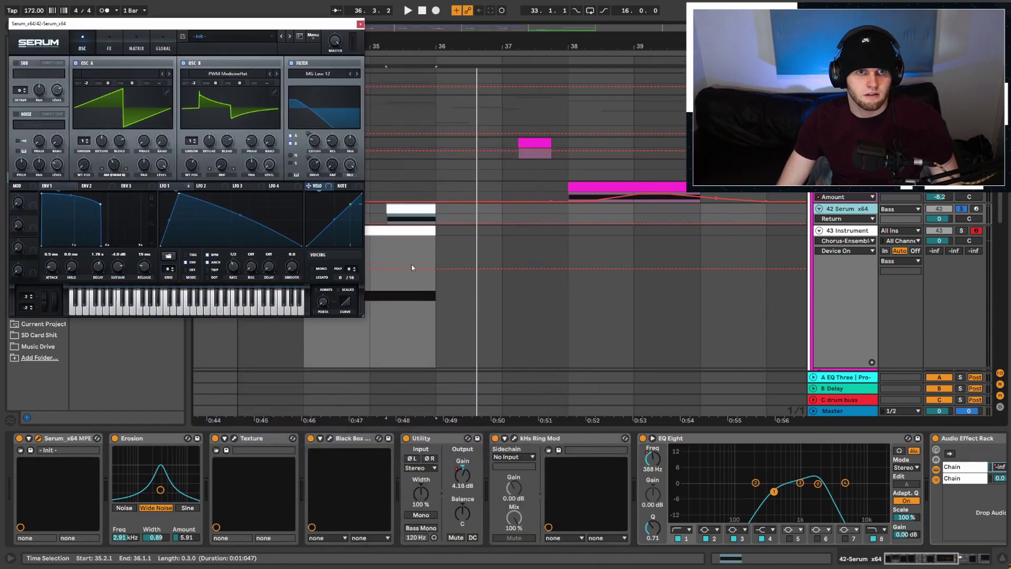
{"action": "left_click_drag", "start_coordinate": [362, 318], "coordinate": [667, 493]}
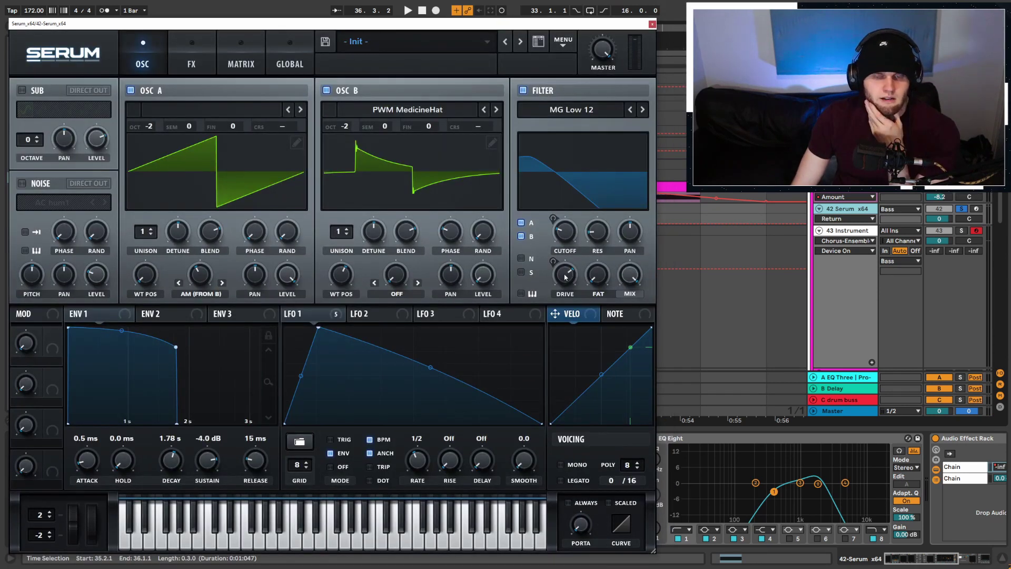
{"action": "left_click", "coordinate": [565, 277]}
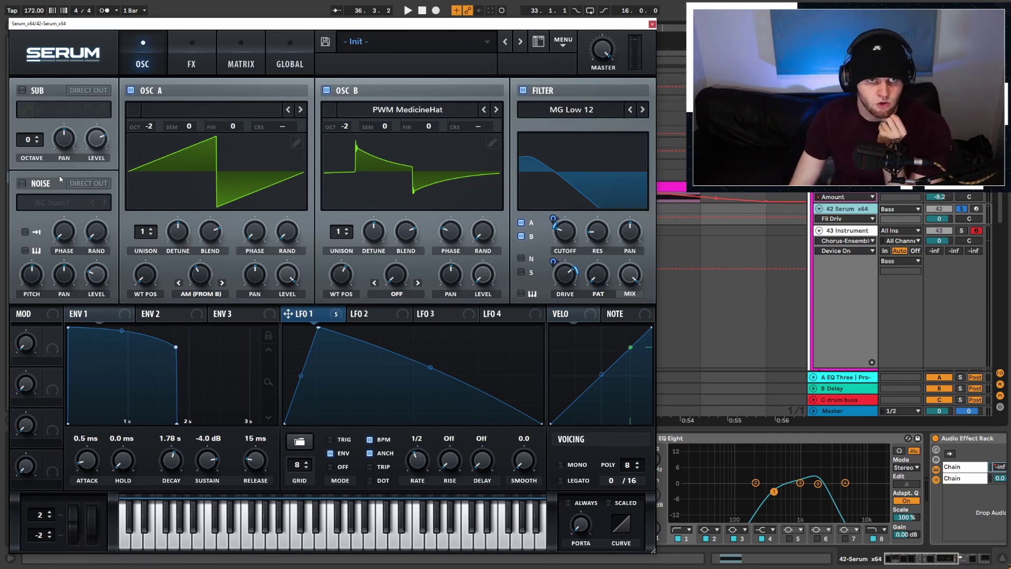
Review Serum's effects page, auditioning the sound while checking the modulated EQ frequency, EQ gain and master volume, and close the synth.
{"action": "left_click", "coordinate": [191, 55]}
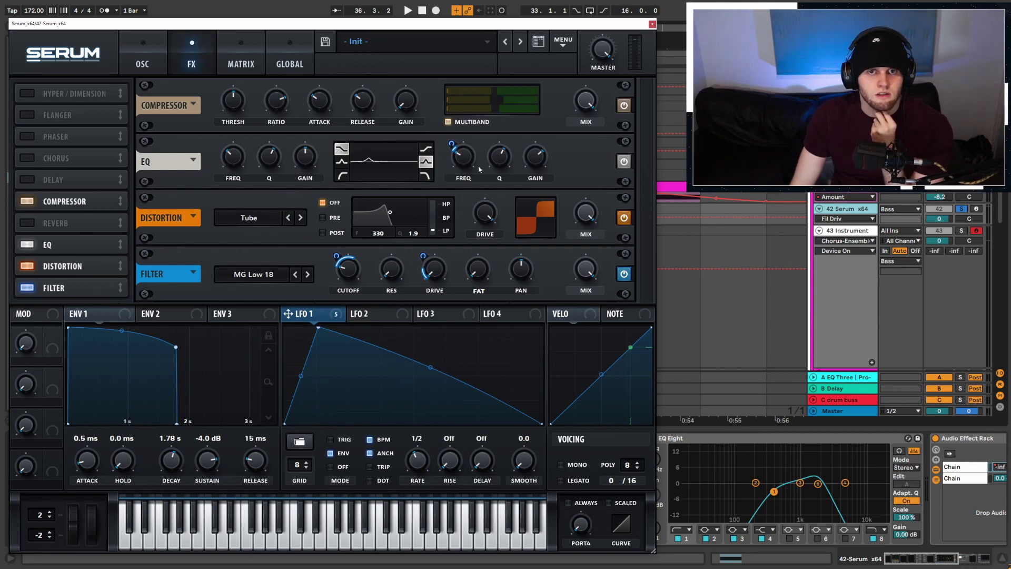
{"action": "left_click_drag", "start_coordinate": [463, 150], "coordinate": [463, 164]}
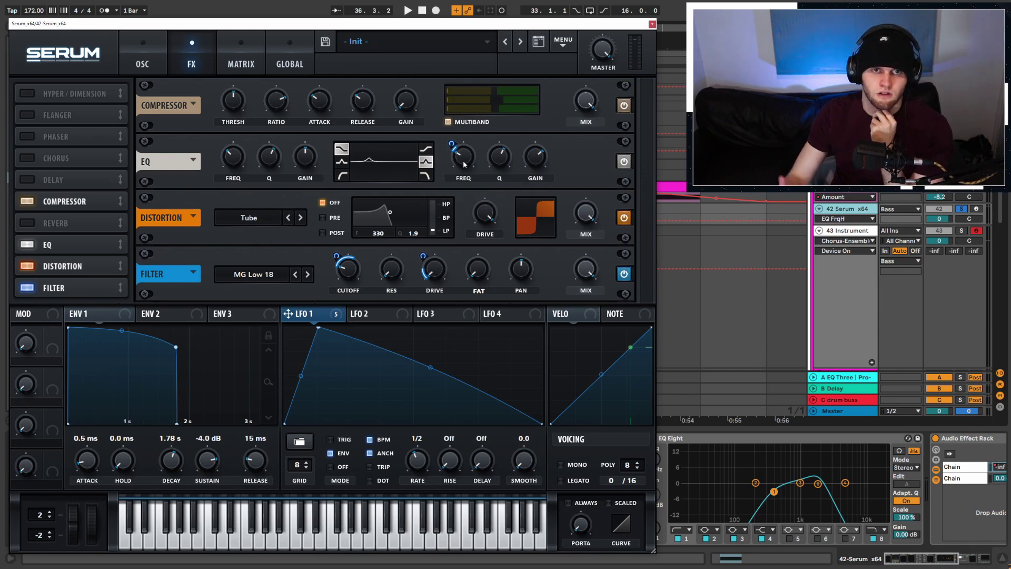
{"action": "key", "text": "space"}
{"action": "key", "text": "space"}
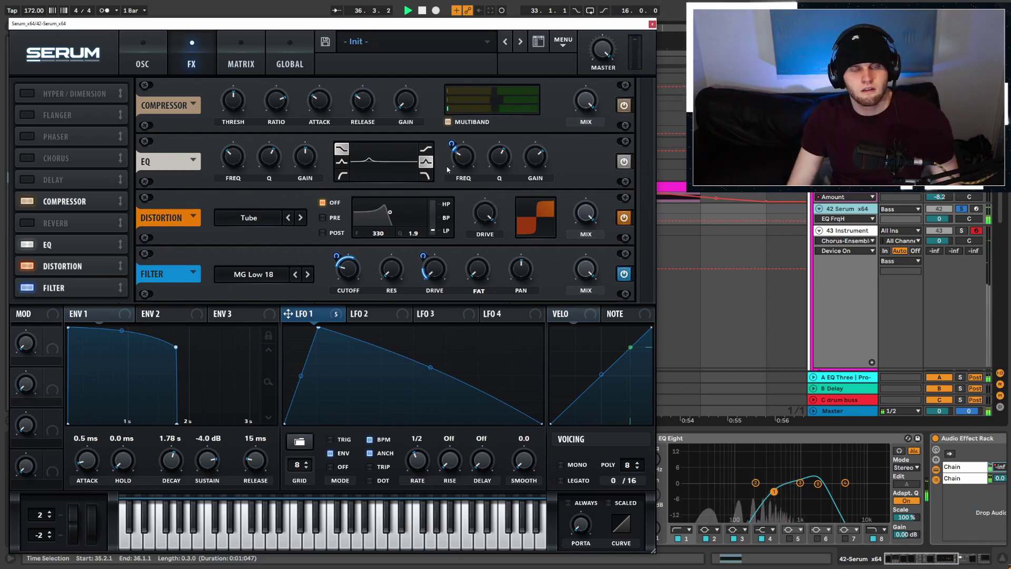
{"action": "left_click", "coordinate": [542, 158]}
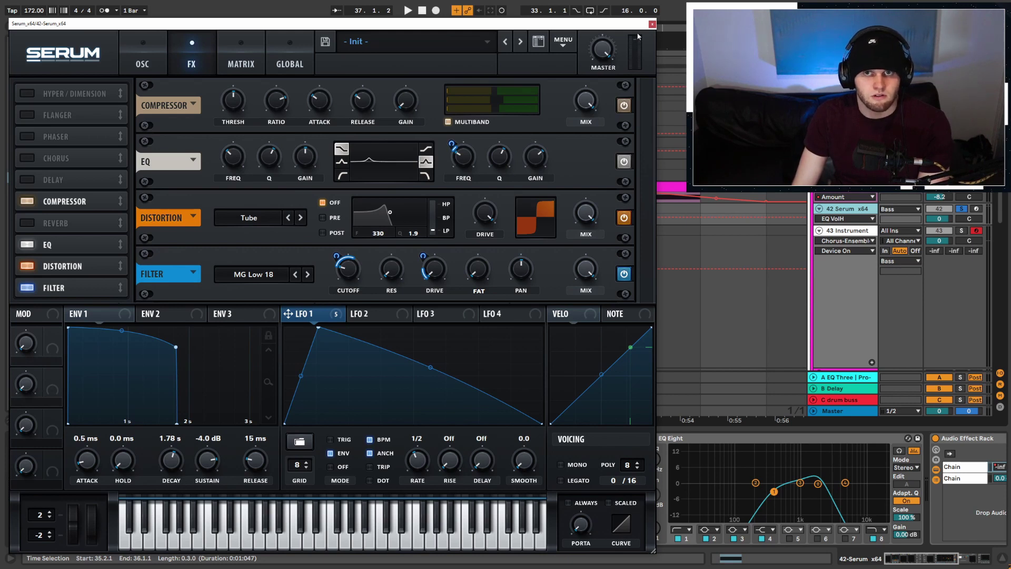
{"action": "left_click", "coordinate": [610, 46]}
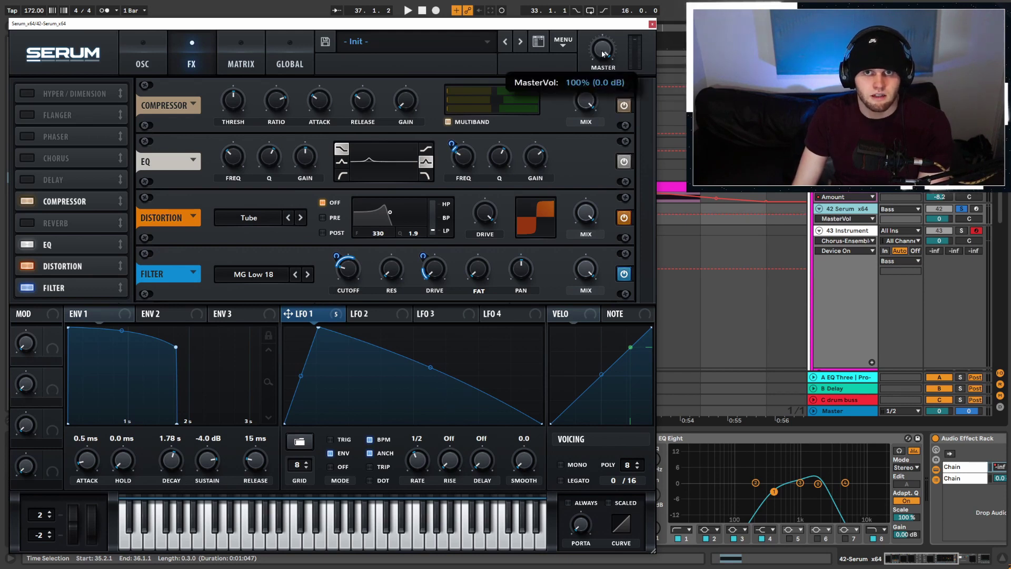
{"action": "left_click", "coordinate": [651, 24]}
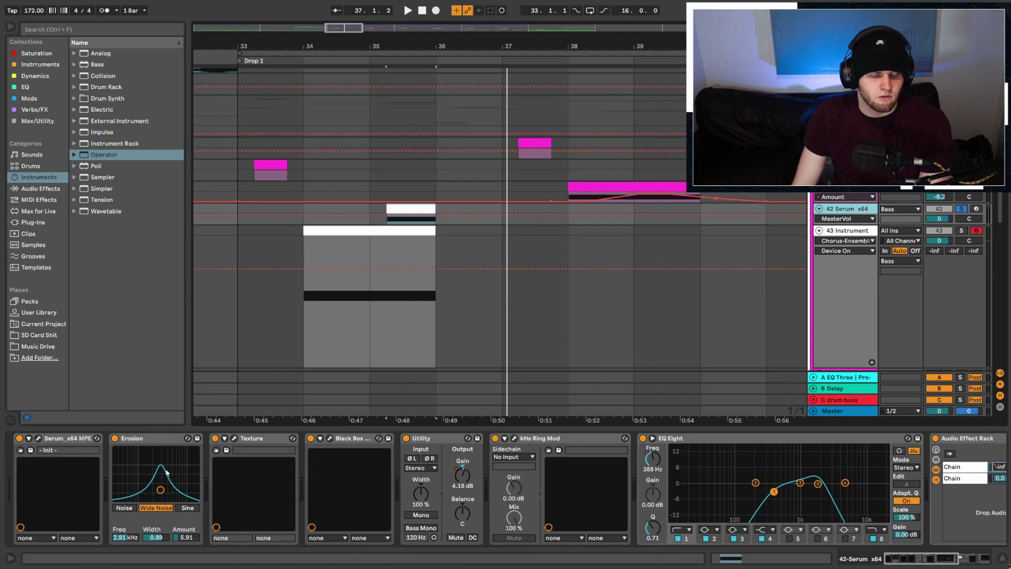
Inspect the Texture and Black Box HG-2 plugin settings on track 42.
{"action": "left_click", "coordinate": [234, 438]}
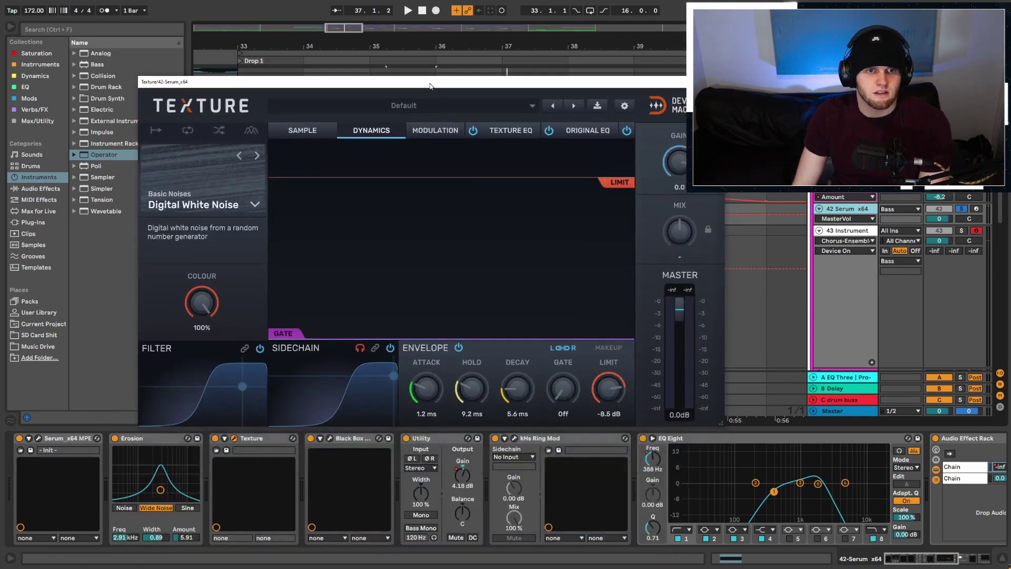
{"action": "left_click_drag", "start_coordinate": [429, 86], "coordinate": [444, 77]}
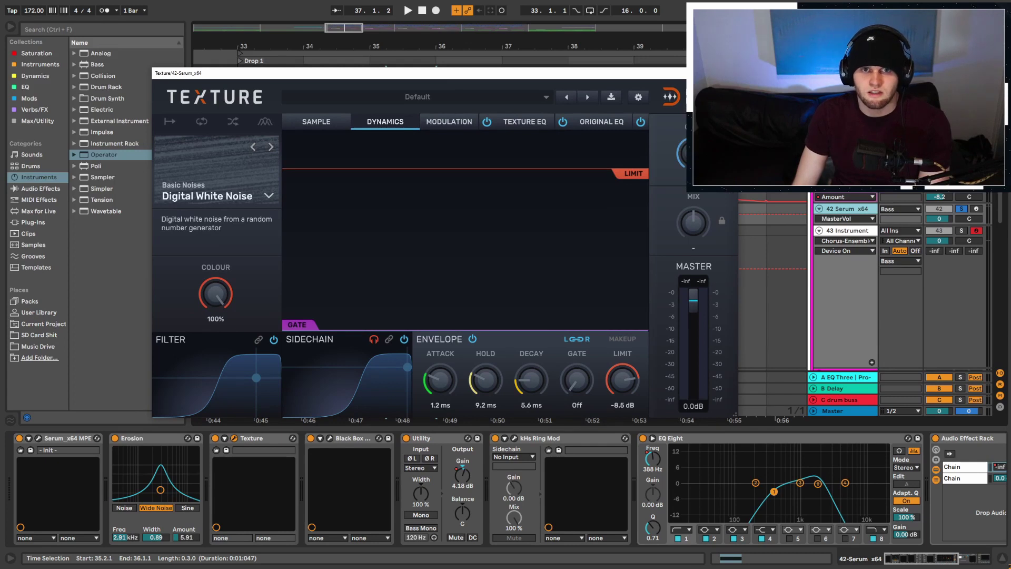
{"action": "left_click", "coordinate": [330, 438]}
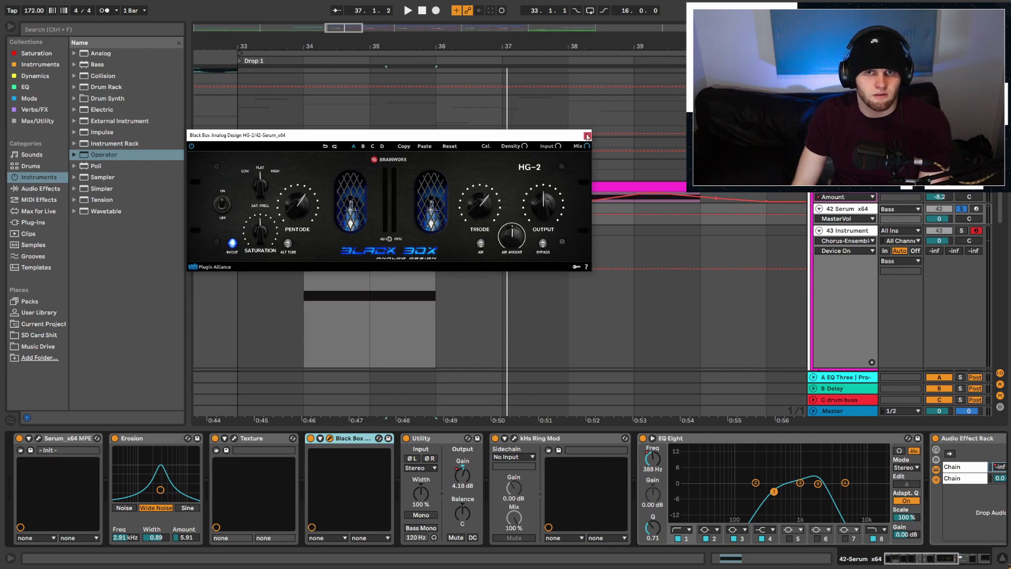
{"action": "left_click", "coordinate": [588, 136]}
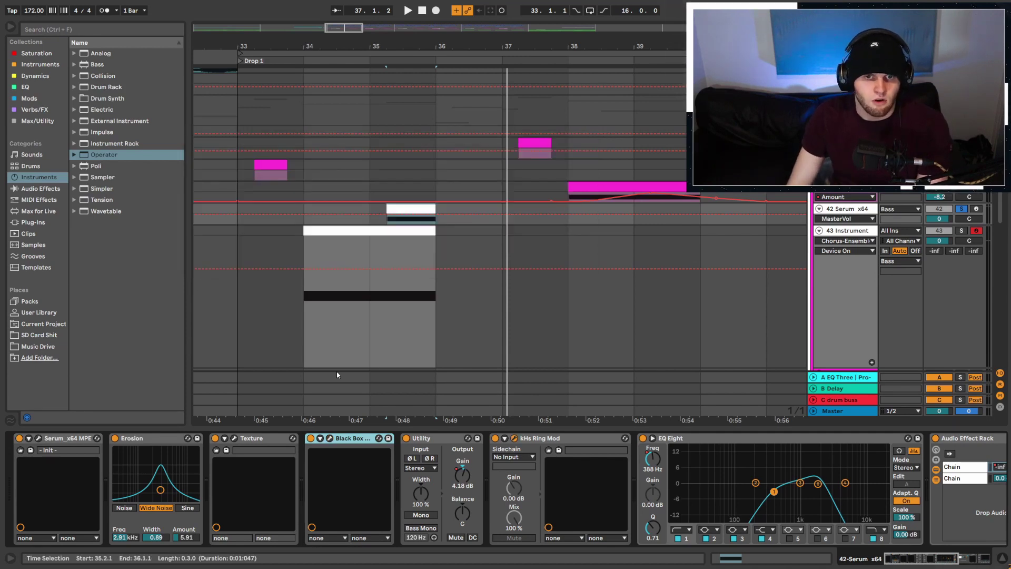
Inspect the kHs Ring Mod settings on track 42 while auditioning the bass clip, and close the plugin.
{"action": "left_click_drag", "start_coordinate": [369, 140], "coordinate": [538, 82]}
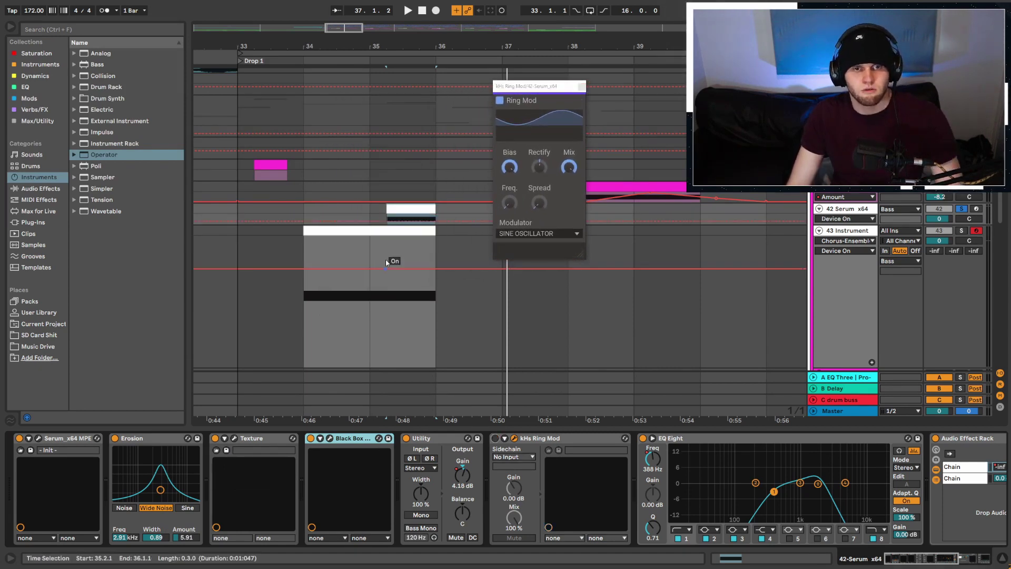
{"action": "key", "text": "space"}
{"action": "left_click", "coordinate": [495, 438]}
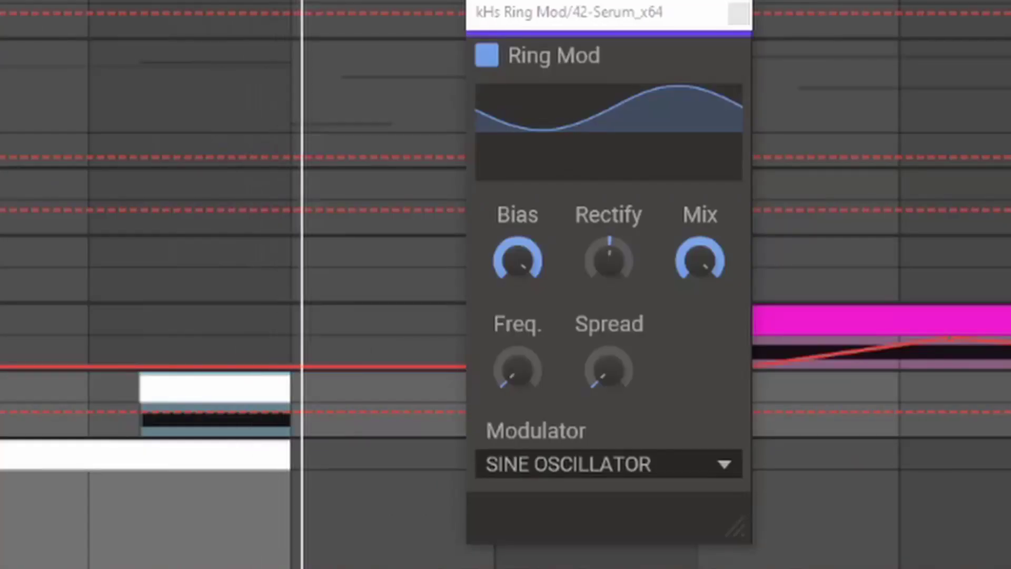
{"action": "key", "text": "space"}
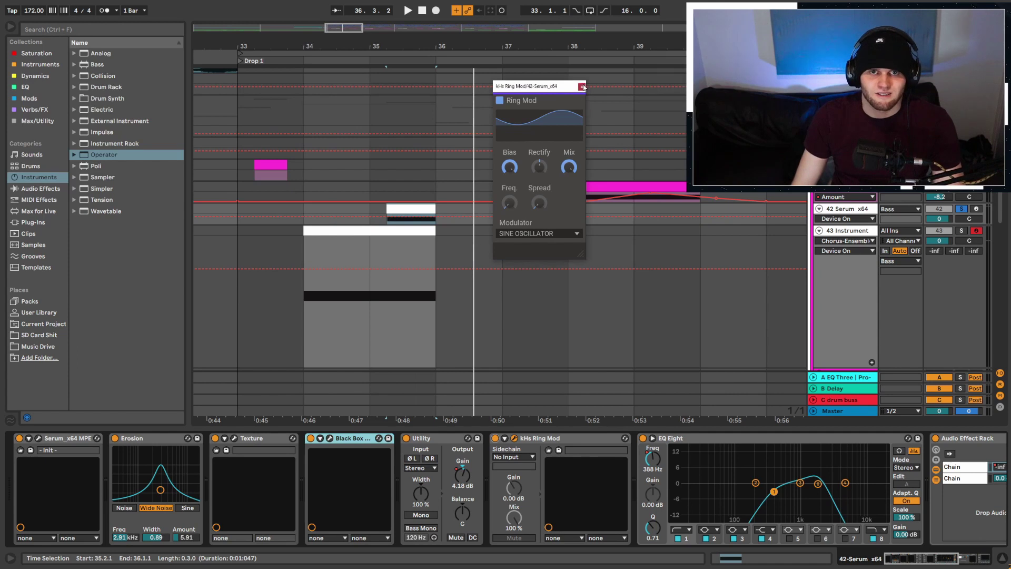
{"action": "left_click", "coordinate": [583, 85]}
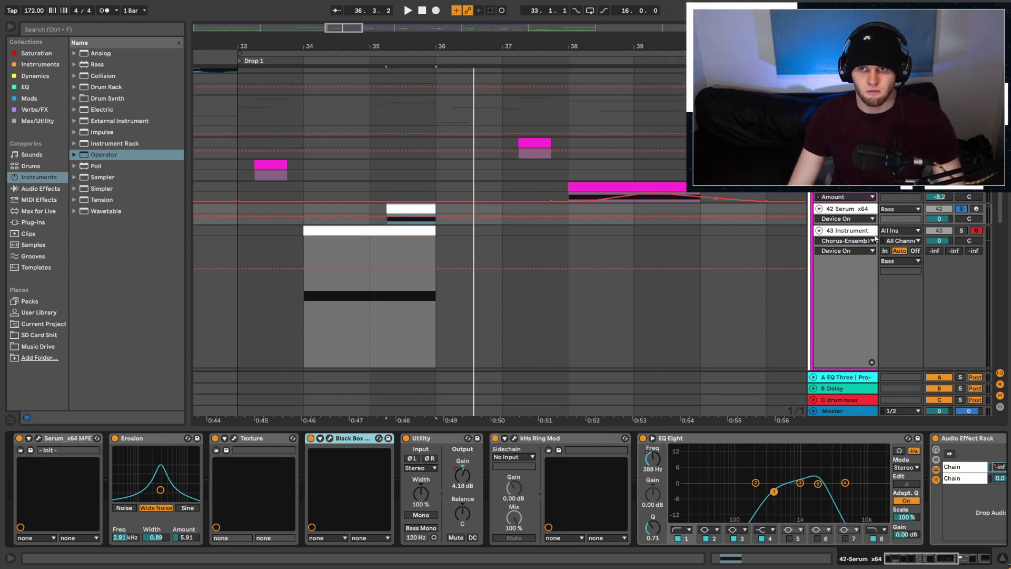
Show the first Audio Effect Rack chain's volume automation on an enlarged track 42 lane and audition the clip at bar 43.
{"action": "scroll", "coordinate": [905, 492], "scroll_direction": "right", "scroll_amount": 8}
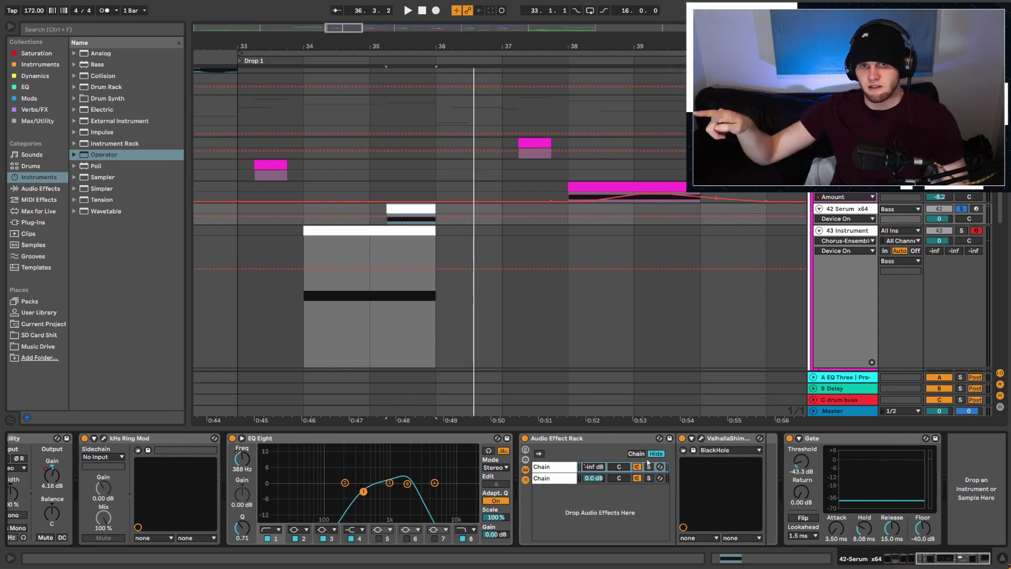
{"action": "left_click", "coordinate": [596, 468]}
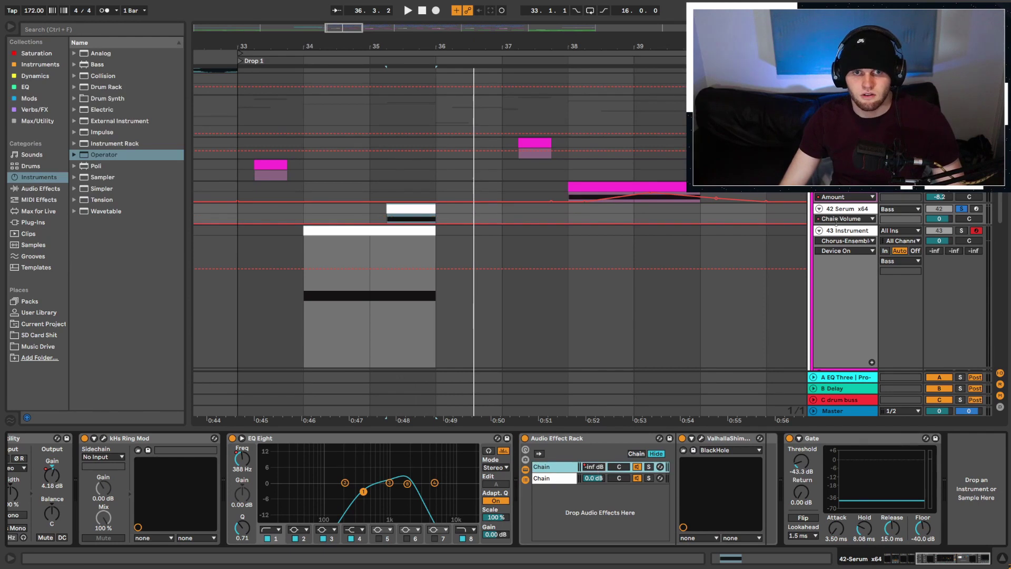
{"action": "left_click_drag", "start_coordinate": [836, 225], "coordinate": [836, 265]}
{"action": "left_click_drag", "start_coordinate": [379, 46], "coordinate": [360, 21]}
{"action": "left_click", "coordinate": [670, 209]}
{"action": "key", "text": "space"}
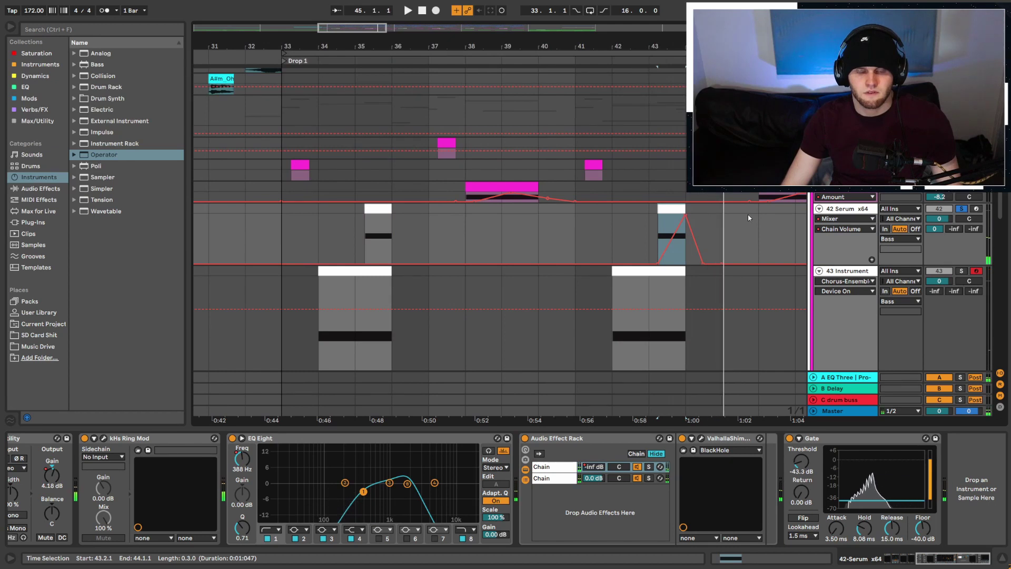
{"action": "key", "text": "space"}
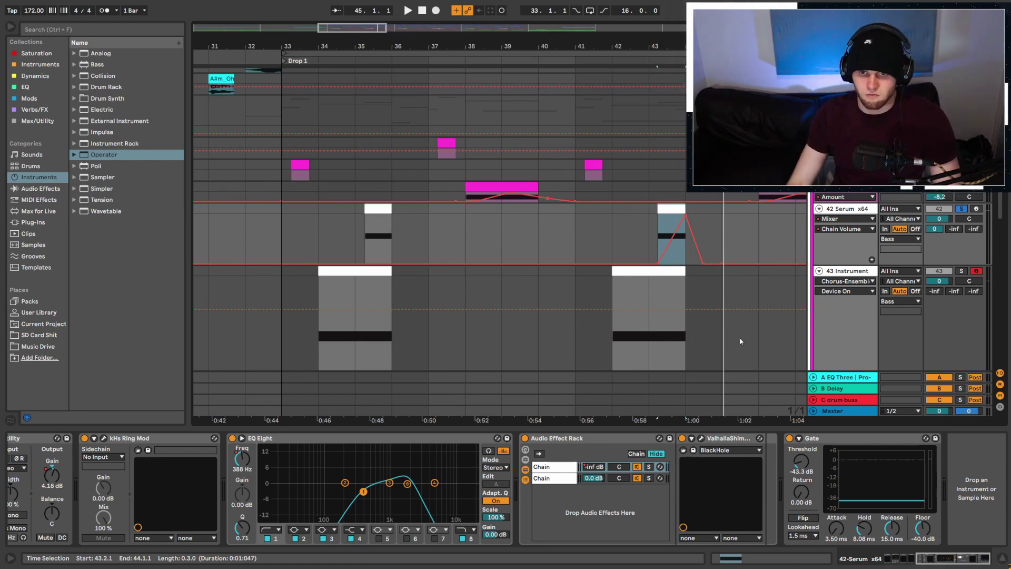
Check the ValhallaShimmer reverb settings and the chain volume automation at the end of the bar 43 clip.
{"action": "left_click", "coordinate": [702, 439]}
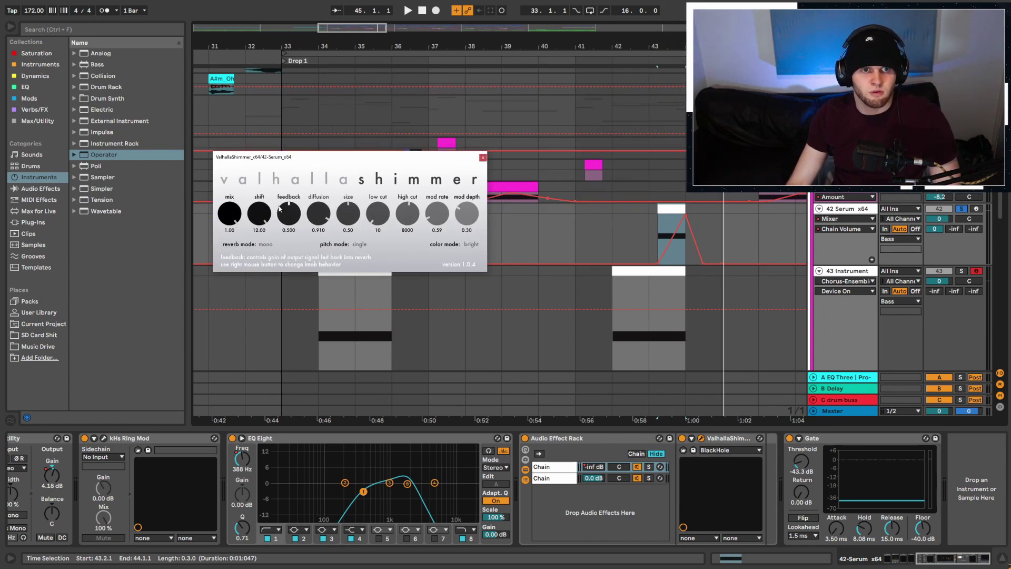
{"action": "left_click", "coordinate": [482, 157]}
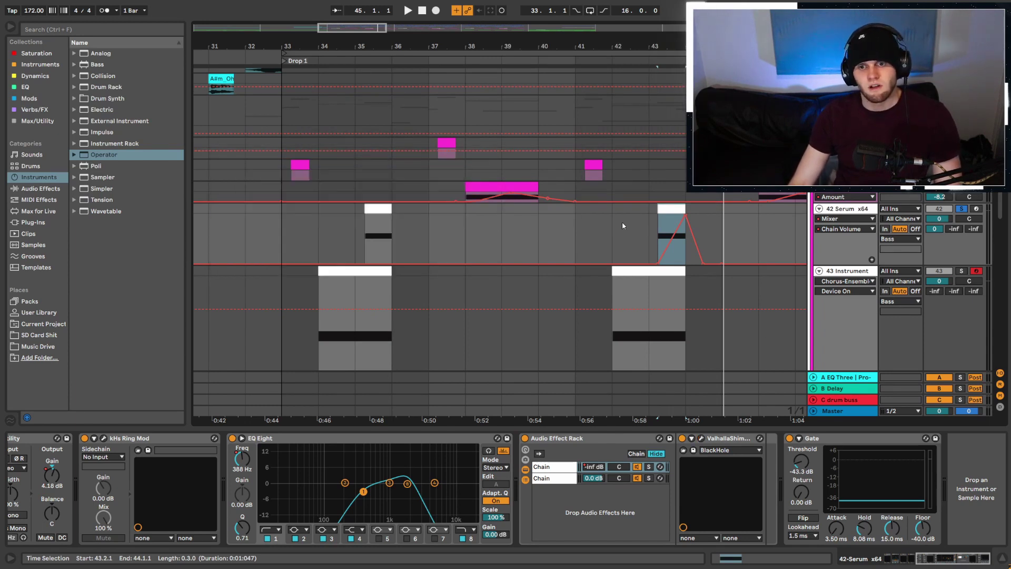
{"action": "left_click", "coordinate": [695, 253]}
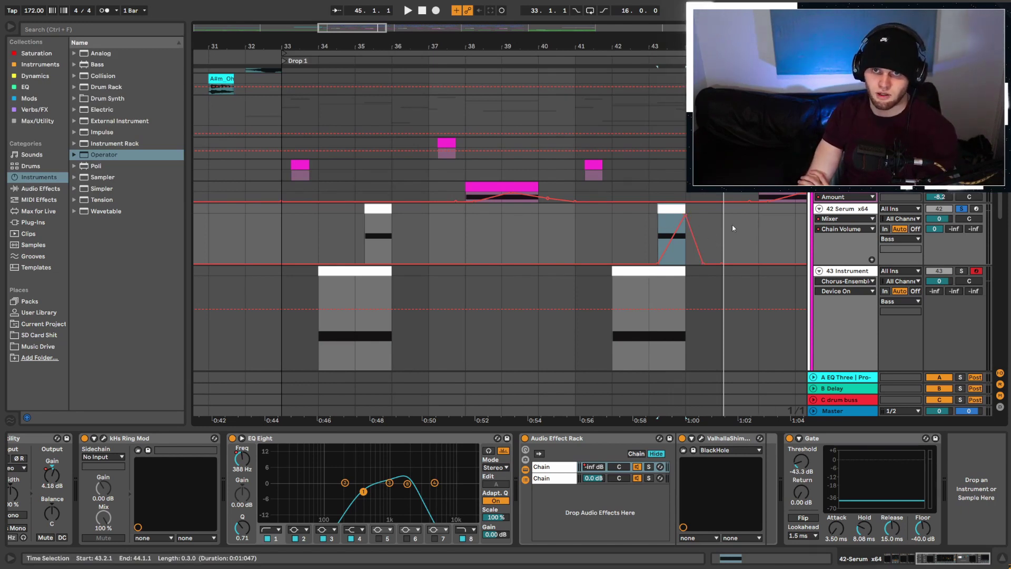
Solo track 46 Serum_x64 and audition its bass clip around bar 45.
{"action": "scroll", "coordinate": [732, 224], "scroll_direction": "down", "scroll_amount": 5}
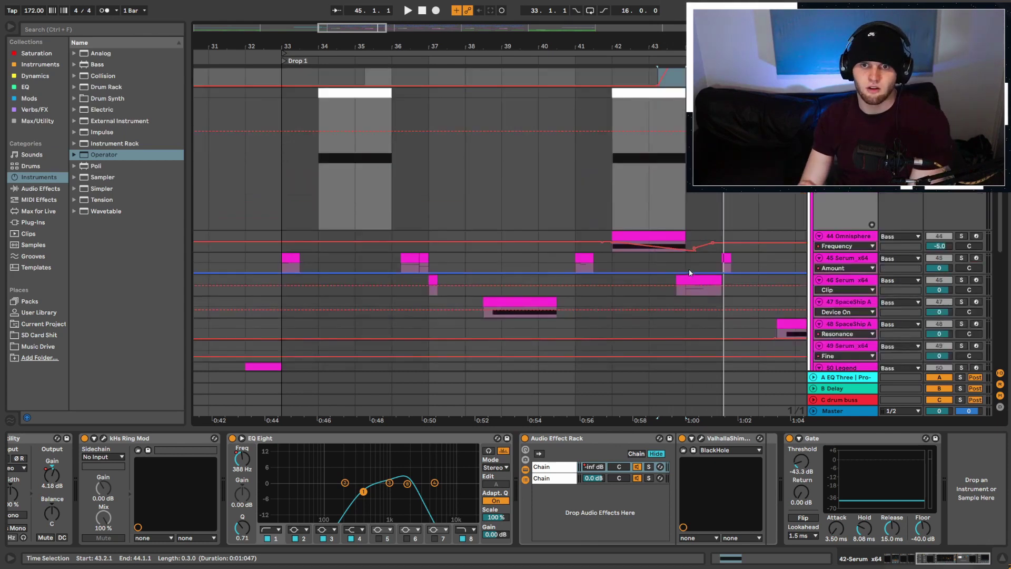
{"action": "left_click", "coordinate": [961, 280]}
{"action": "key", "text": "space"}
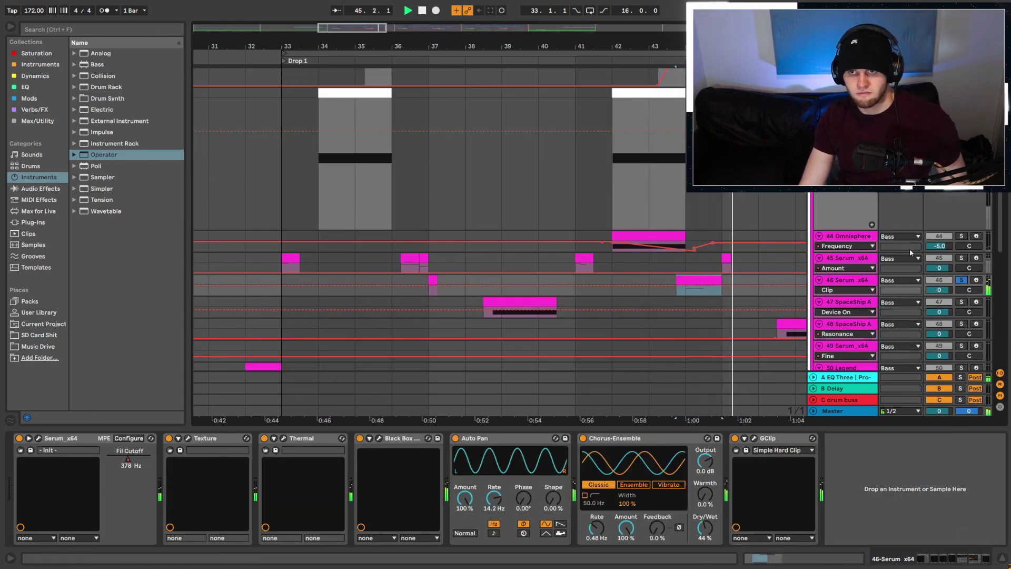
{"action": "key", "text": "space"}
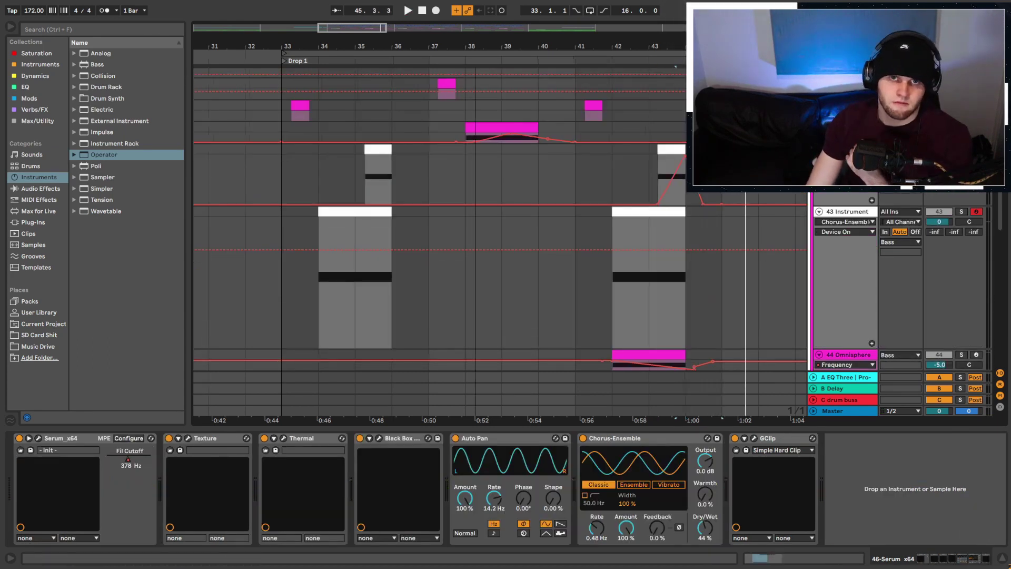
Select track 42's clip at bar 35 and look over its Serum oscillator page again.
{"action": "scroll", "coordinate": [490, 211], "scroll_direction": "down", "scroll_amount": 3}
{"action": "left_click", "coordinate": [424, 149]}
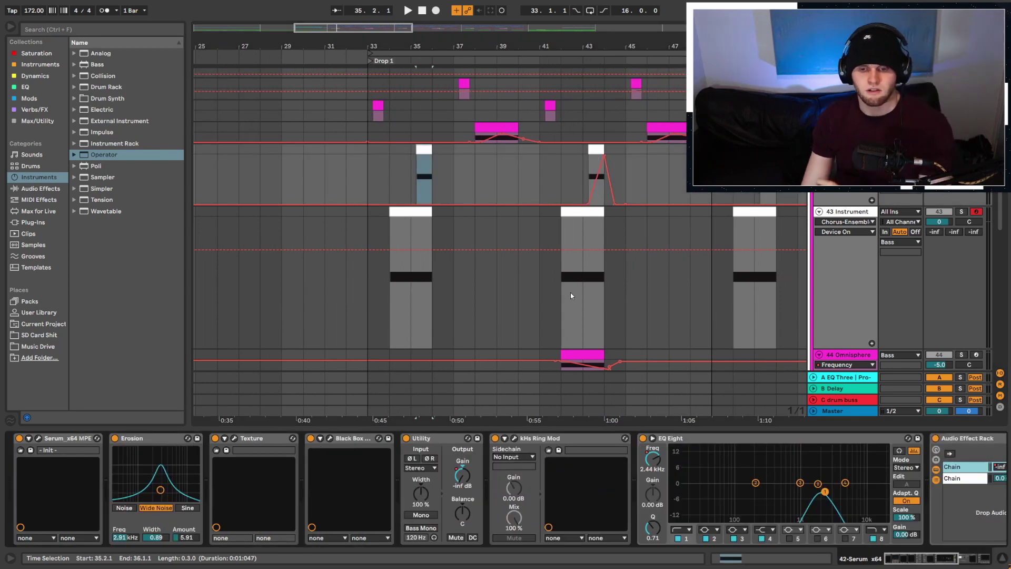
{"action": "left_click", "coordinate": [38, 438]}
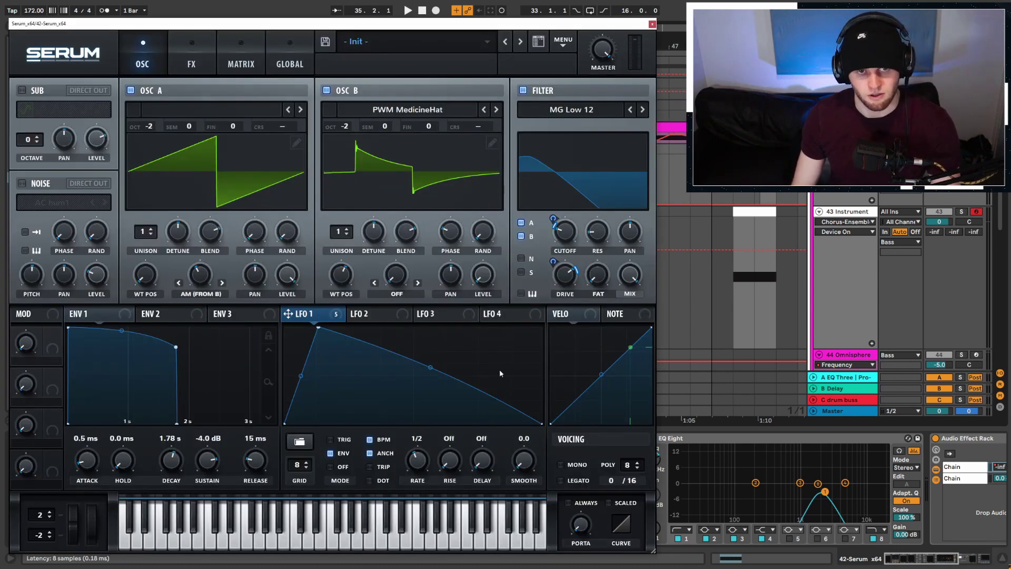
{"action": "left_click", "coordinate": [653, 24]}
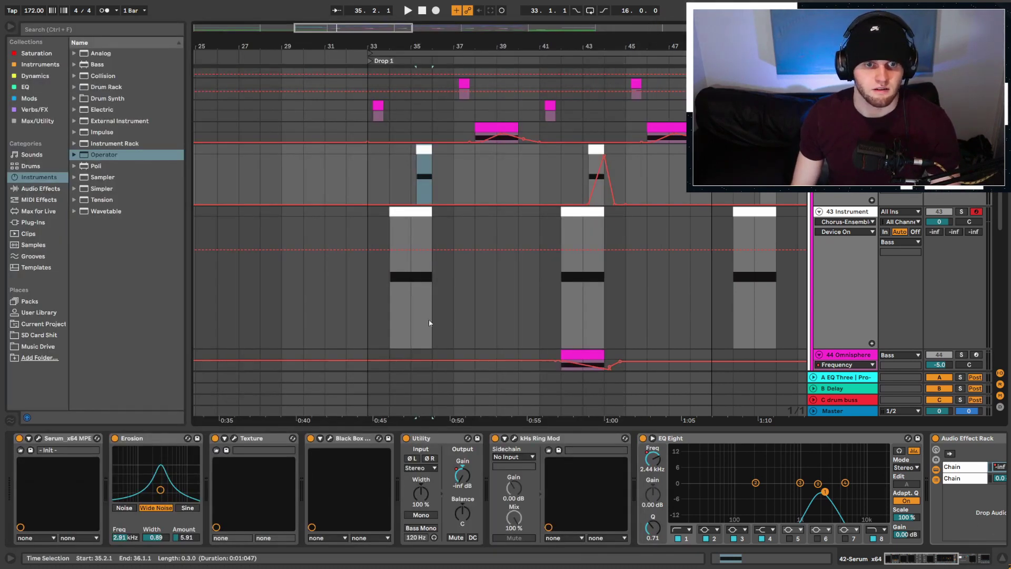
Audition the bar 35 clip with Serum open, check oscillator A's octave setting and close the synth.
{"action": "left_click", "coordinate": [44, 438]}
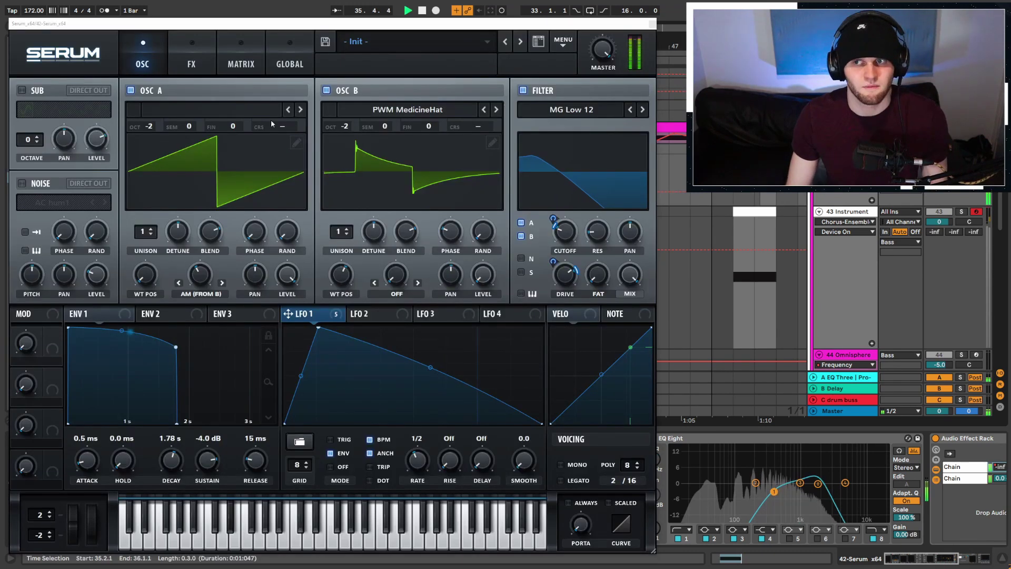
{"action": "double_click", "coordinate": [149, 127]}
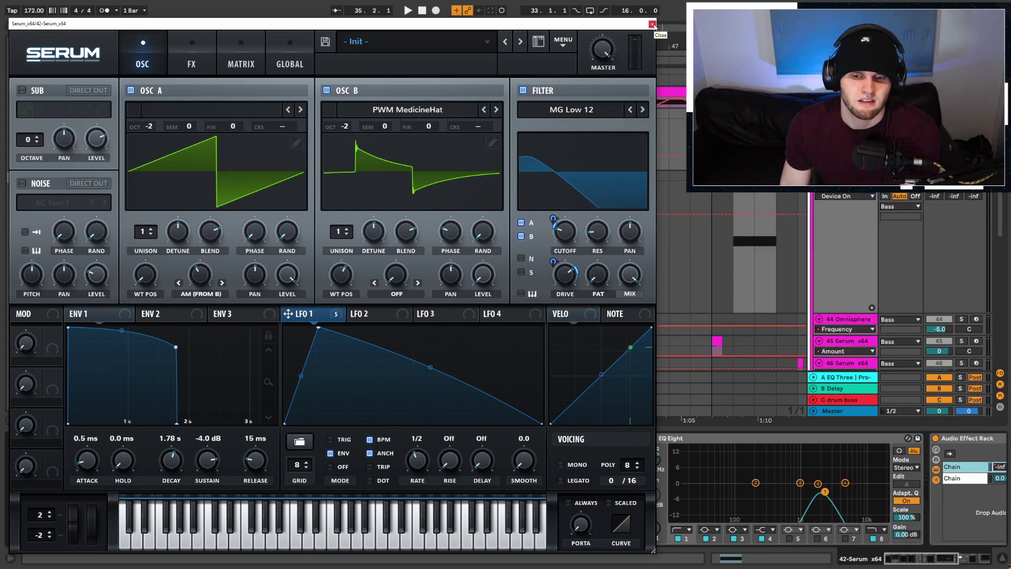
{"action": "left_click", "coordinate": [652, 25]}
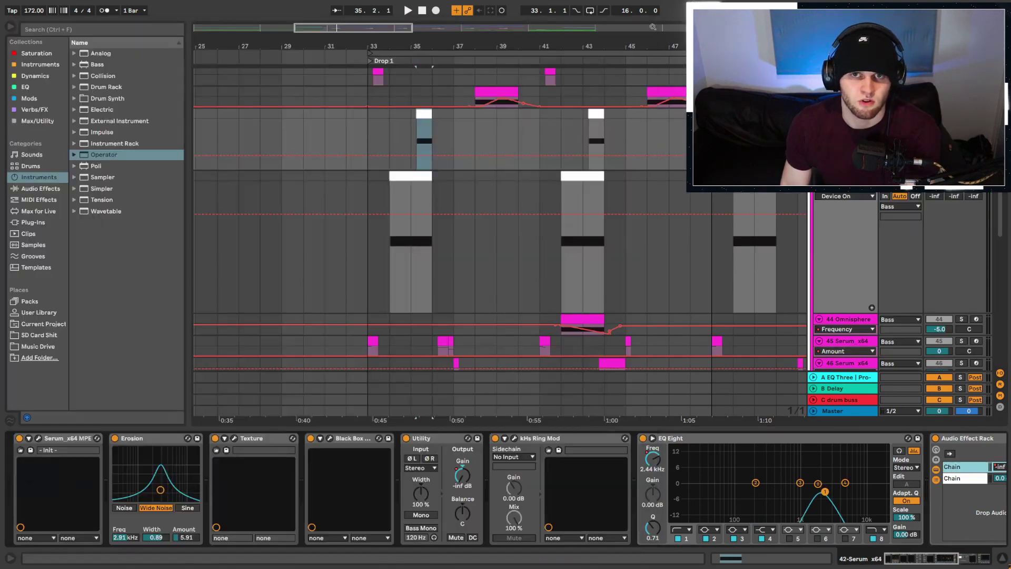
{"action": "left_click", "coordinate": [39, 442]}
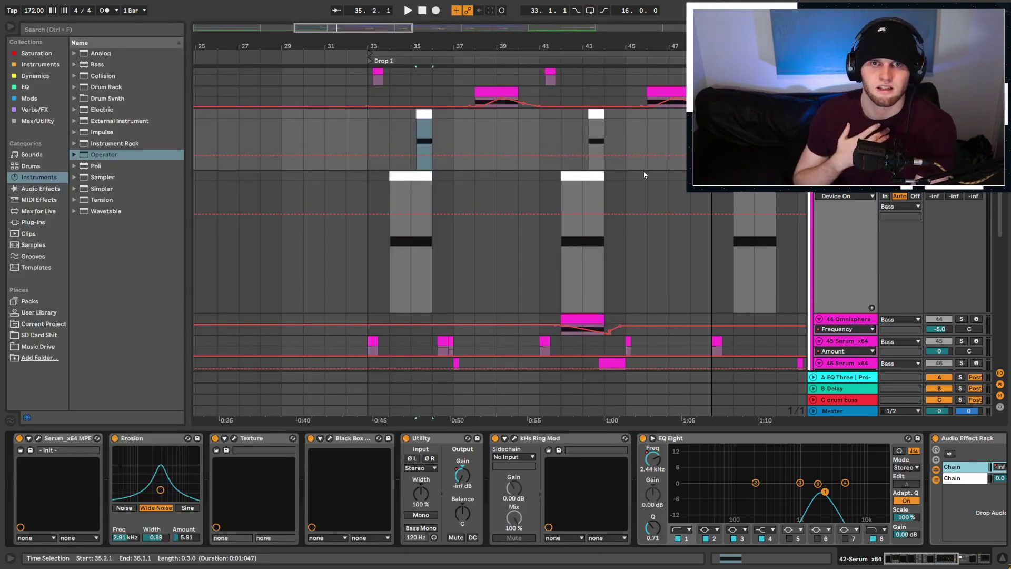
Look over track 43's device chain, comparing the Serum_x64 and Operator chains in its Instrument Rack.
{"action": "mouse_move", "coordinate": [898, 558]}
{"action": "left_mouse_down"}
{"action": "mouse_move", "coordinate": [928, 558]}
{"action": "mouse_move", "coordinate": [895, 557]}
{"action": "left_mouse_up"}
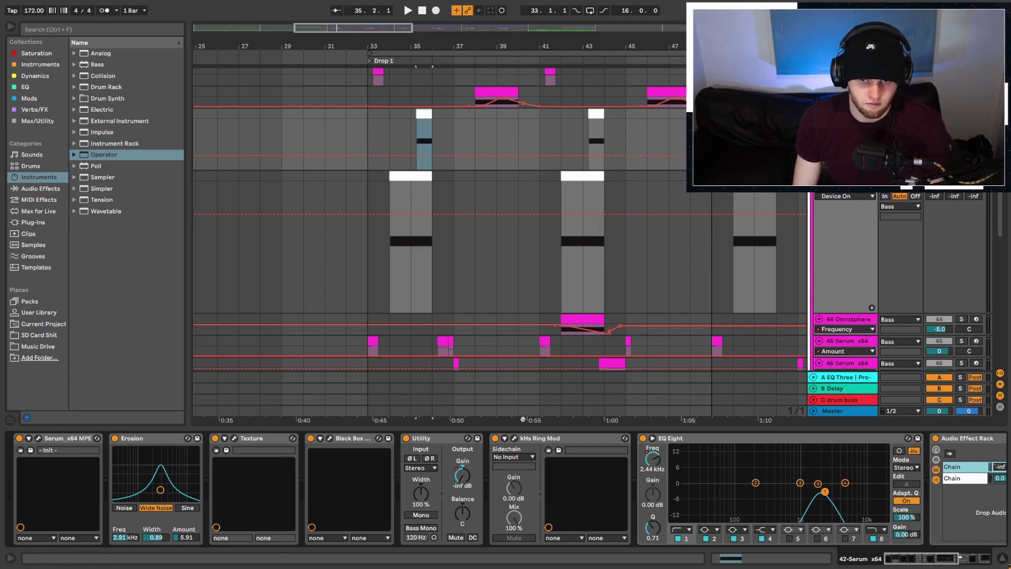
{"action": "left_click", "coordinate": [843, 178]}
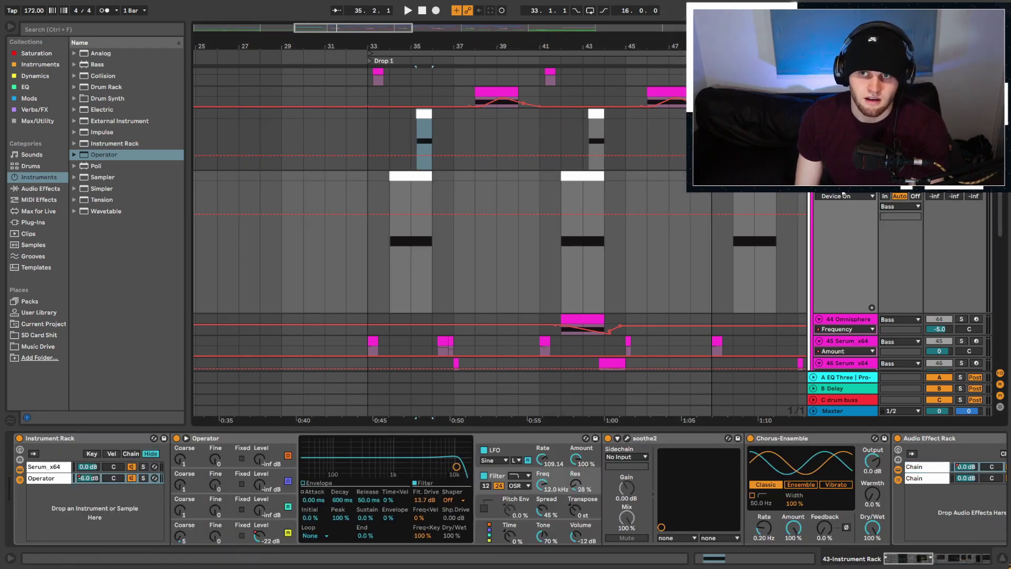
{"action": "mouse_move", "coordinate": [912, 560]}
{"action": "left_mouse_down"}
{"action": "mouse_move", "coordinate": [941, 564]}
{"action": "mouse_move", "coordinate": [907, 566]}
{"action": "left_mouse_up"}
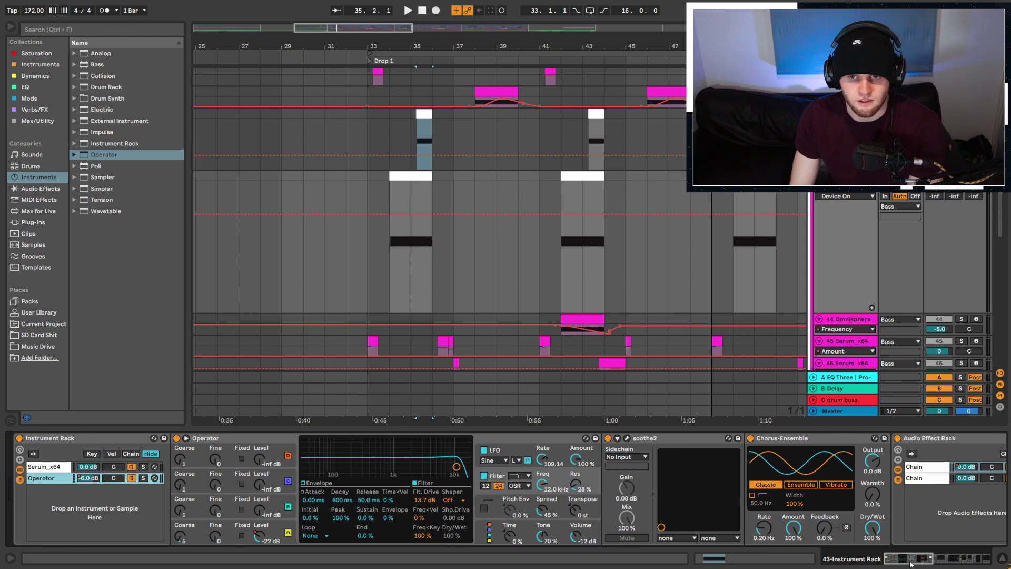
{"action": "mouse_move", "coordinate": [909, 565]}
{"action": "left_mouse_down"}
{"action": "mouse_move", "coordinate": [928, 566]}
{"action": "mouse_move", "coordinate": [917, 567]}
{"action": "left_mouse_up"}
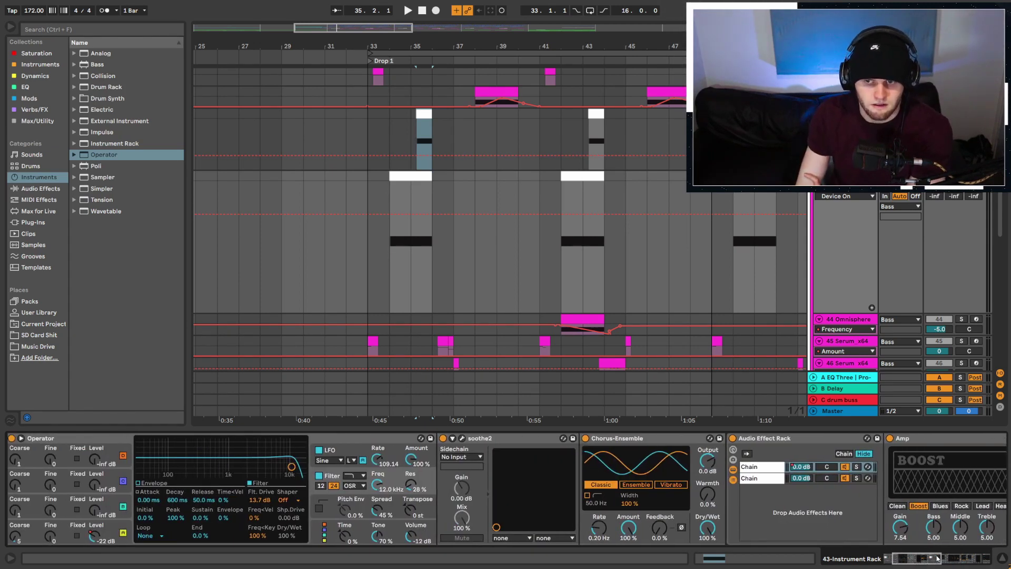
{"action": "left_click_drag", "start_coordinate": [934, 559], "coordinate": [924, 560]}
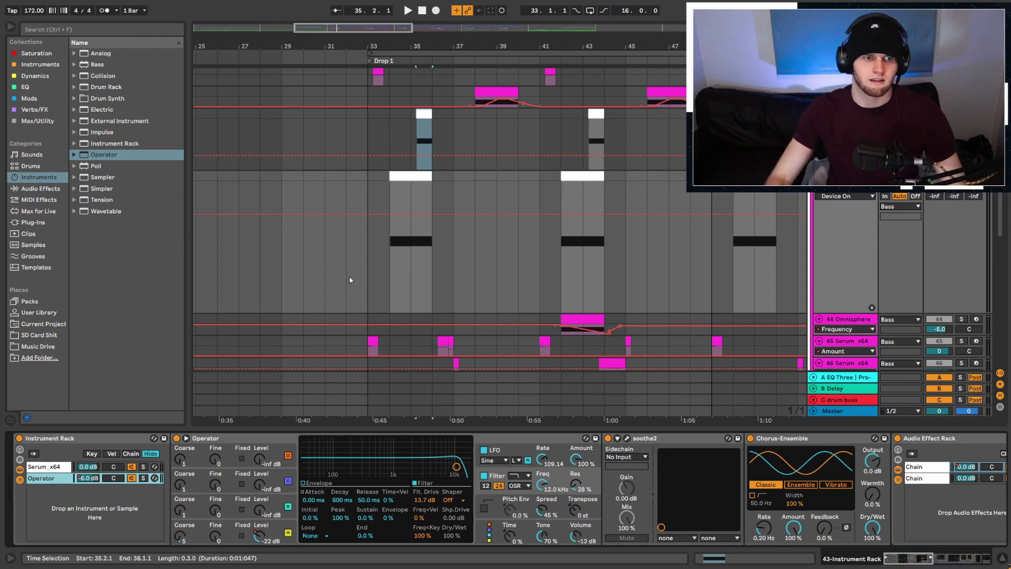
{"action": "left_click", "coordinate": [38, 467]}
{"action": "left_click", "coordinate": [35, 477]}
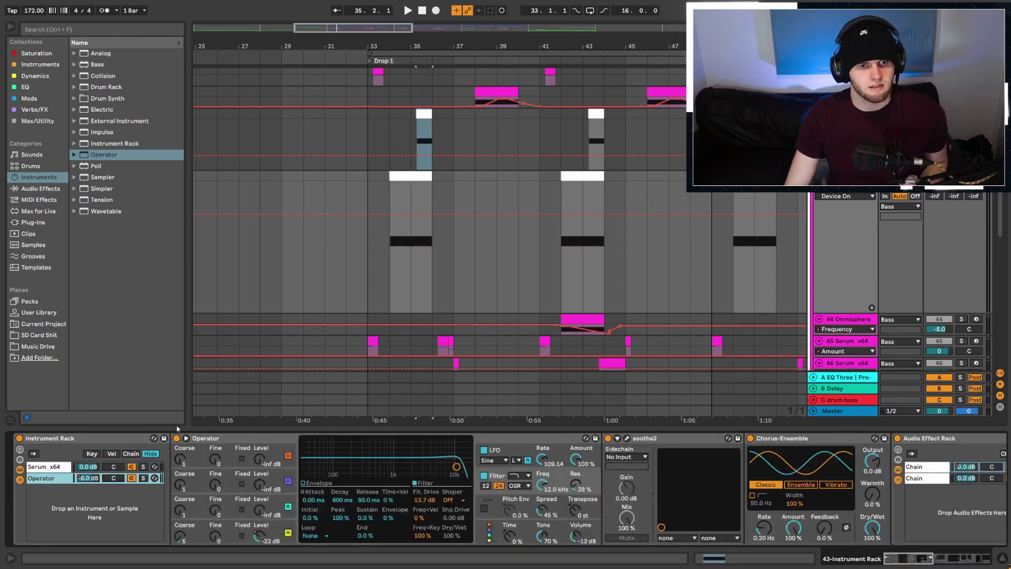
Turn off track 42's solo and survey the Bass group's clips across Drop 1, Drop 2 and Drop 3.
{"action": "left_click", "coordinate": [425, 114]}
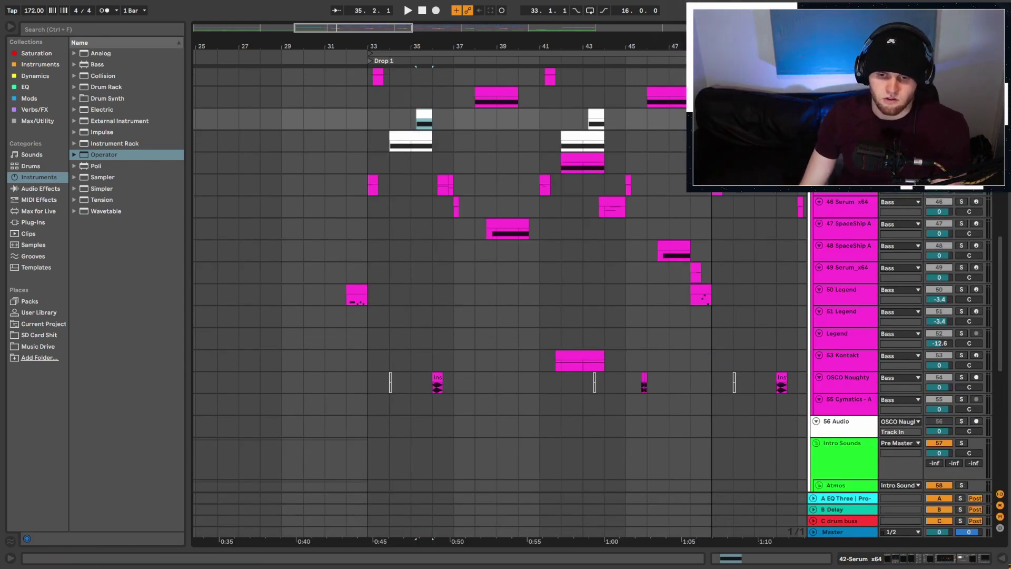
{"action": "scroll", "coordinate": [504, 424], "scroll_direction": "up", "scroll_amount": 5}
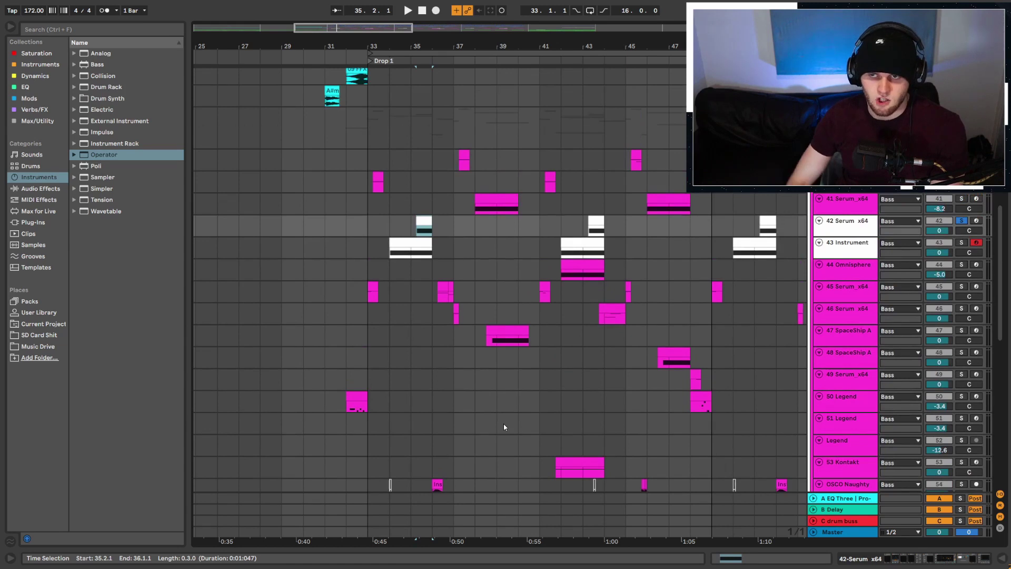
{"action": "left_click", "coordinate": [961, 221]}
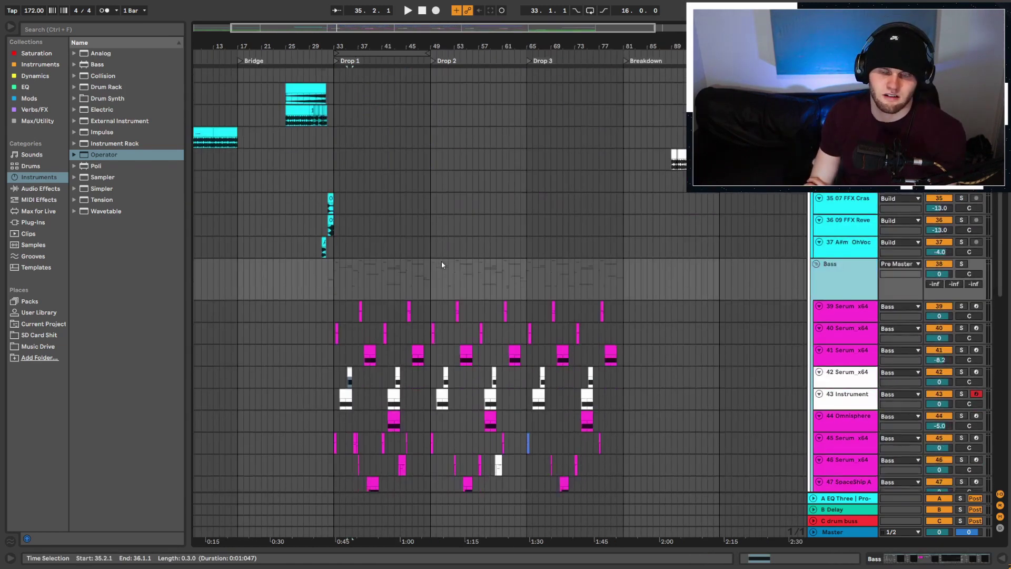
{"action": "scroll", "coordinate": [441, 261], "scroll_direction": "down", "scroll_amount": 10}
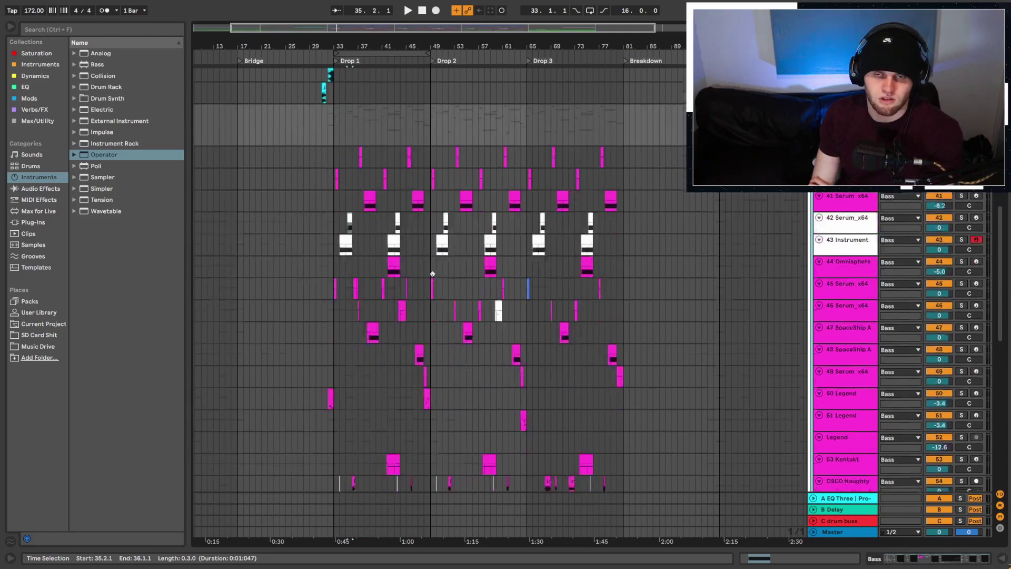
{"action": "scroll", "coordinate": [422, 287], "scroll_direction": "up", "scroll_amount": 7}
{"action": "left_click_drag", "start_coordinate": [377, 46], "coordinate": [339, 70]}
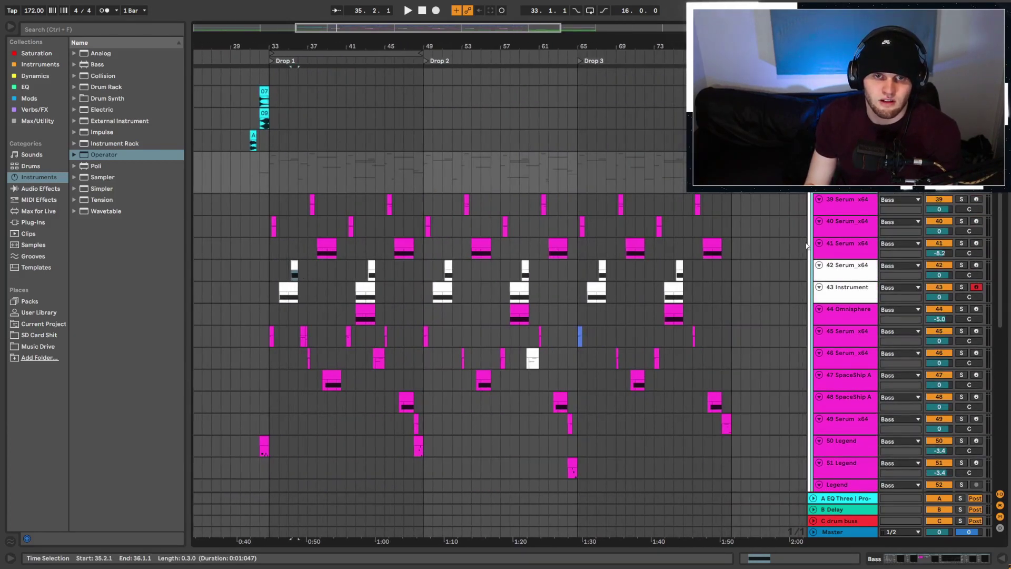